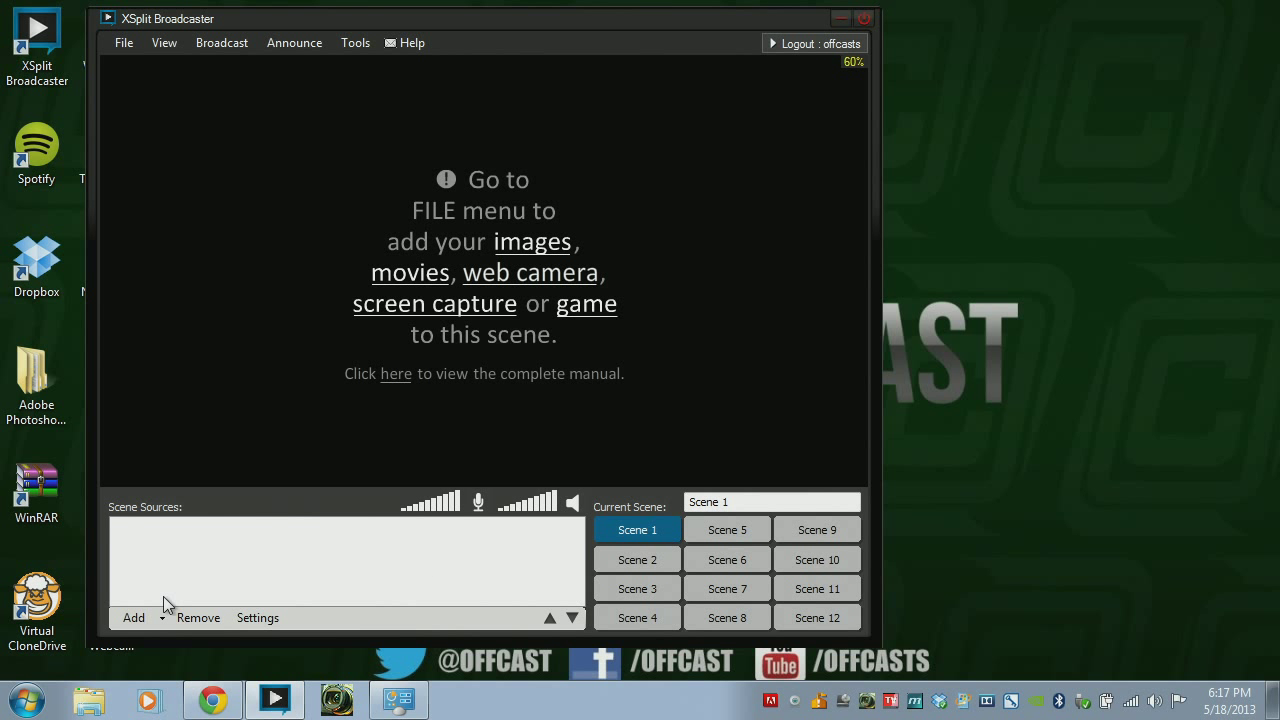
Look through the source-type list and the File menu without adding anything.
left_click(135, 624)
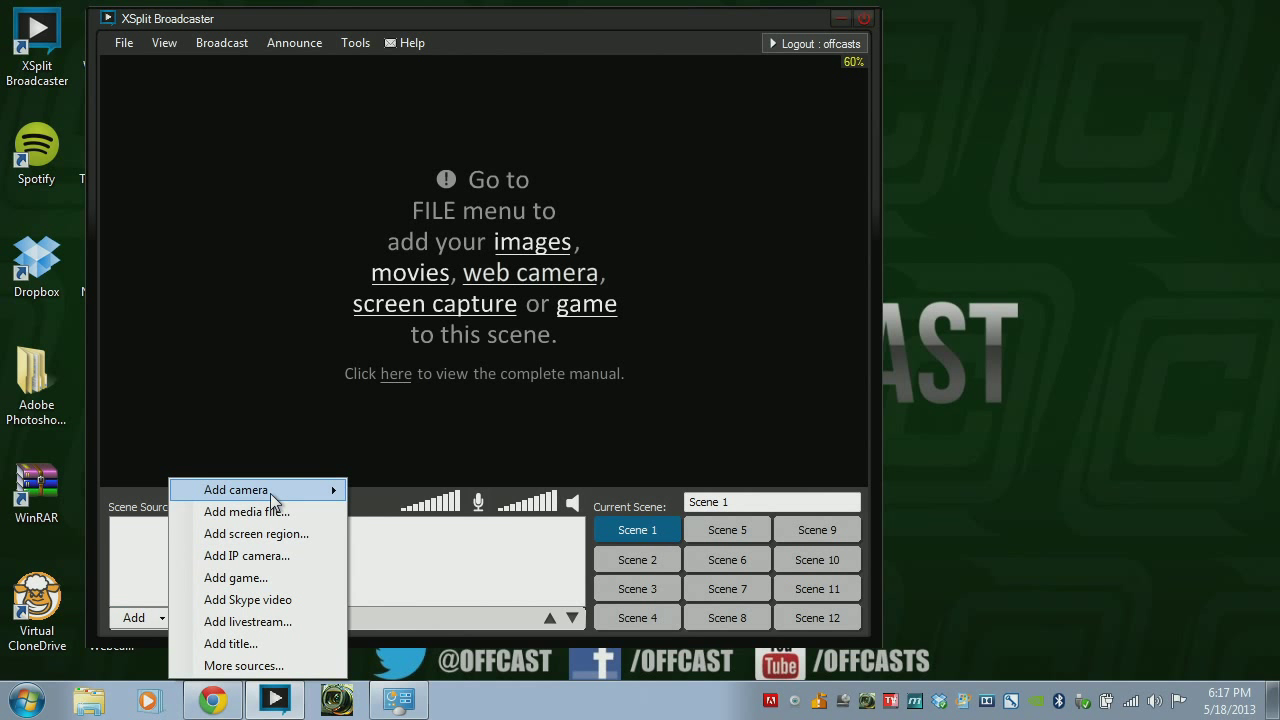
mouse_move(271, 494)
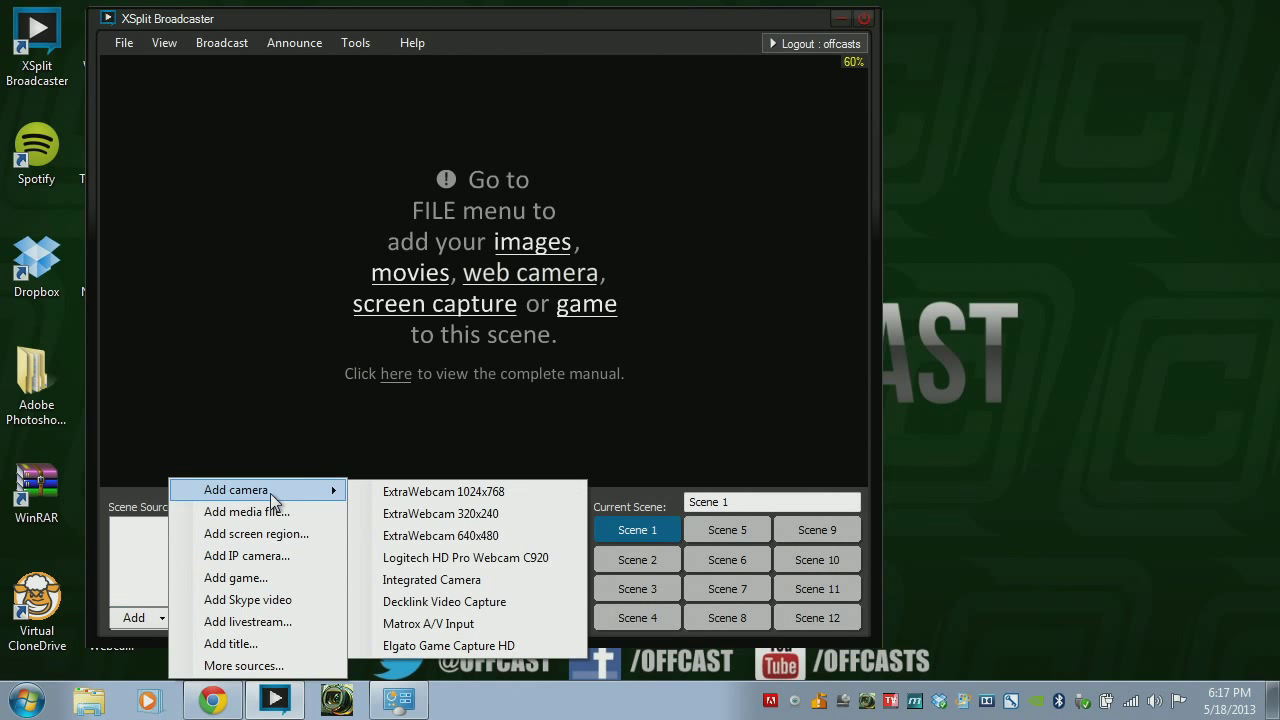
left_click(150, 566)
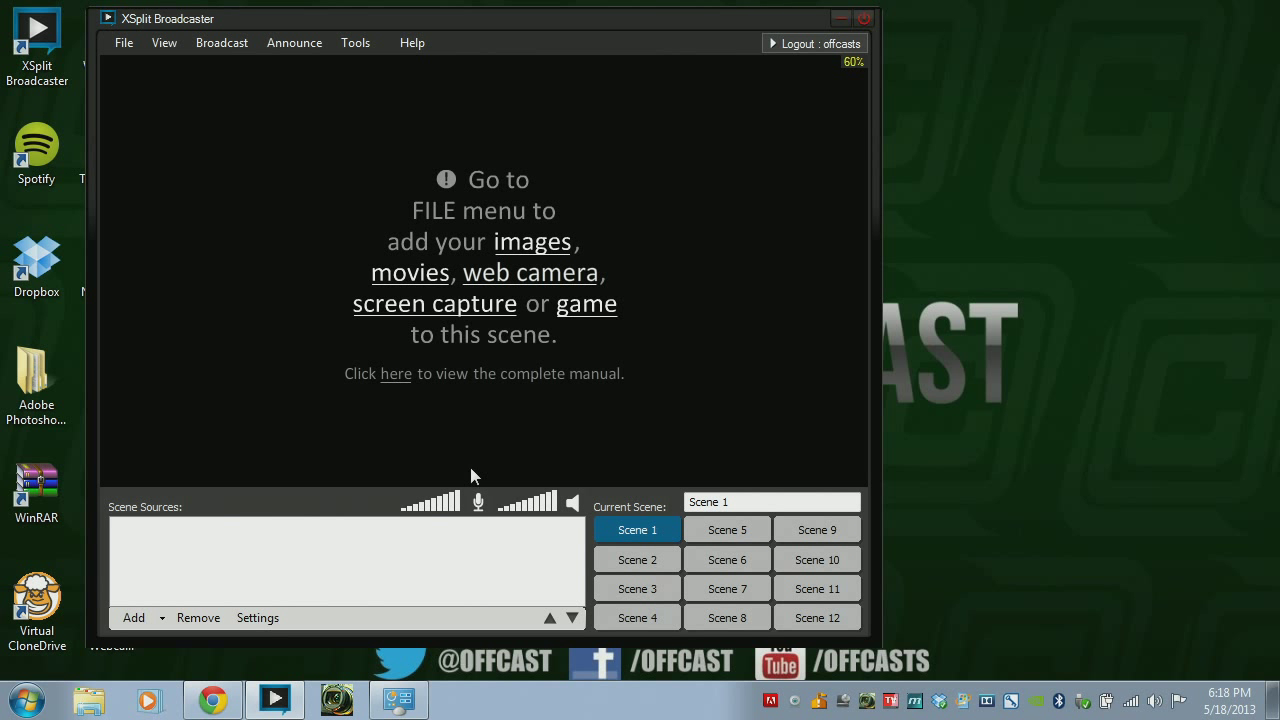
left_click(127, 40)
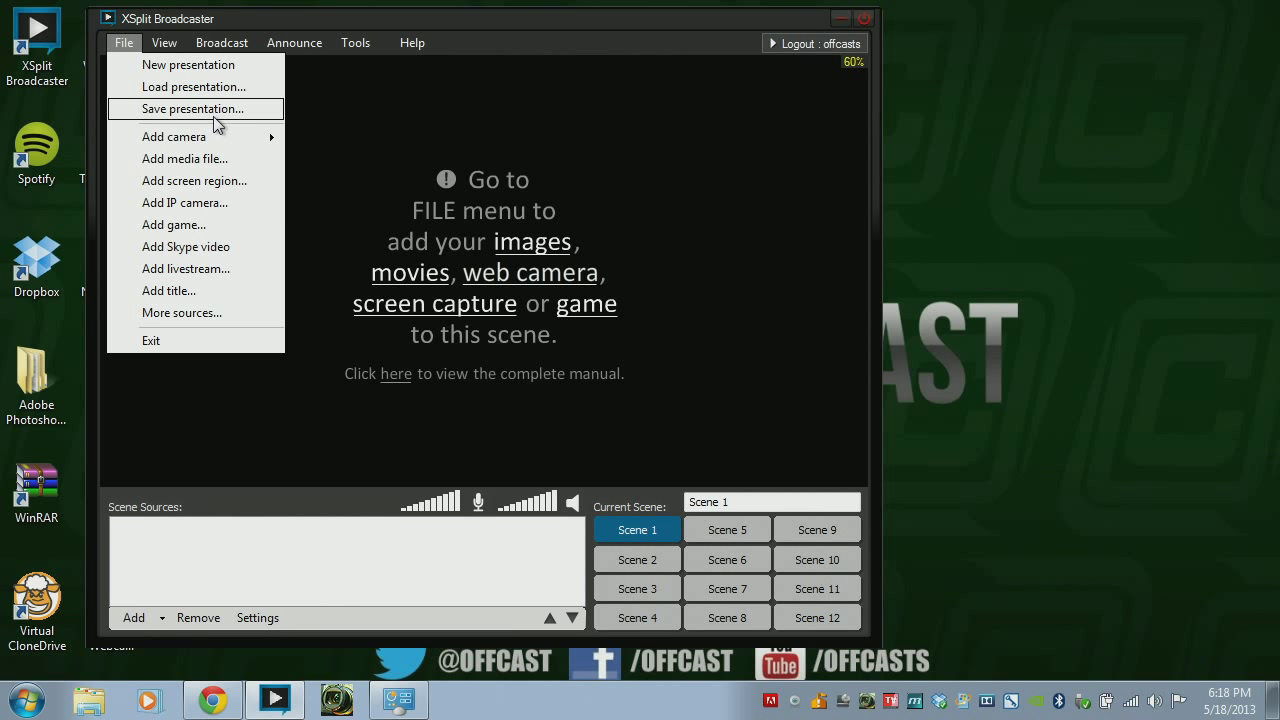
mouse_move(218, 137)
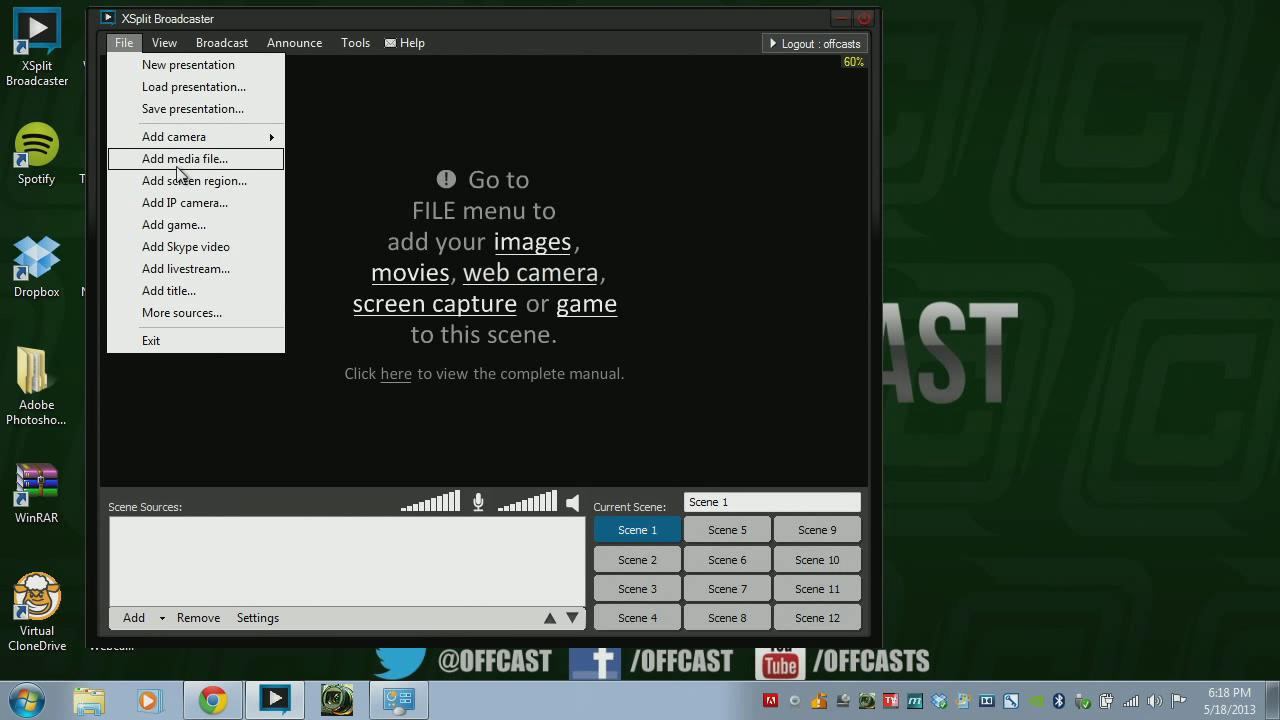
Set the resolution to 640 x 360, then change it back to 1280 x 720 (720p HDTV).
left_click(163, 44)
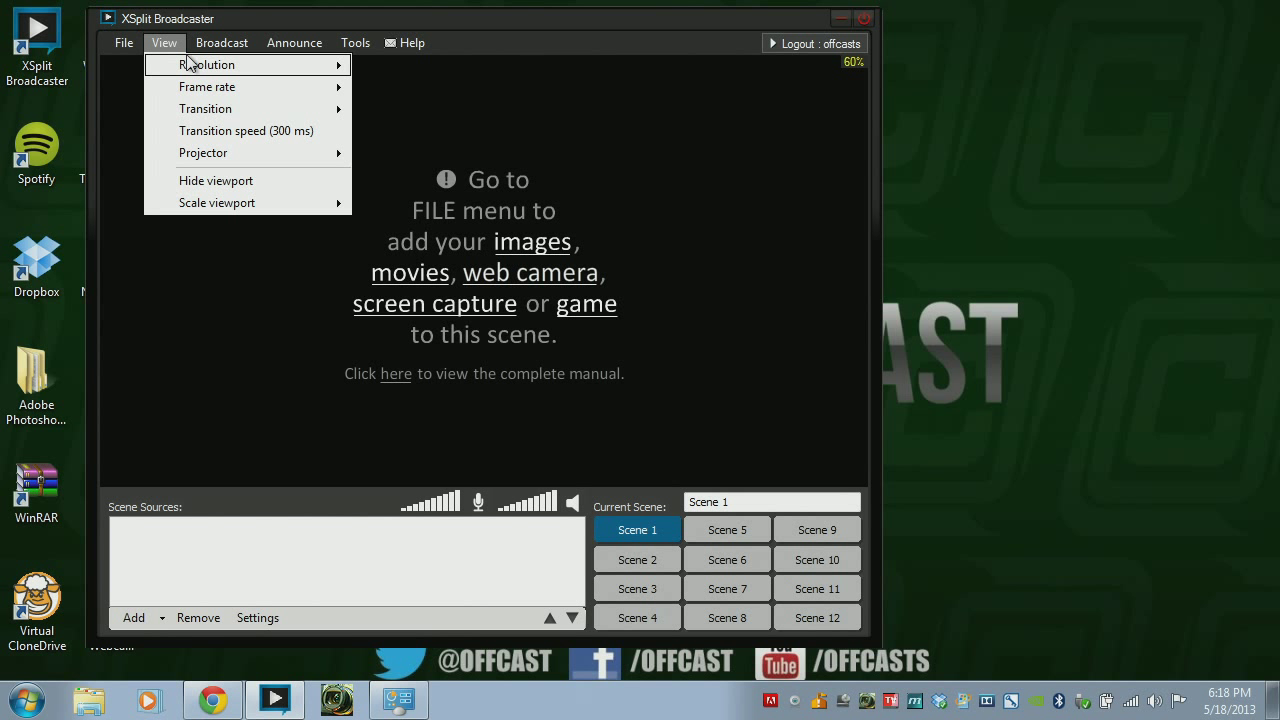
mouse_move(188, 62)
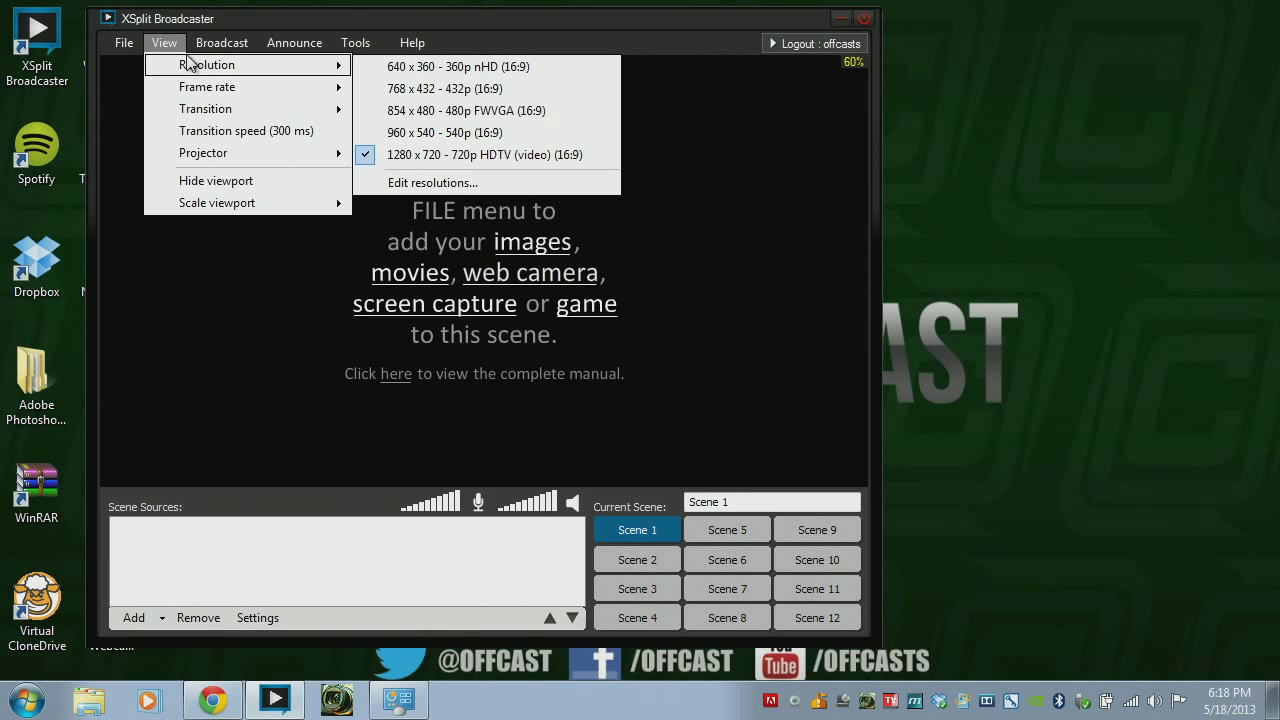
left_click(404, 75)
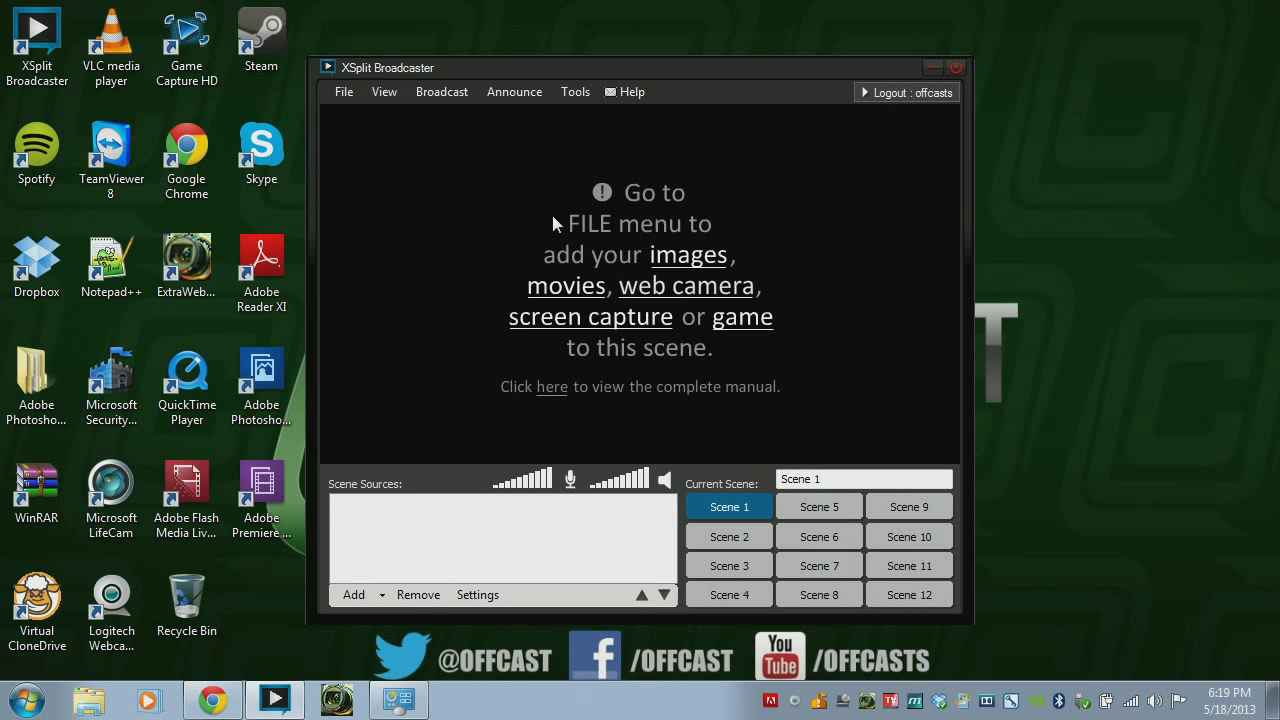
left_click(385, 92)
mouse_move(485, 115)
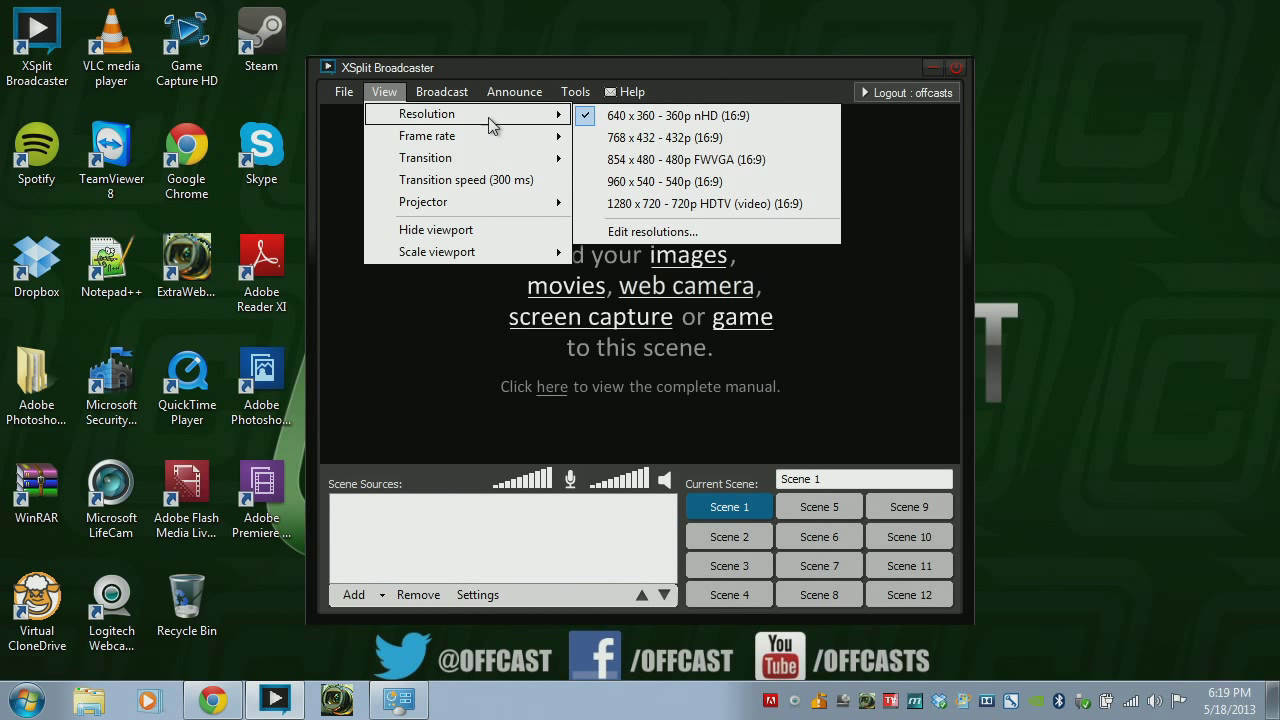
left_click(657, 204)
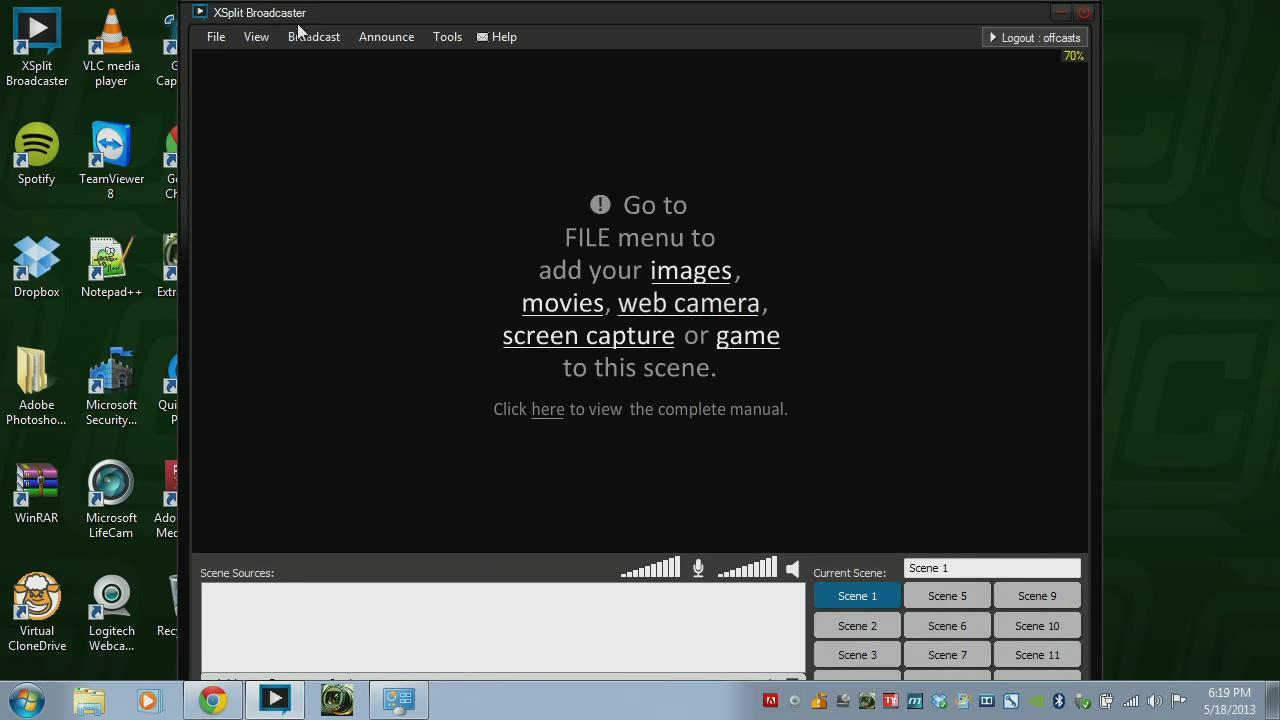
Scale the preview viewport to 50% and move the program window toward the top-left.
left_click(240, 40)
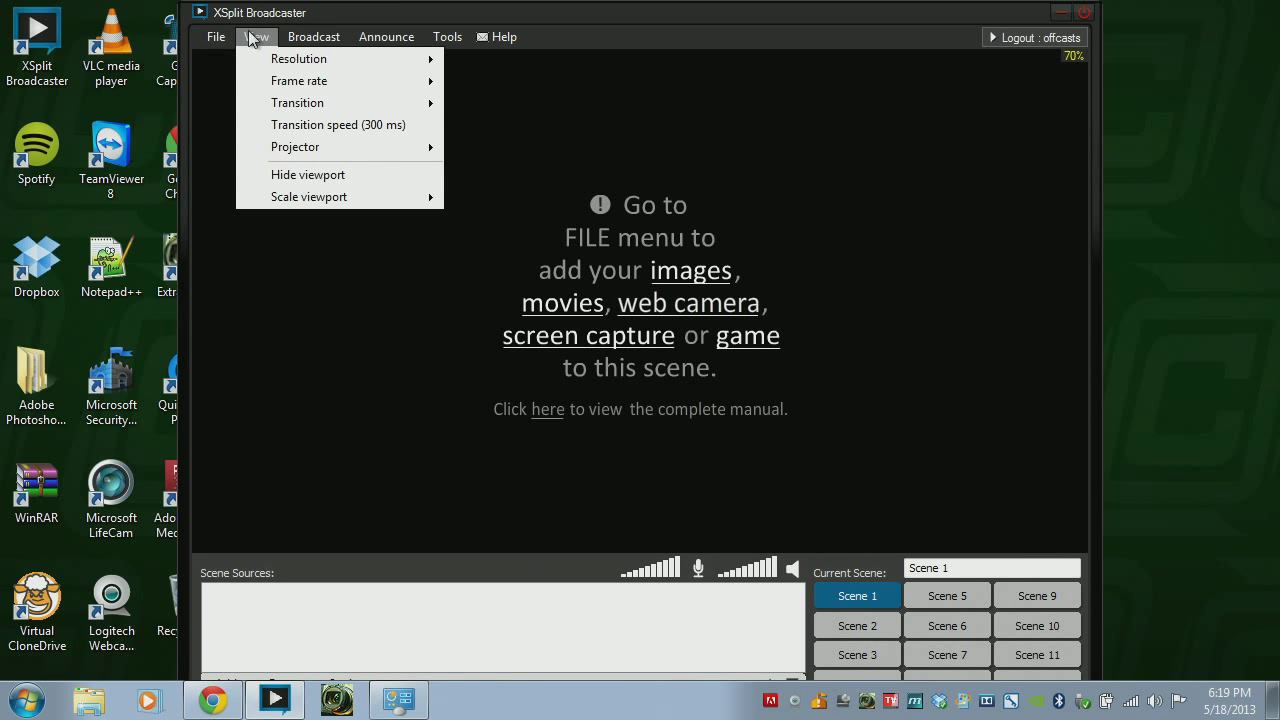
left_click(254, 40)
left_click(254, 40)
mouse_move(331, 205)
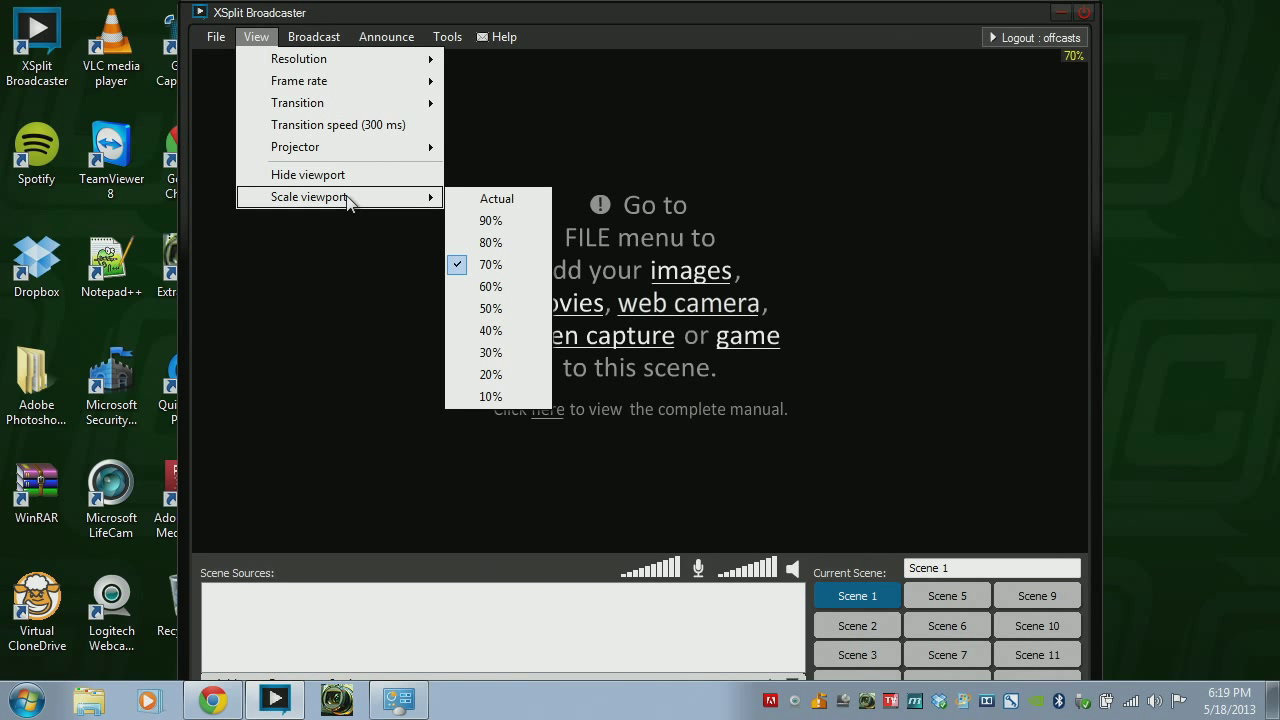
left_click(490, 309)
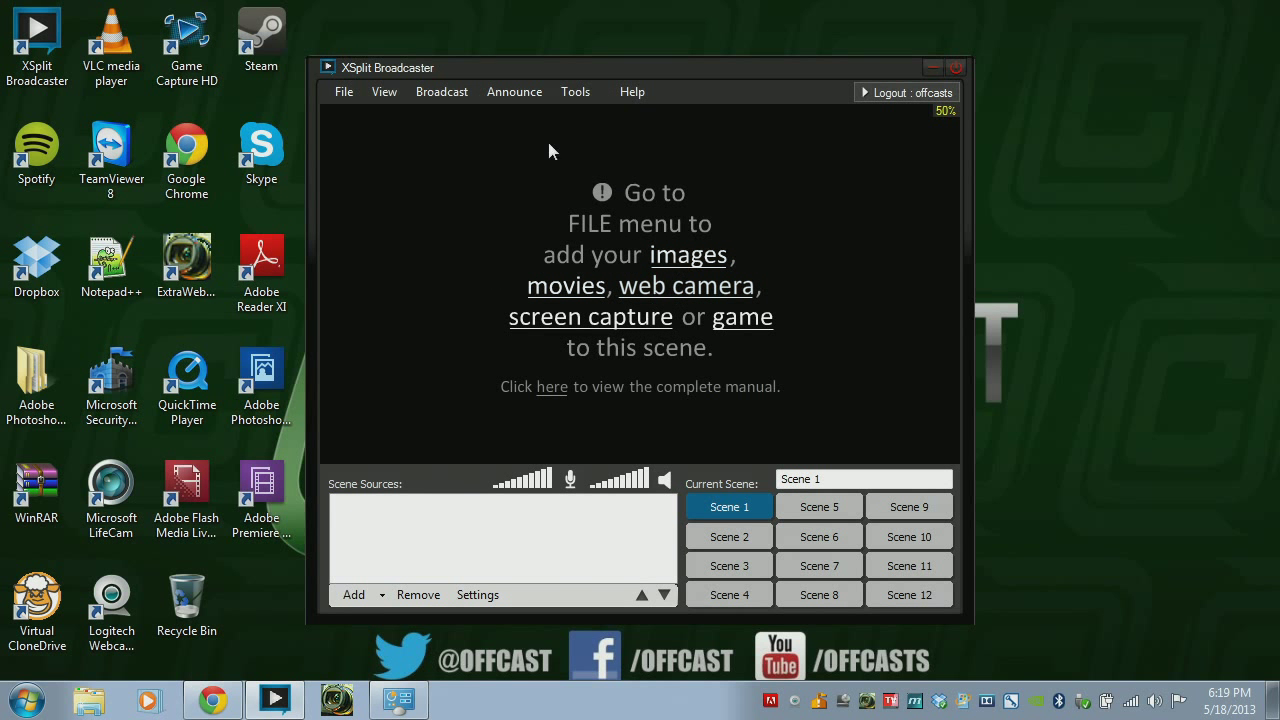
left_click_drag(679, 67, 491, 30)
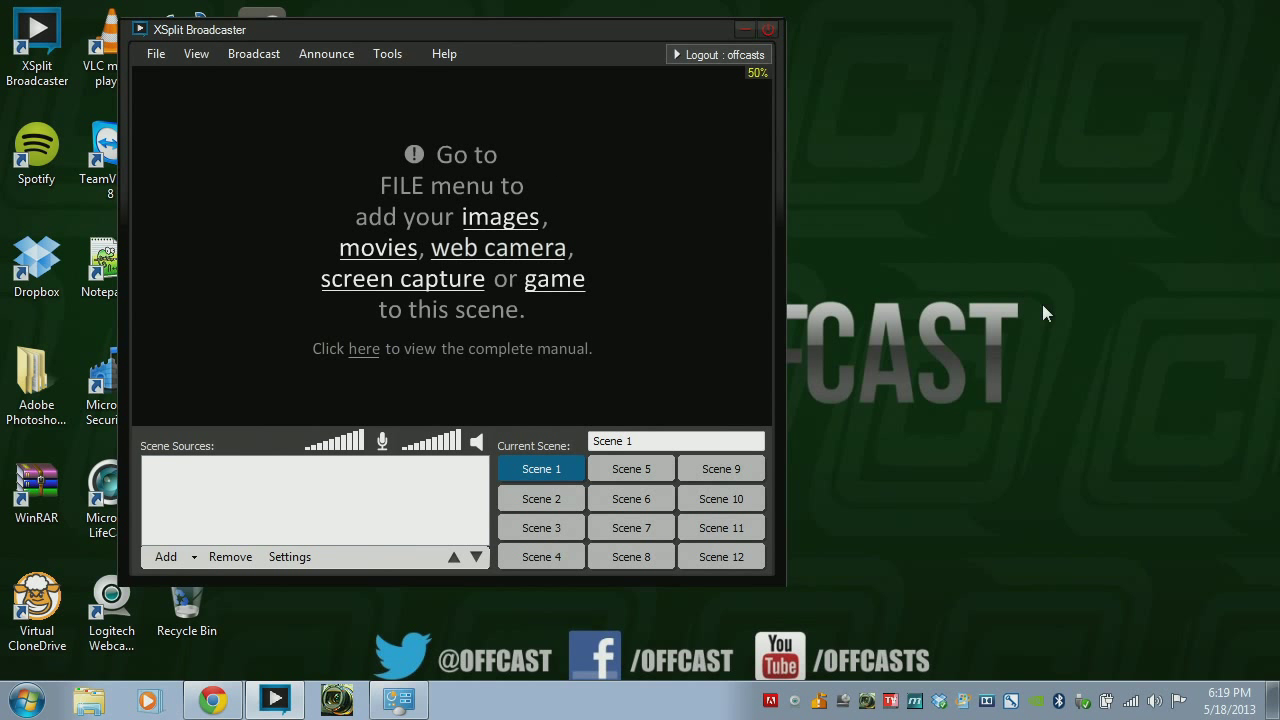
Try a 10% viewport scale, return it to 50%, then browse the frame rate options.
left_click(205, 58)
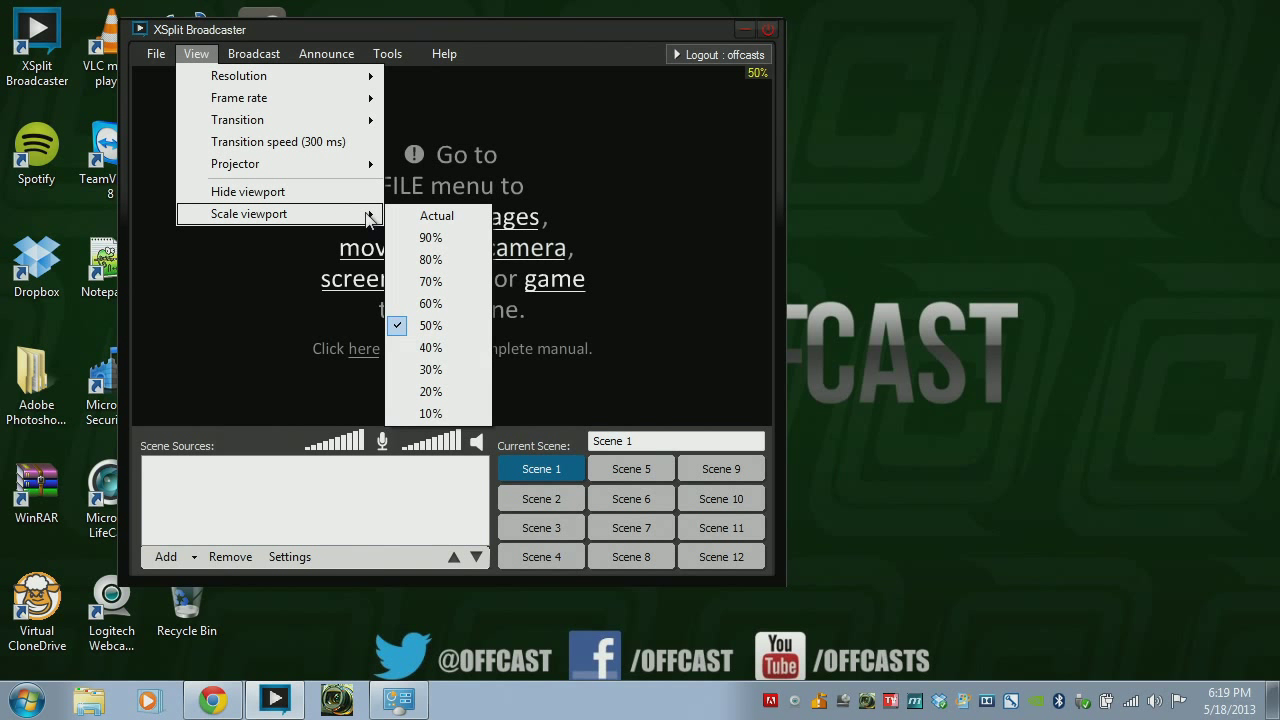
left_click(436, 411)
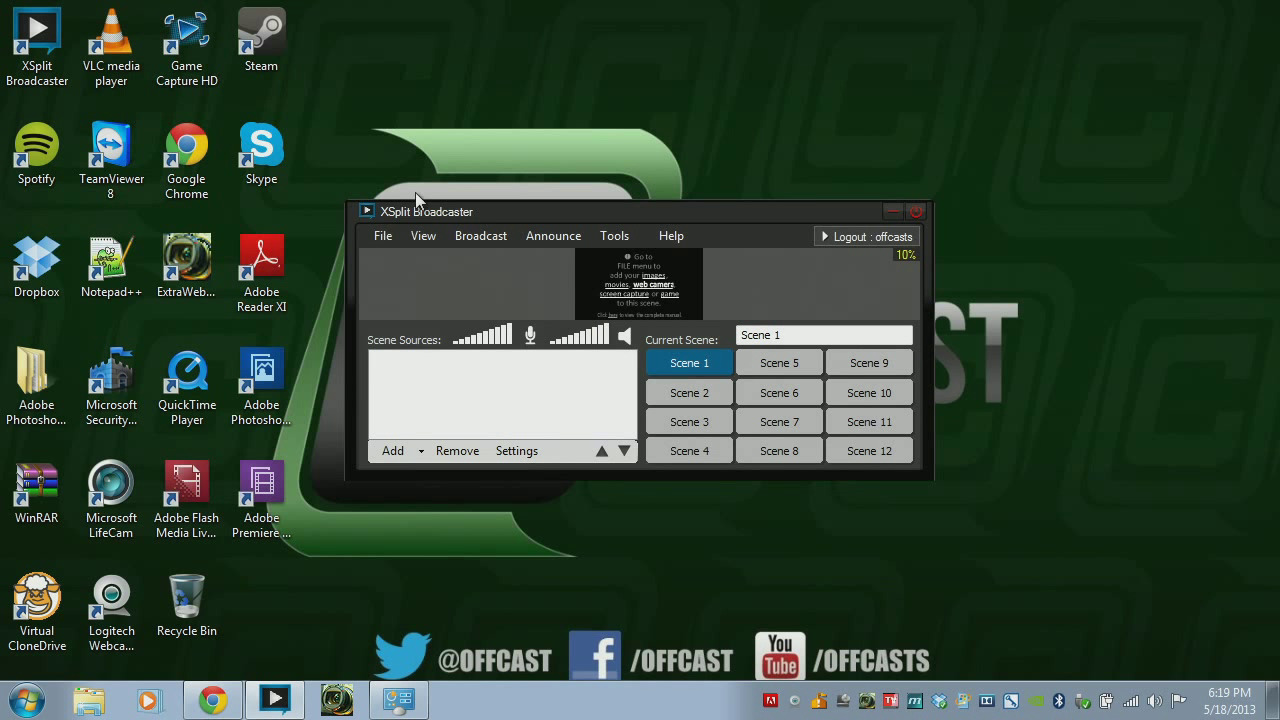
left_click(421, 234)
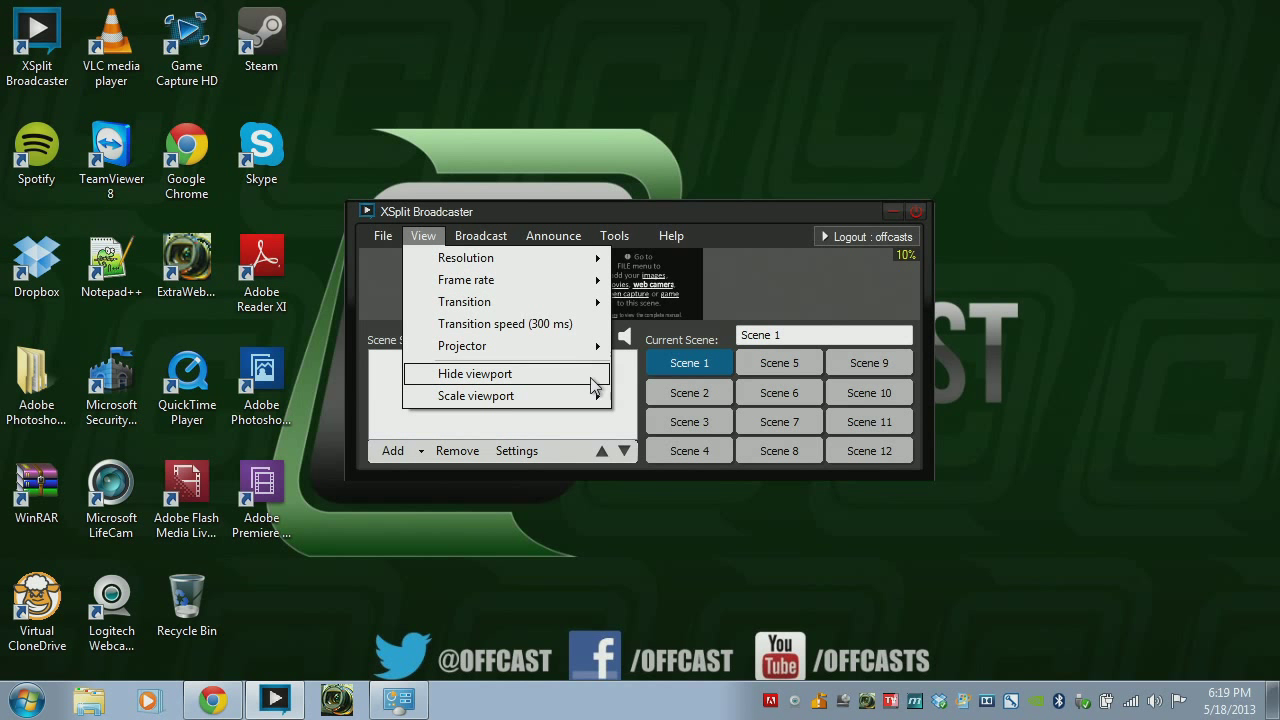
mouse_move(590, 398)
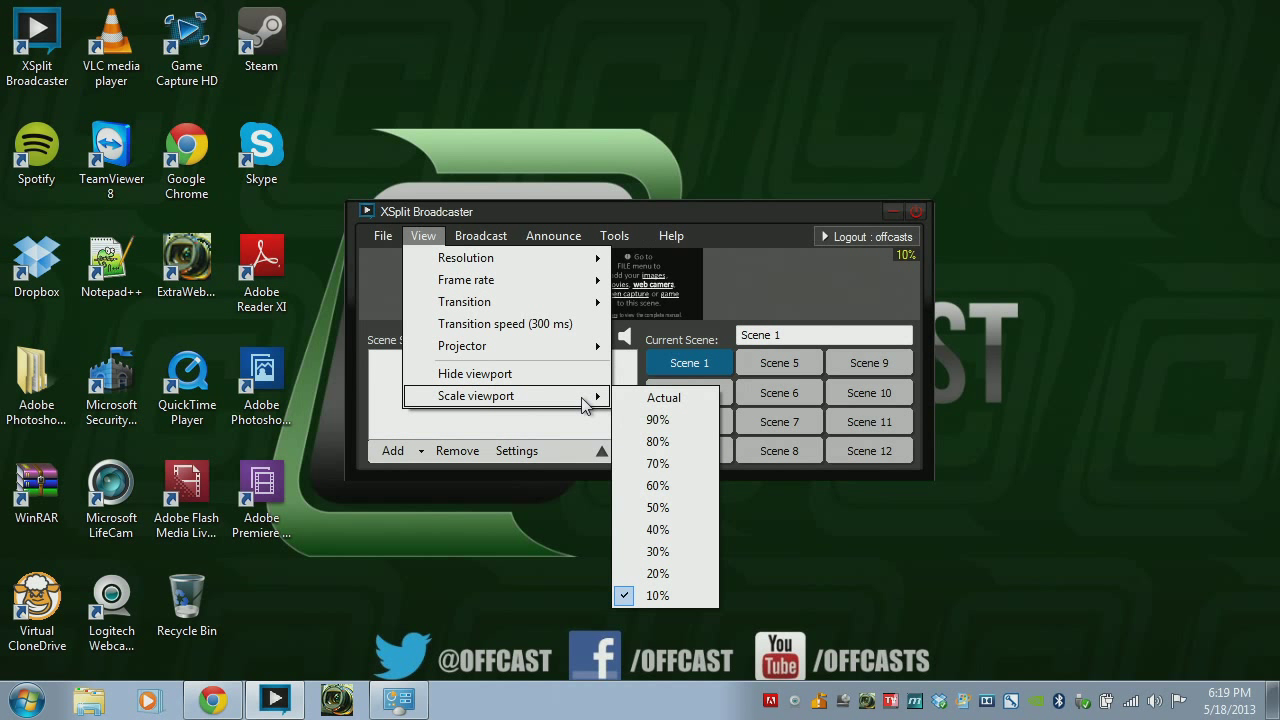
left_click(686, 506)
left_click(385, 96)
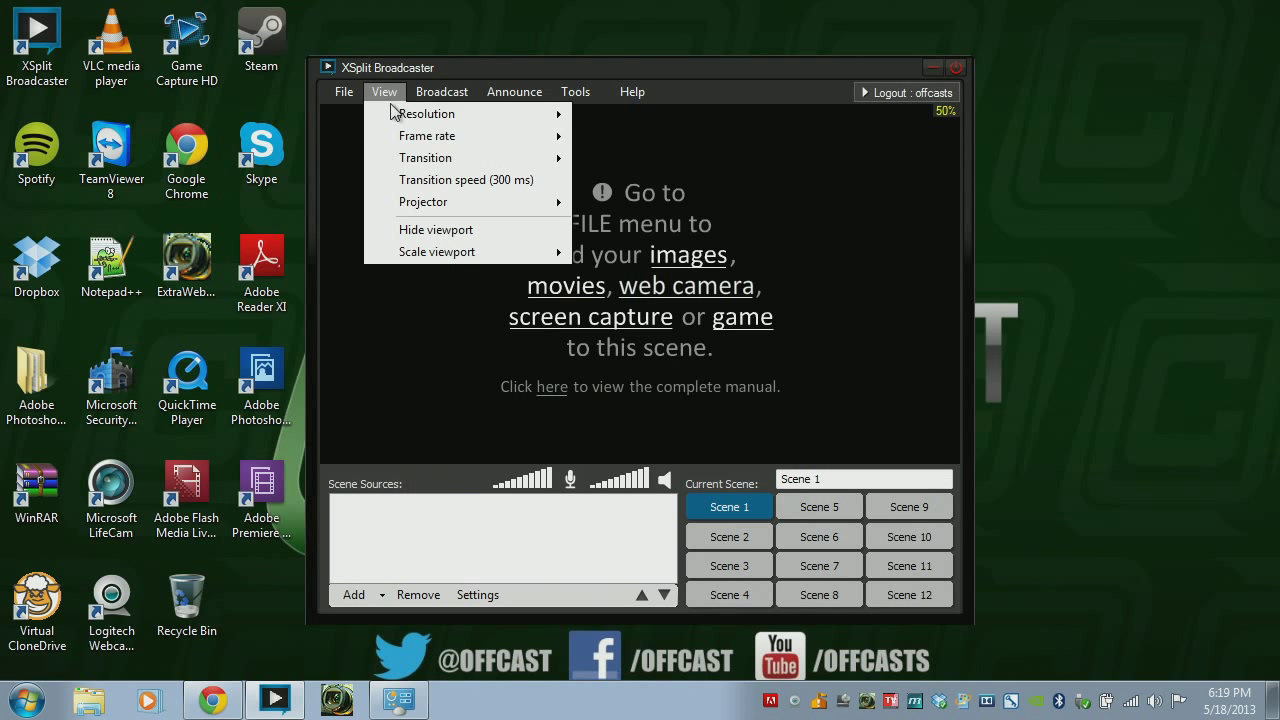
mouse_move(435, 140)
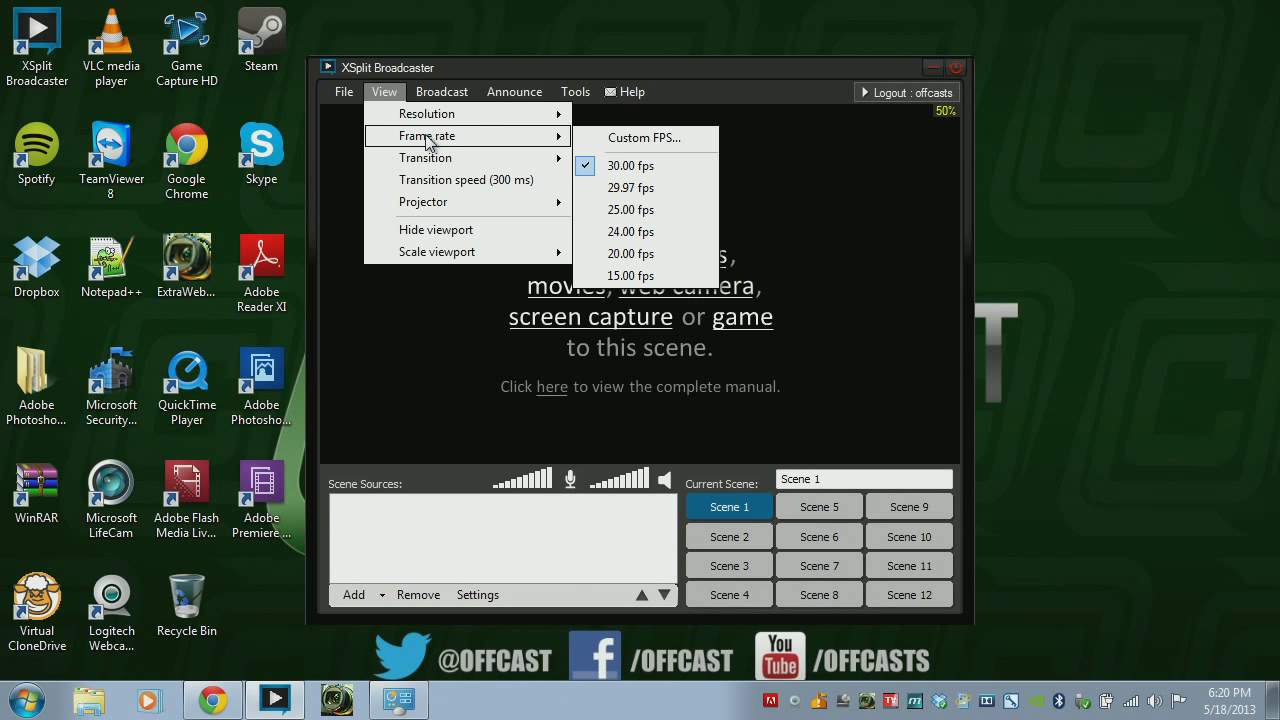
mouse_move(512, 212)
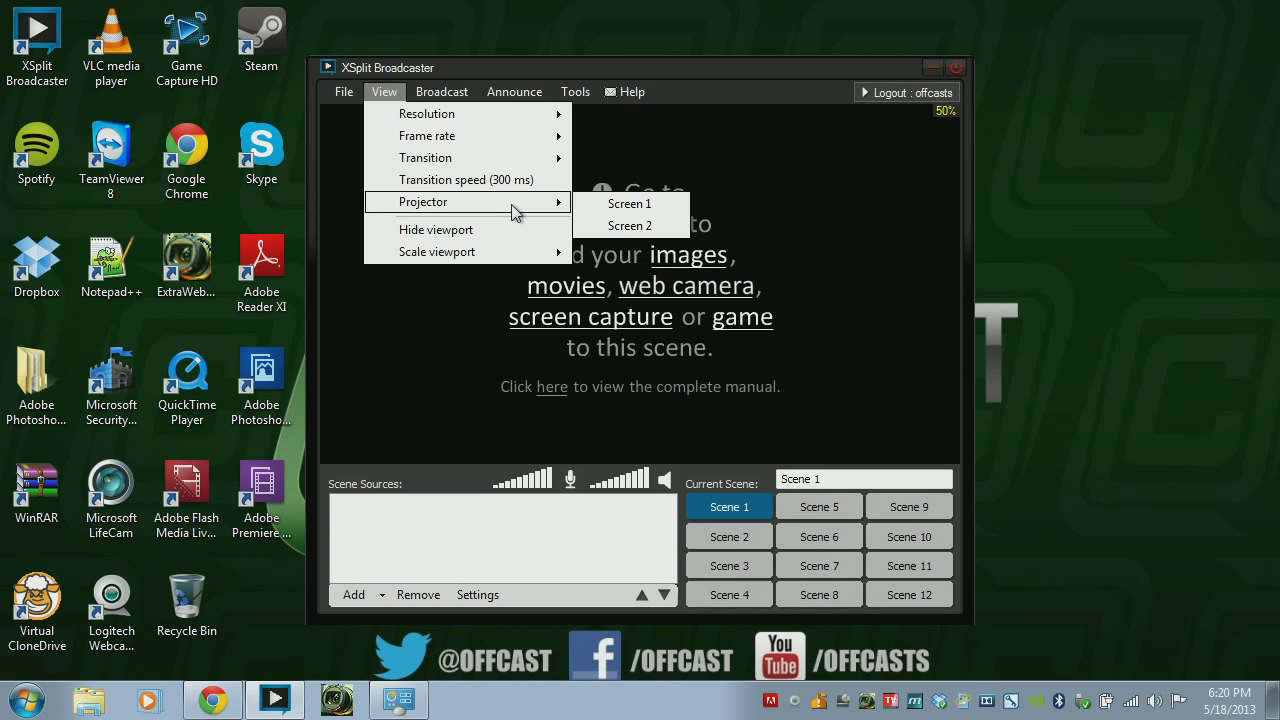
mouse_move(505, 166)
mouse_move(444, 98)
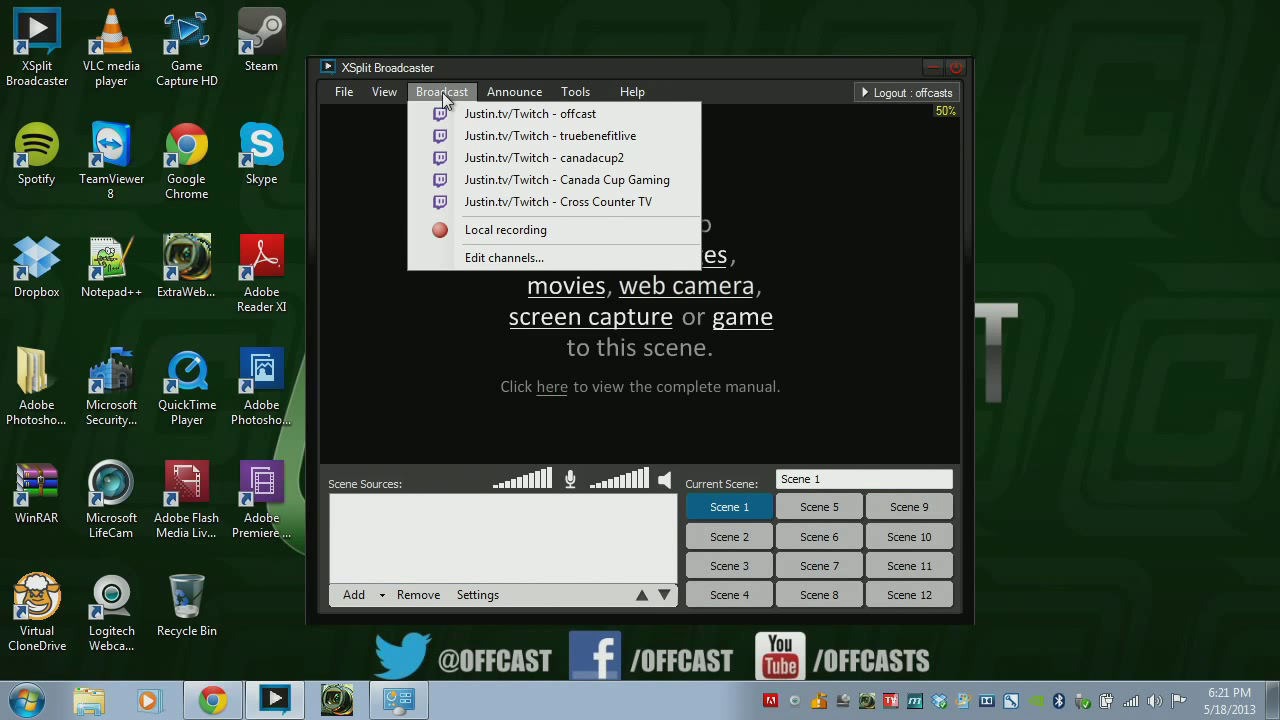
View the Twitch channels in the Announce menu, then move on to the Tools menu.
left_click(523, 82)
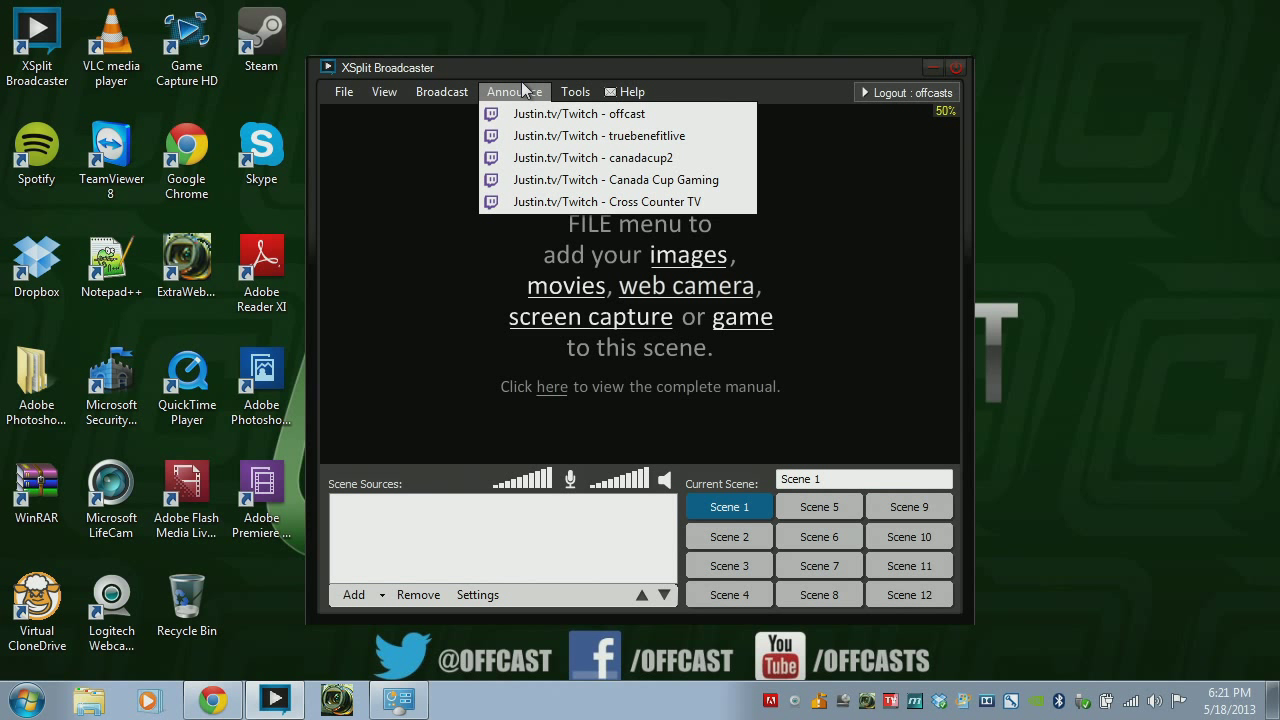
mouse_move(589, 99)
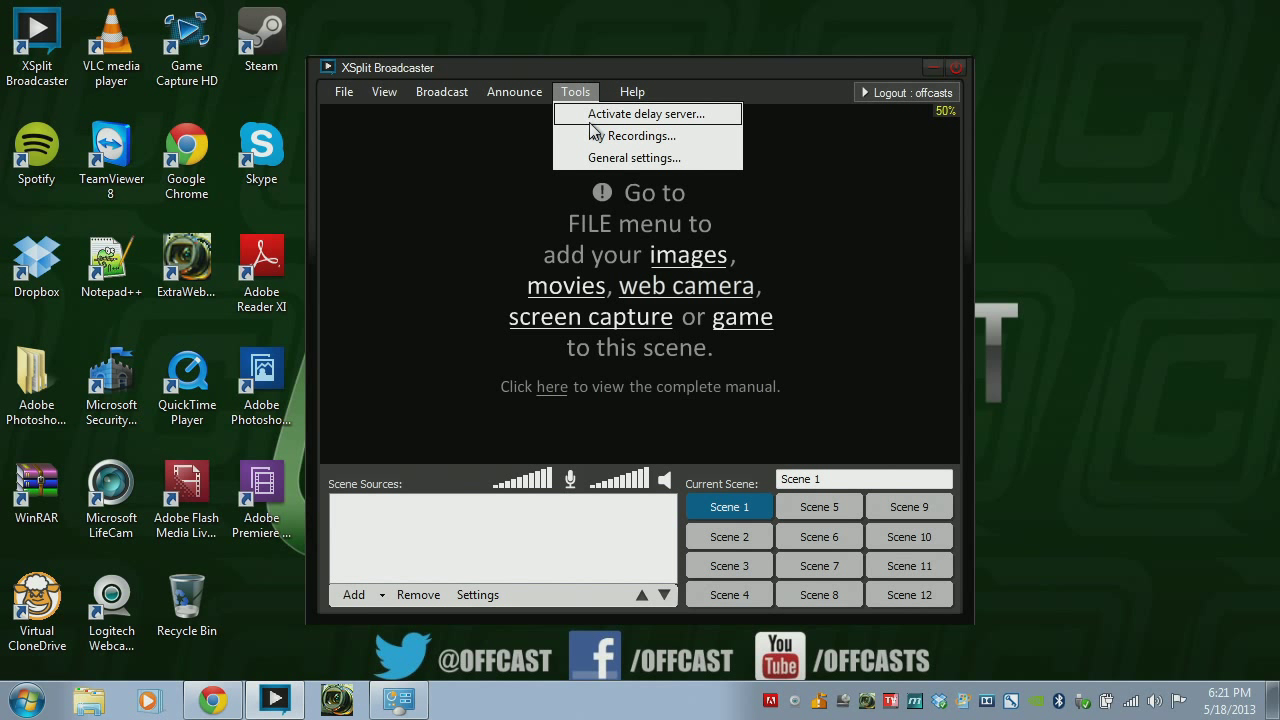
In General user settings, stop the program from disabling Aero, move the dialog aside, and accept with OK.
left_click(604, 160)
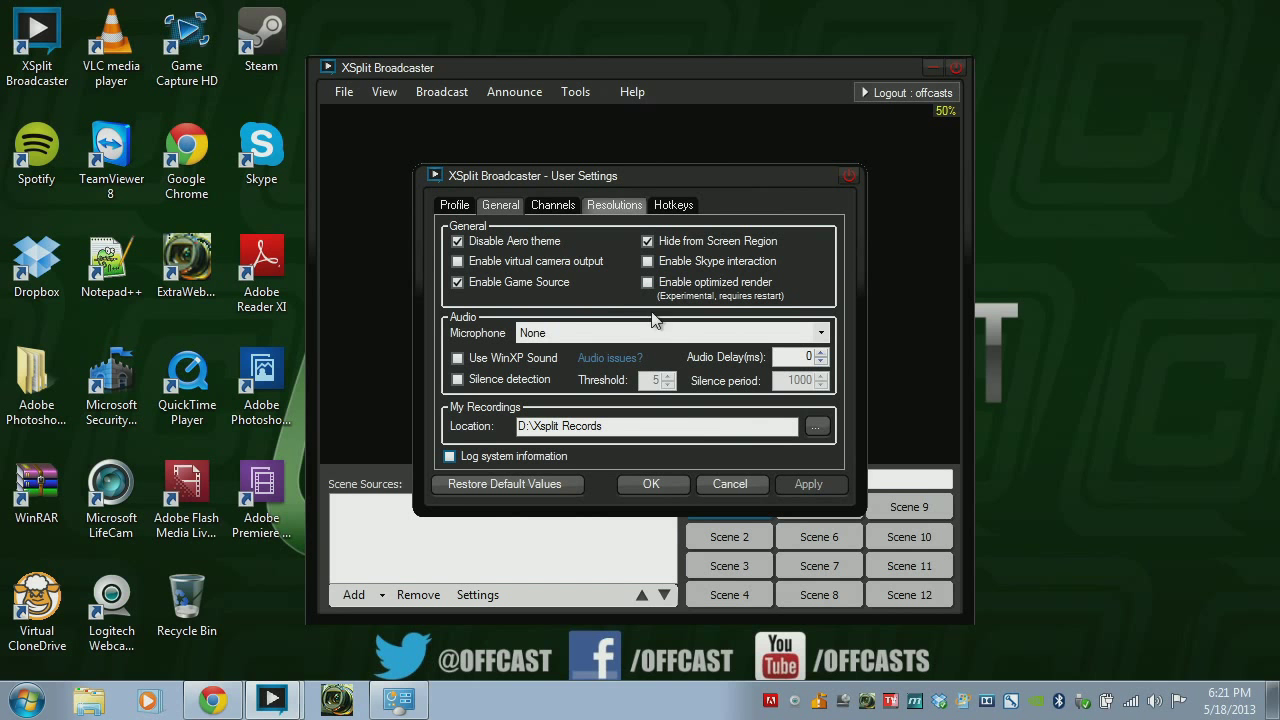
left_click(459, 242)
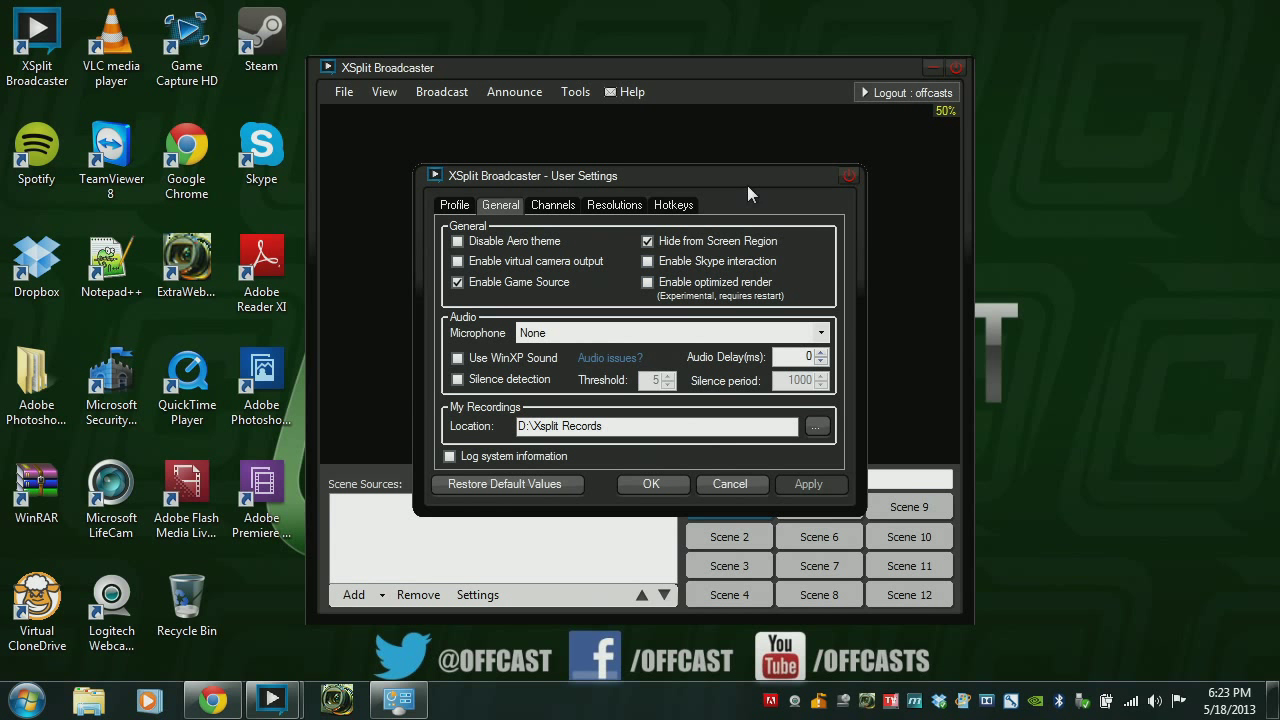
left_click_drag(750, 168, 789, 81)
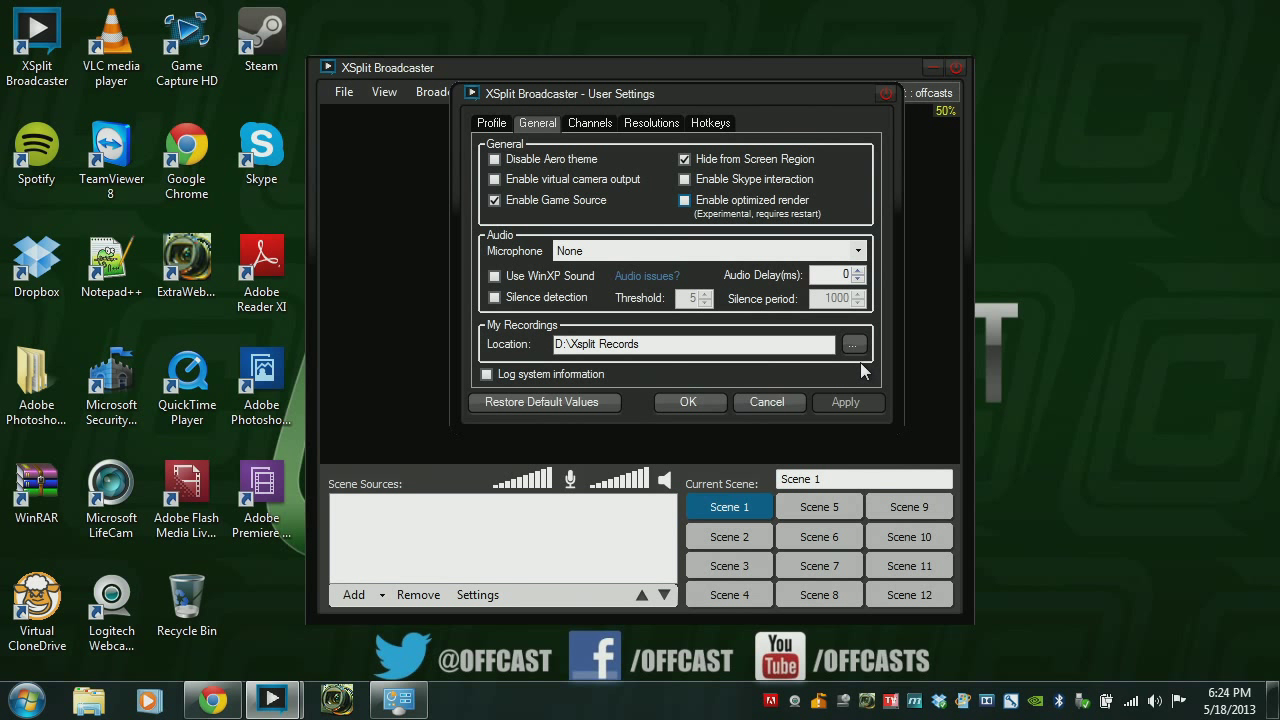
left_click(712, 402)
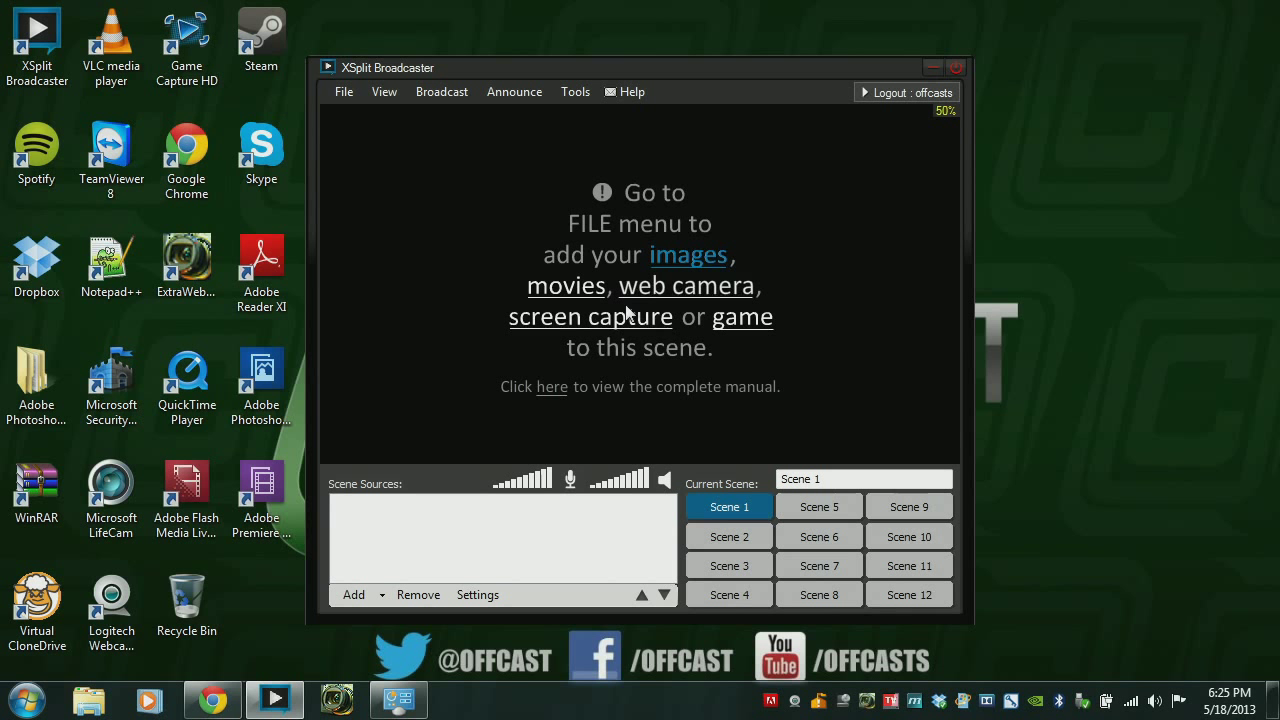
Add the Logitech HD Pro Webcam C920 to Scene 1 as a camera source.
left_click(354, 594)
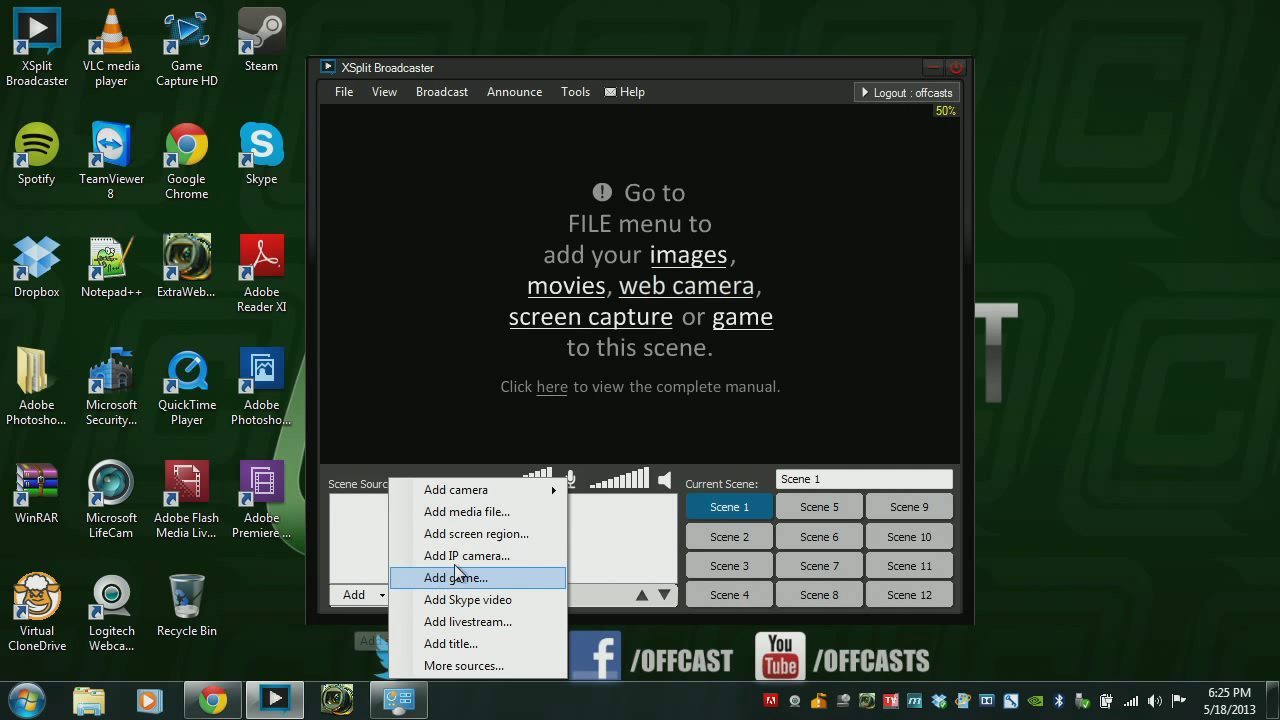
mouse_move(495, 495)
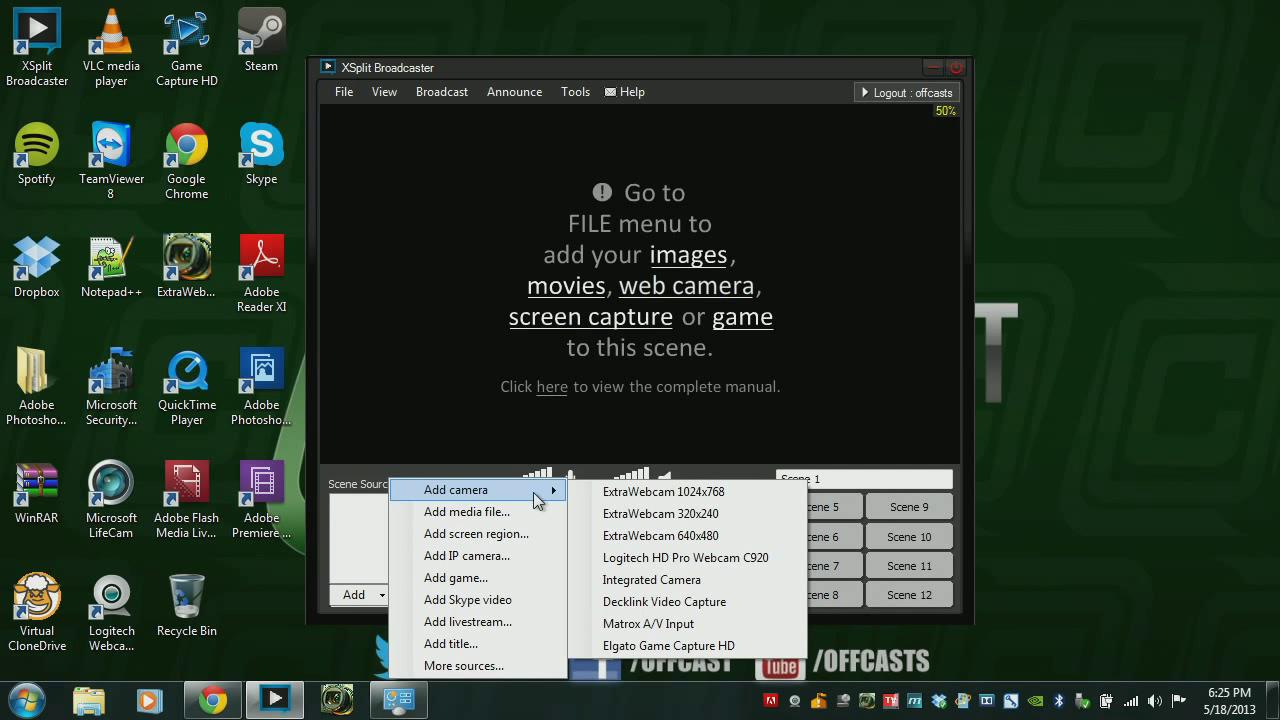
left_click(685, 562)
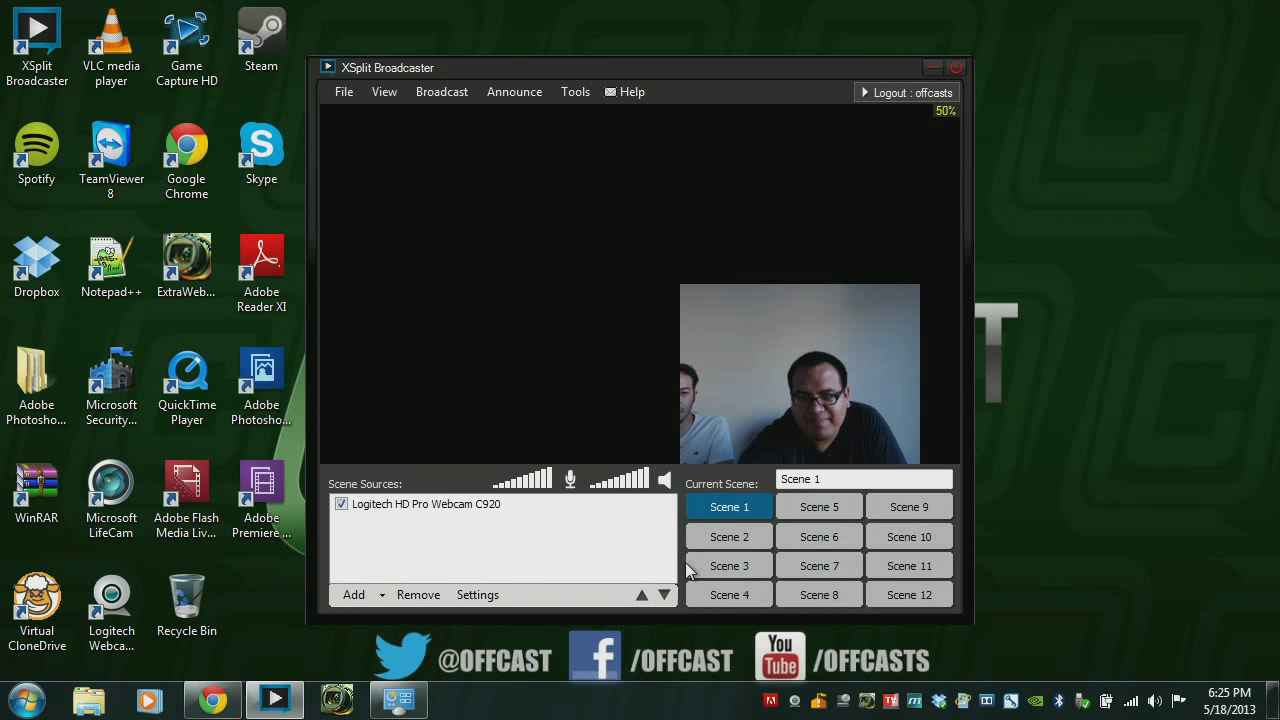
Enlarge the webcam feed until it fills the whole preview, then select its source row.
left_click(727, 413)
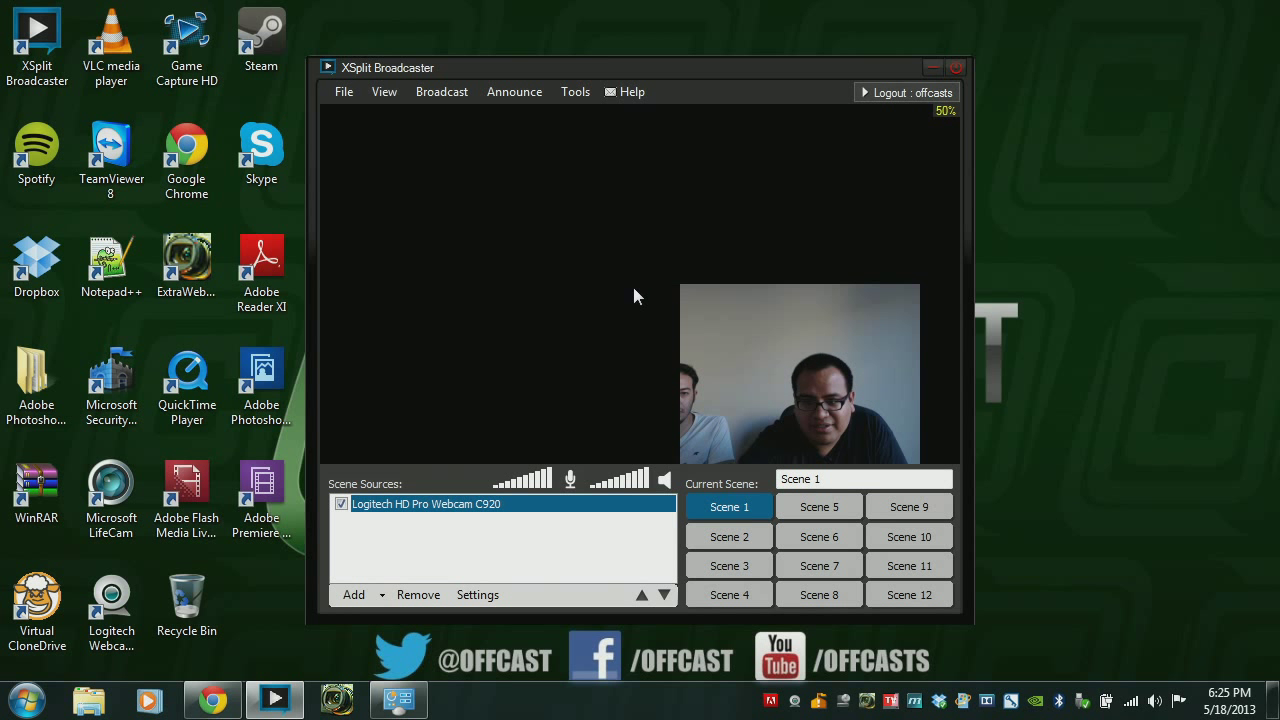
left_click_drag(641, 292, 559, 241)
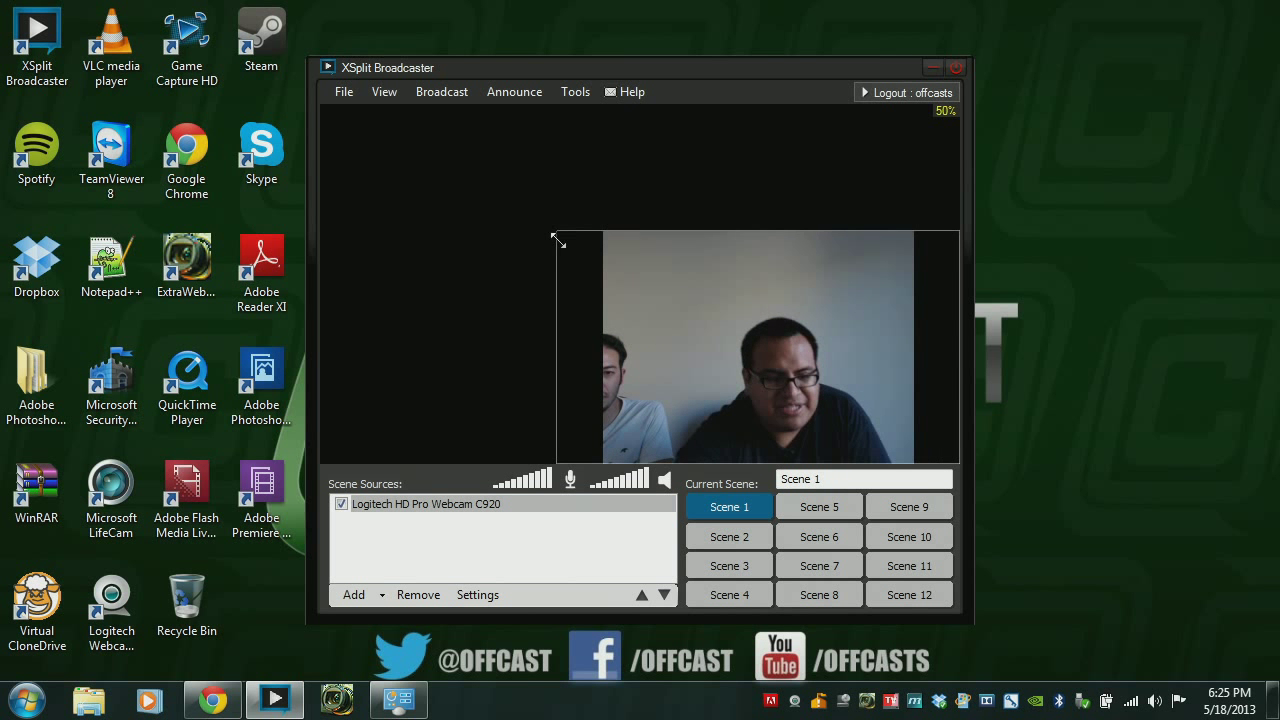
double_click(681, 236)
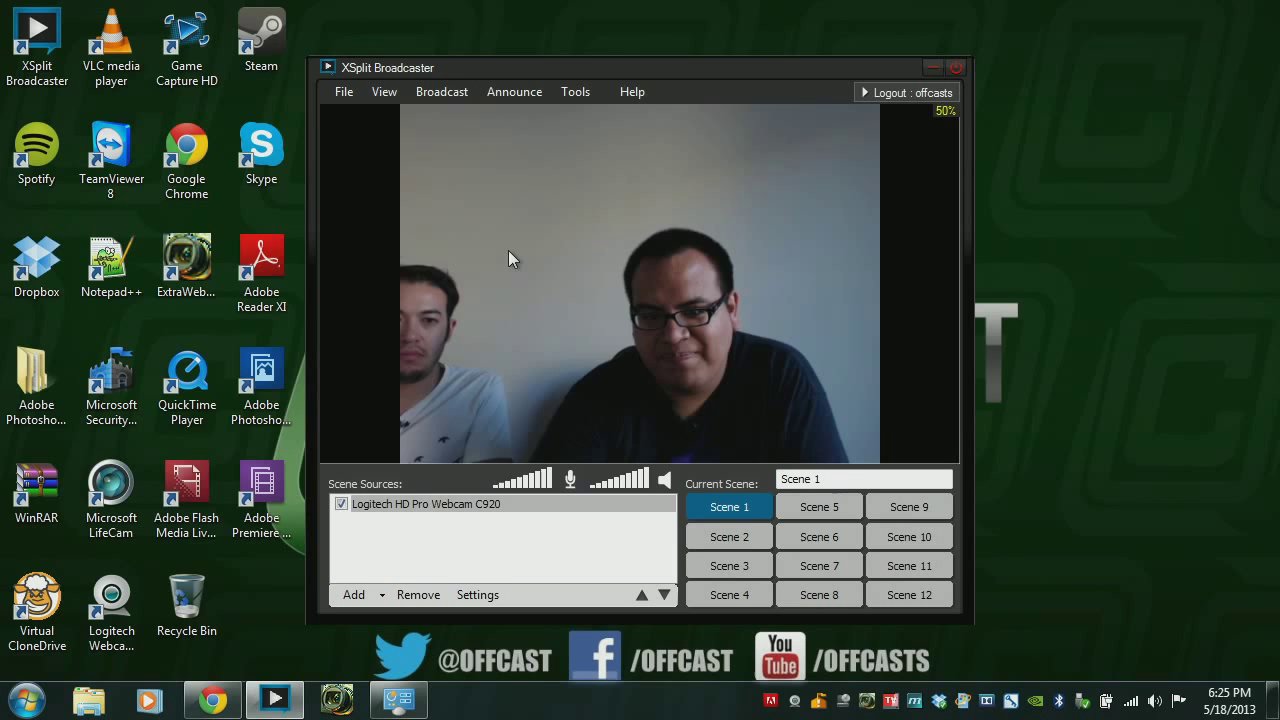
left_click(462, 505)
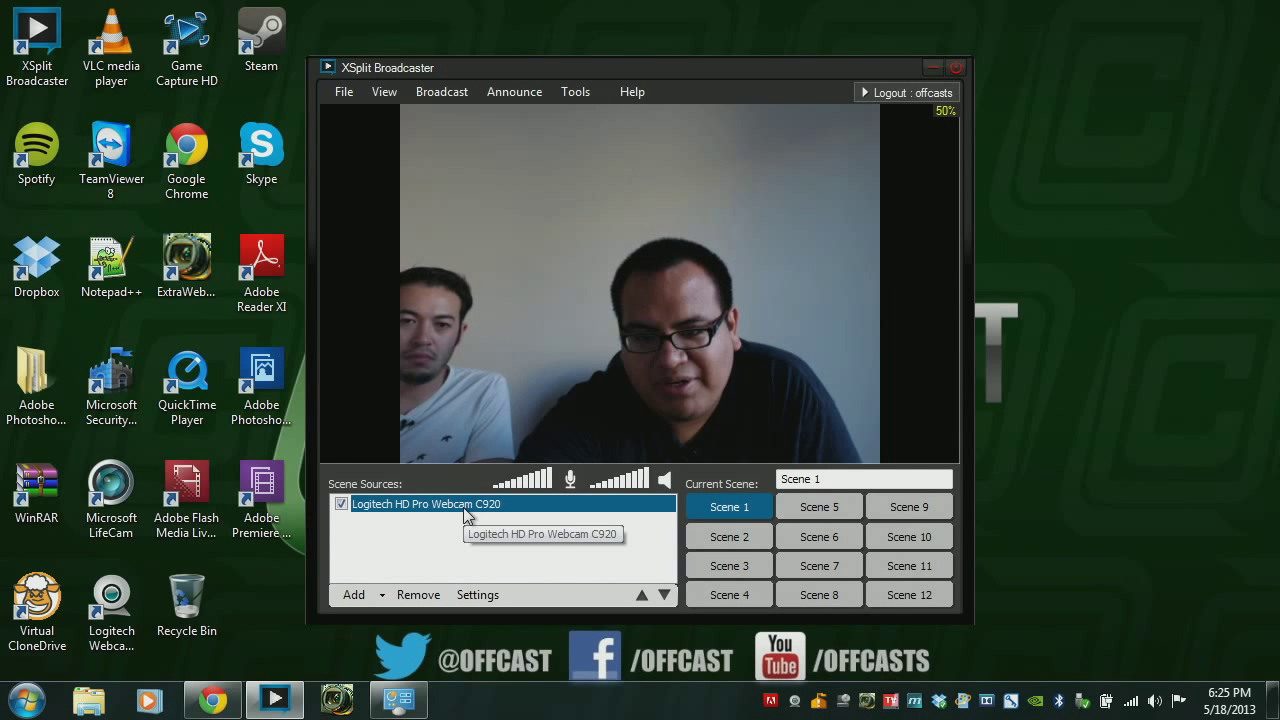
In the Cam tab's Configure > Video Output, set the C920 output size to 1280 X 720.
double_click(463, 513)
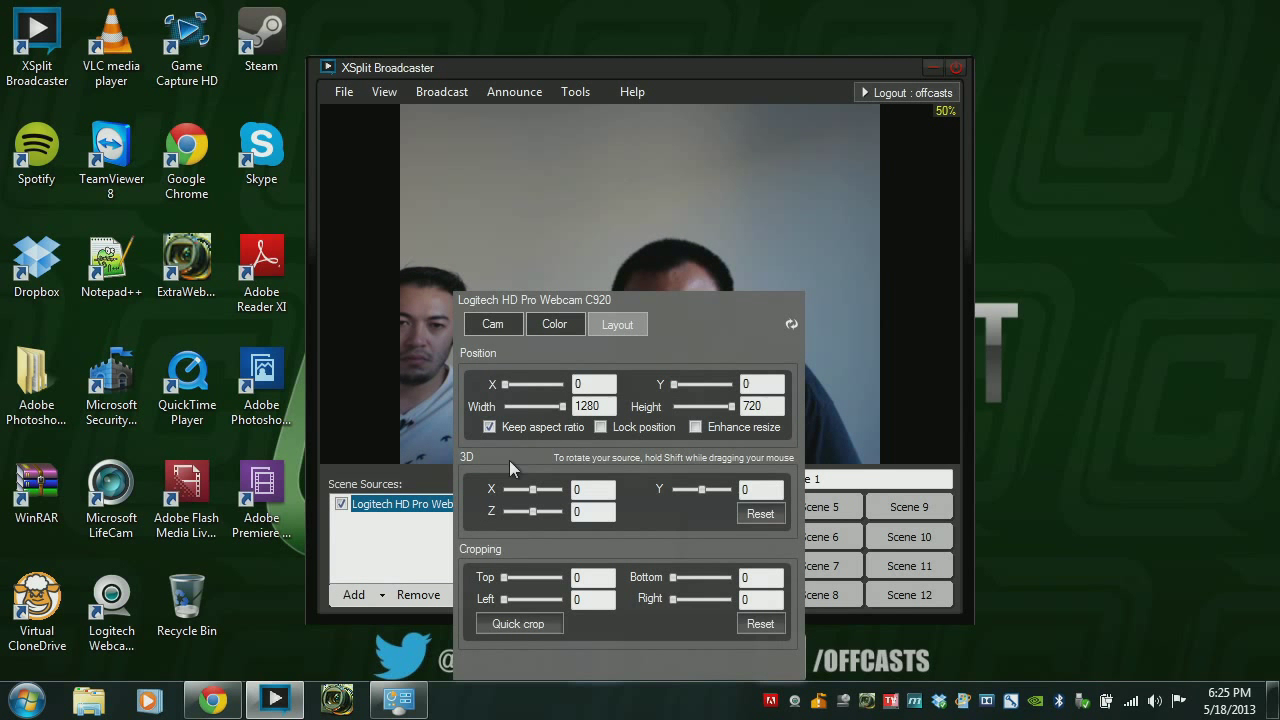
left_click(493, 324)
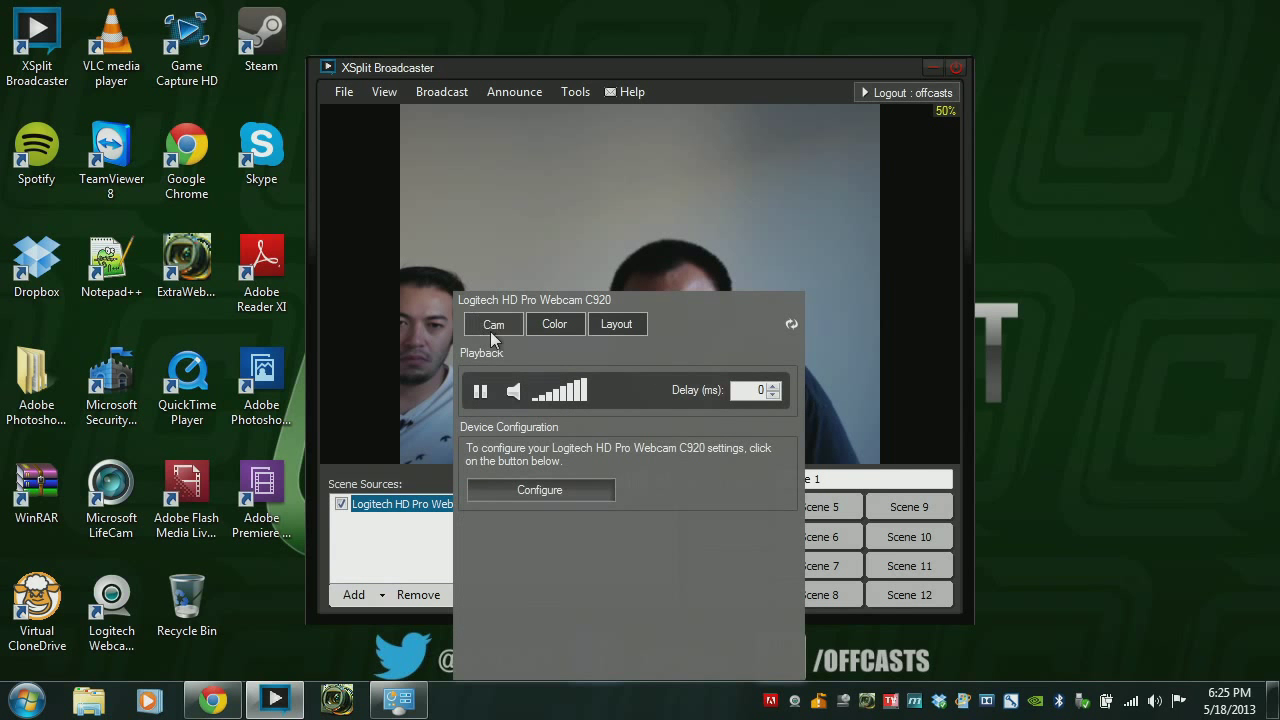
left_click(548, 489)
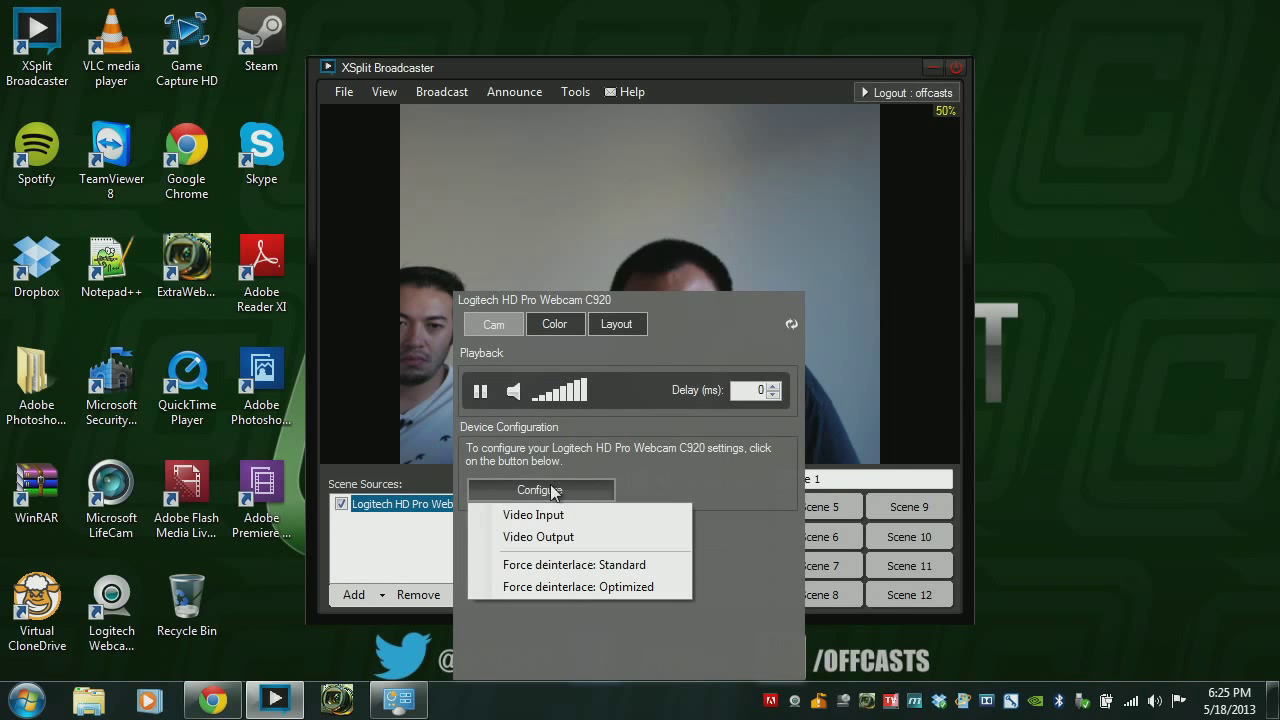
left_click(567, 541)
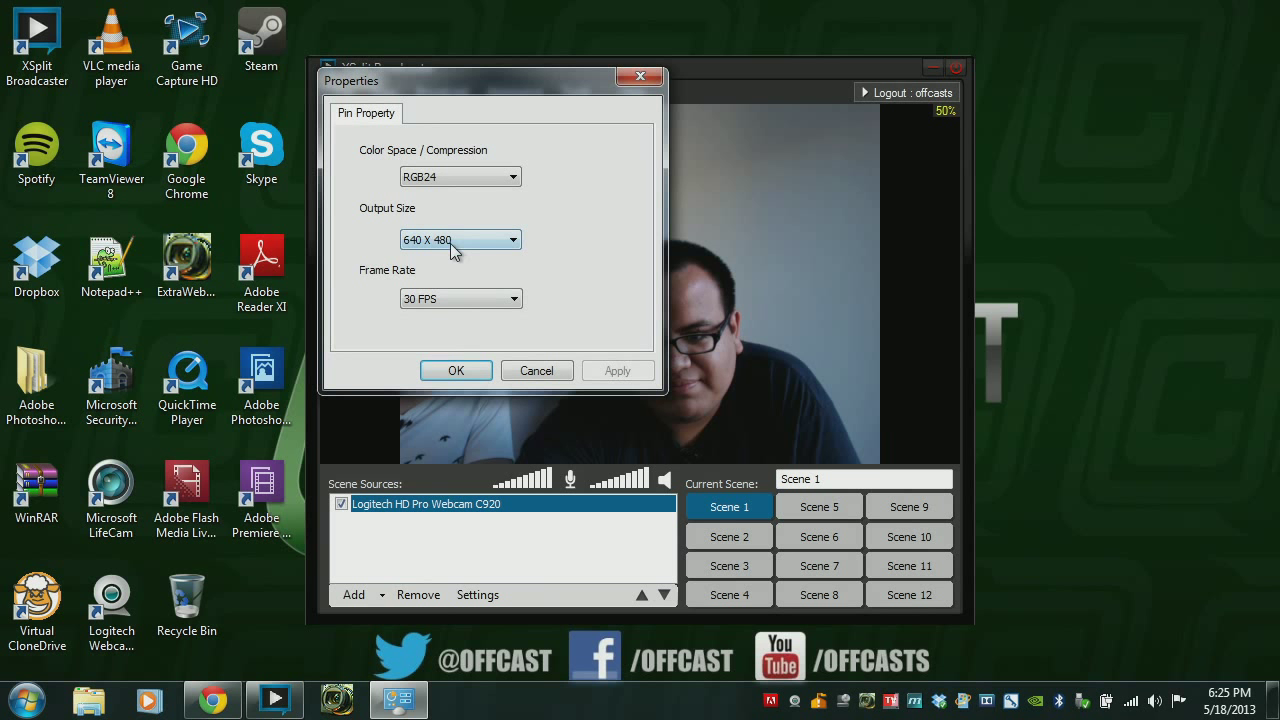
left_click(443, 244)
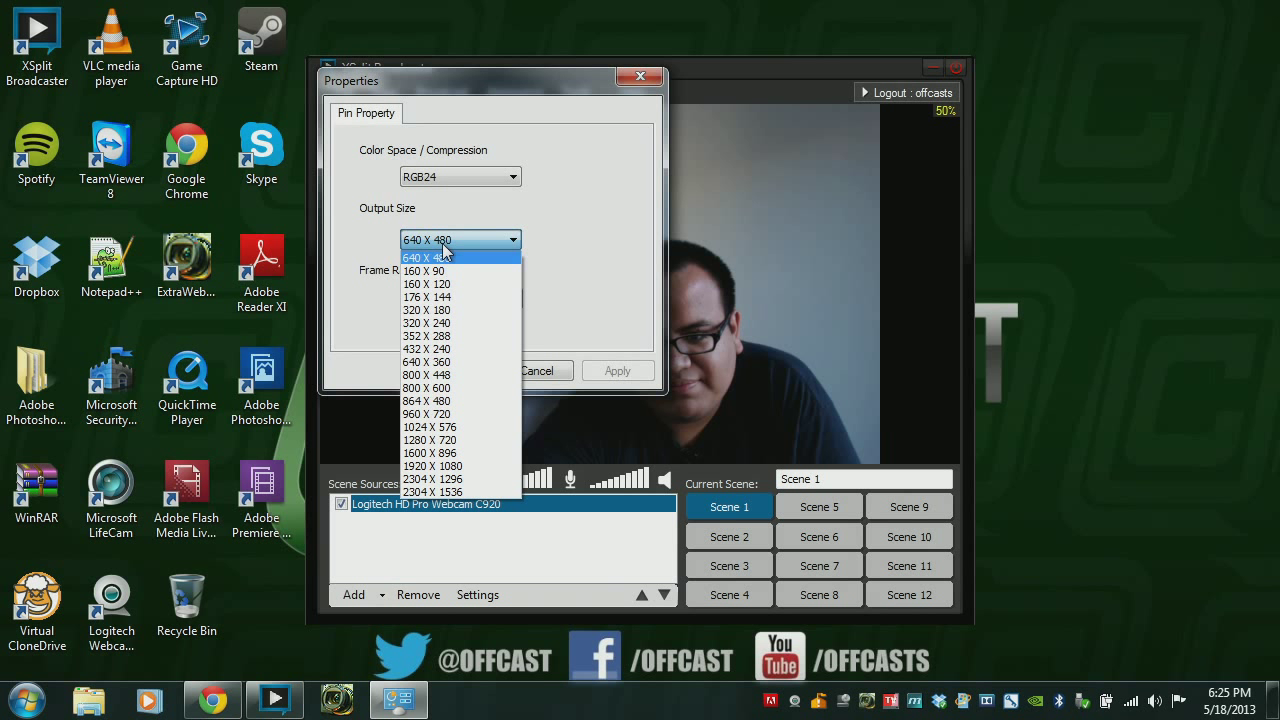
left_click(463, 439)
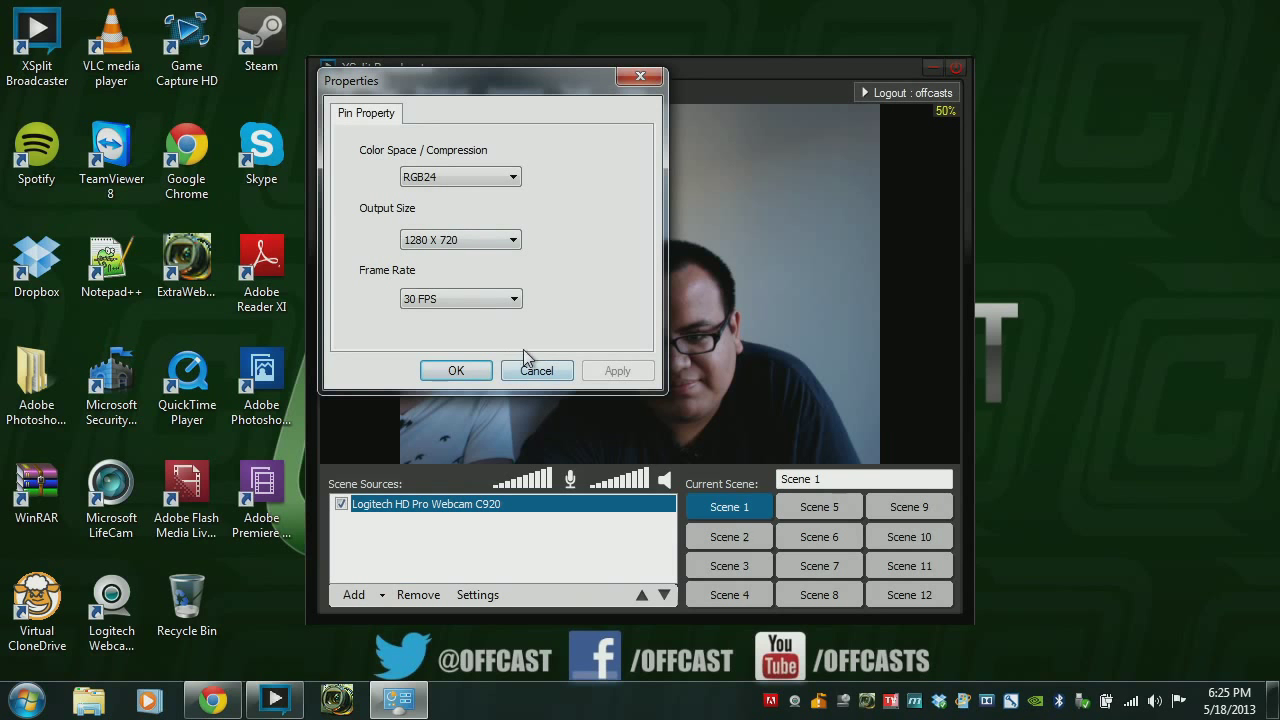
left_click(460, 376)
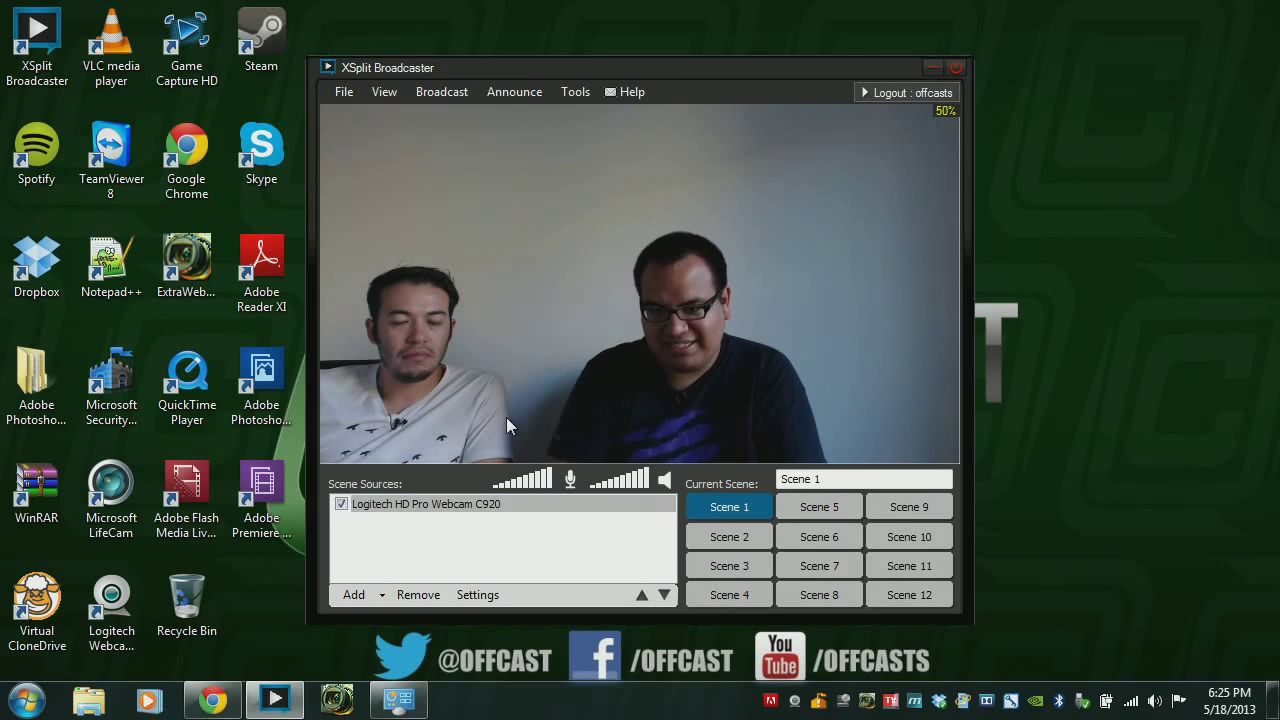
Open the C920's Video Input properties and arrange that dialog beside the XSplit window.
left_click(480, 504)
right_click(514, 504)
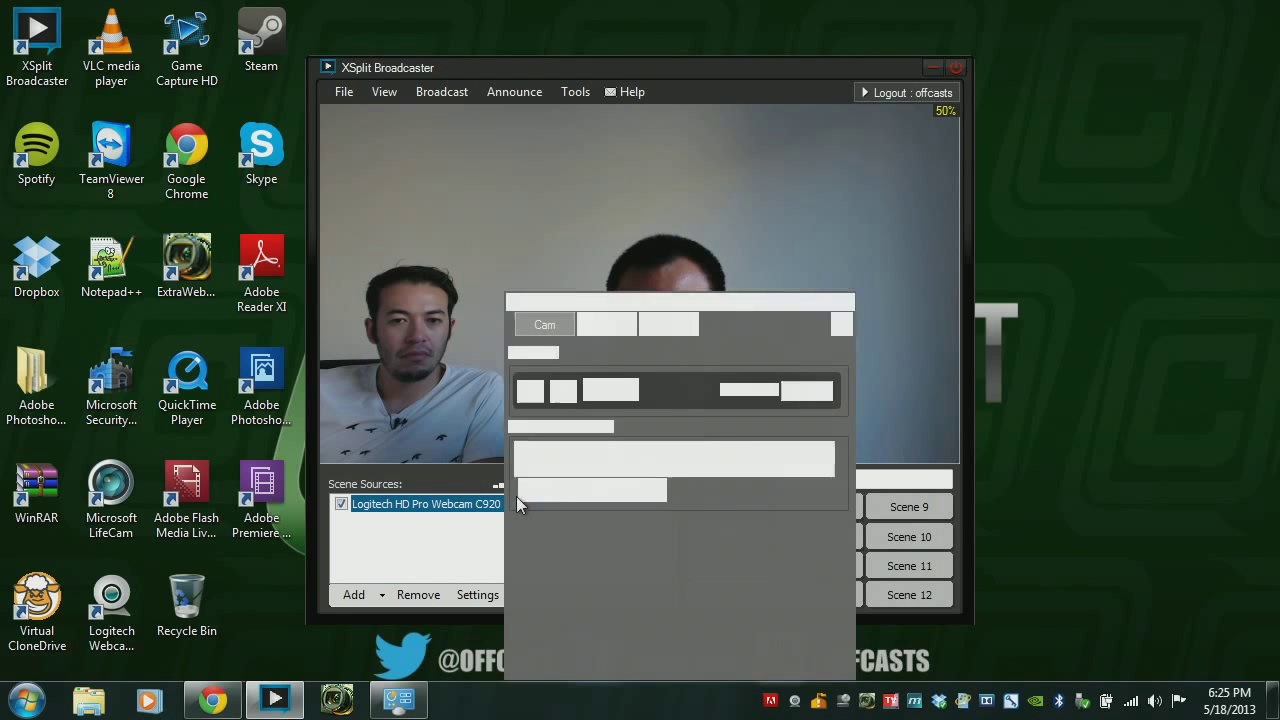
left_click(590, 490)
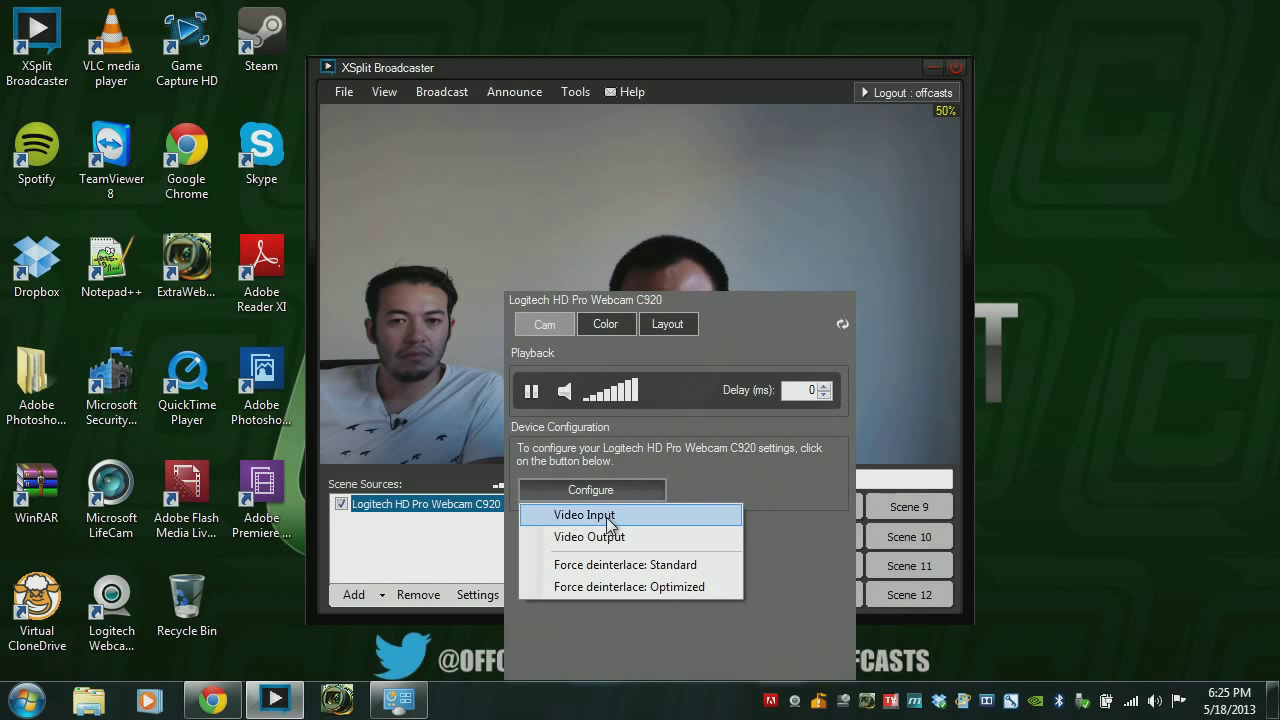
left_click(608, 516)
left_click(398, 452)
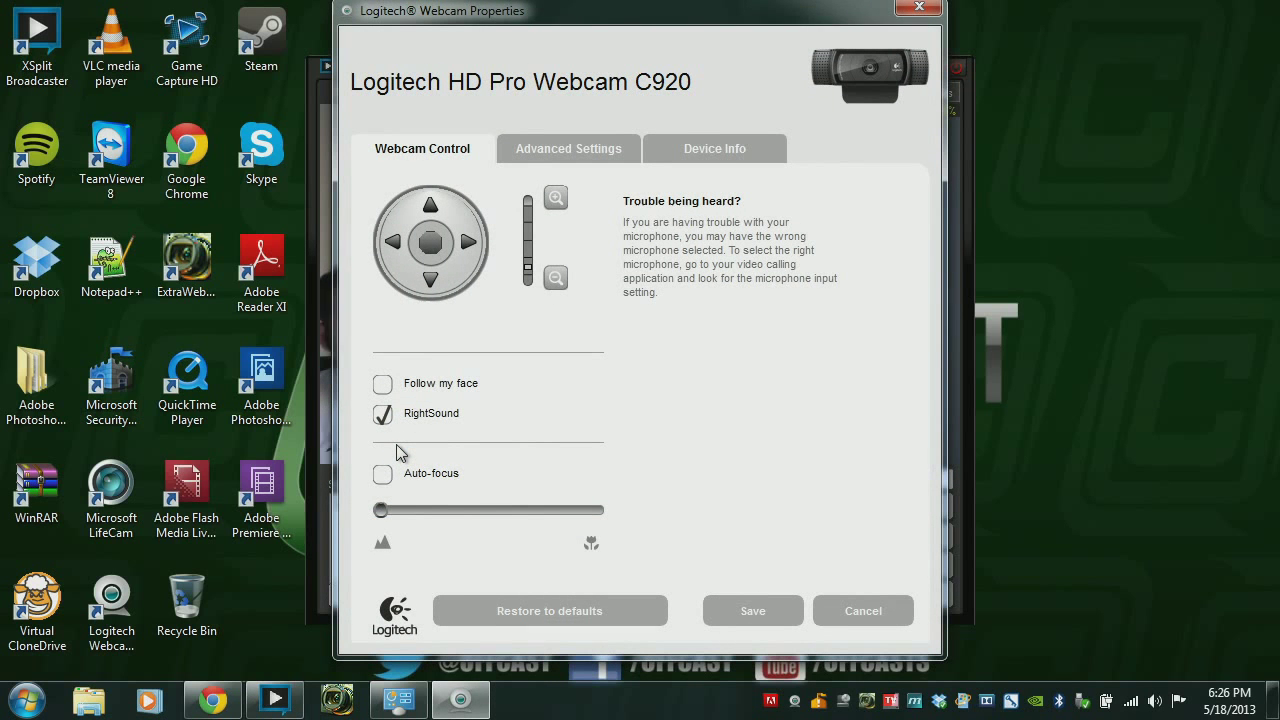
left_click_drag(424, 22, 638, 21)
left_click_drag(464, 66, 218, 49)
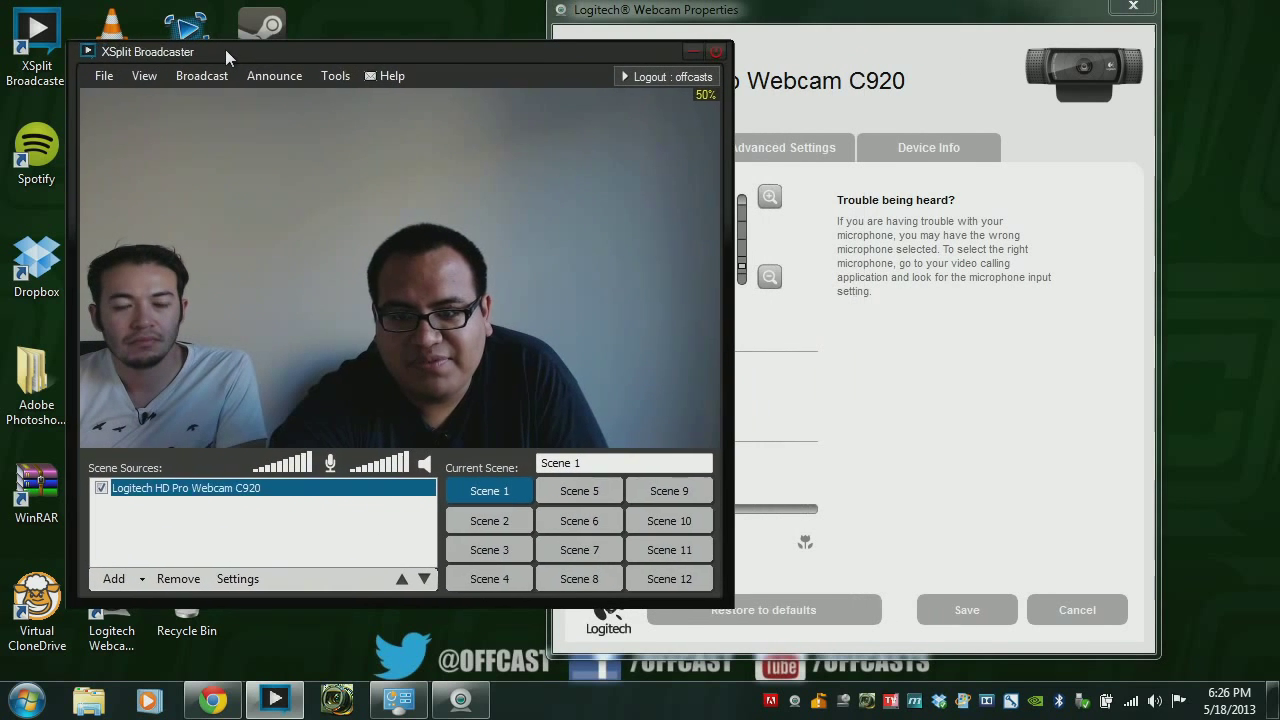
left_click(897, 391)
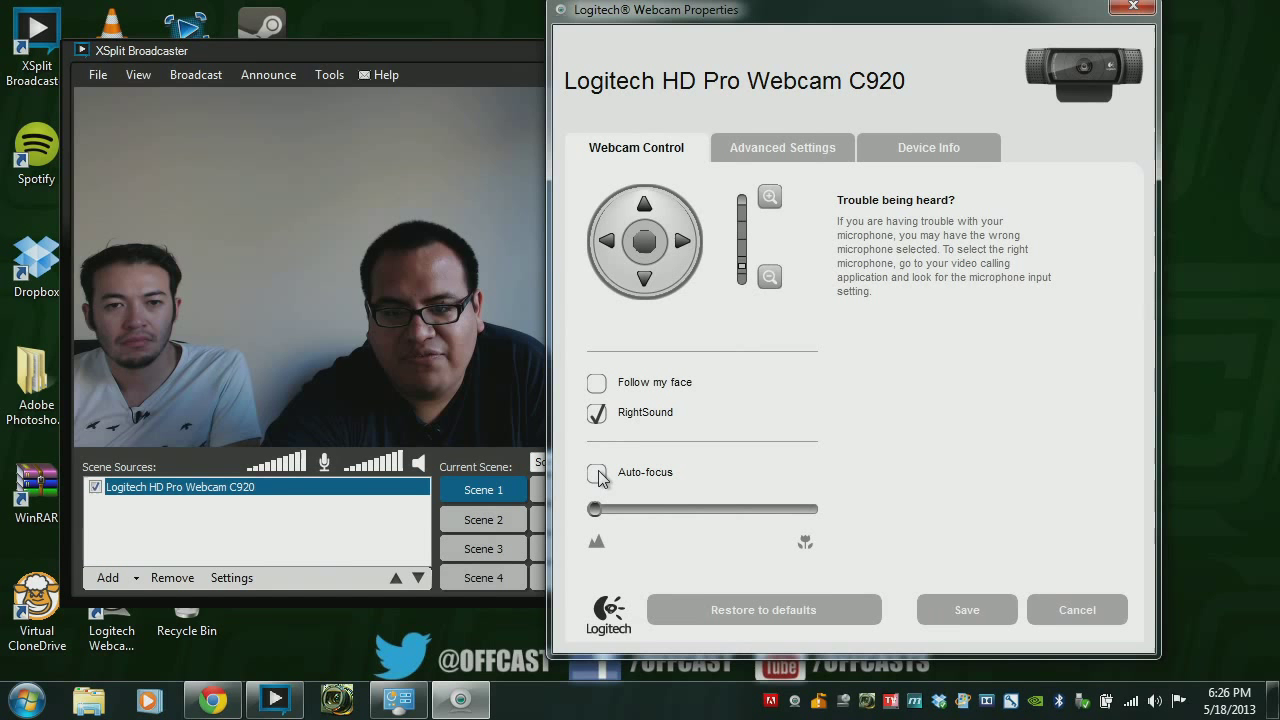
Turn Auto-focus on then off, lower the manual focus, and show Advanced Settings.
left_click(597, 473)
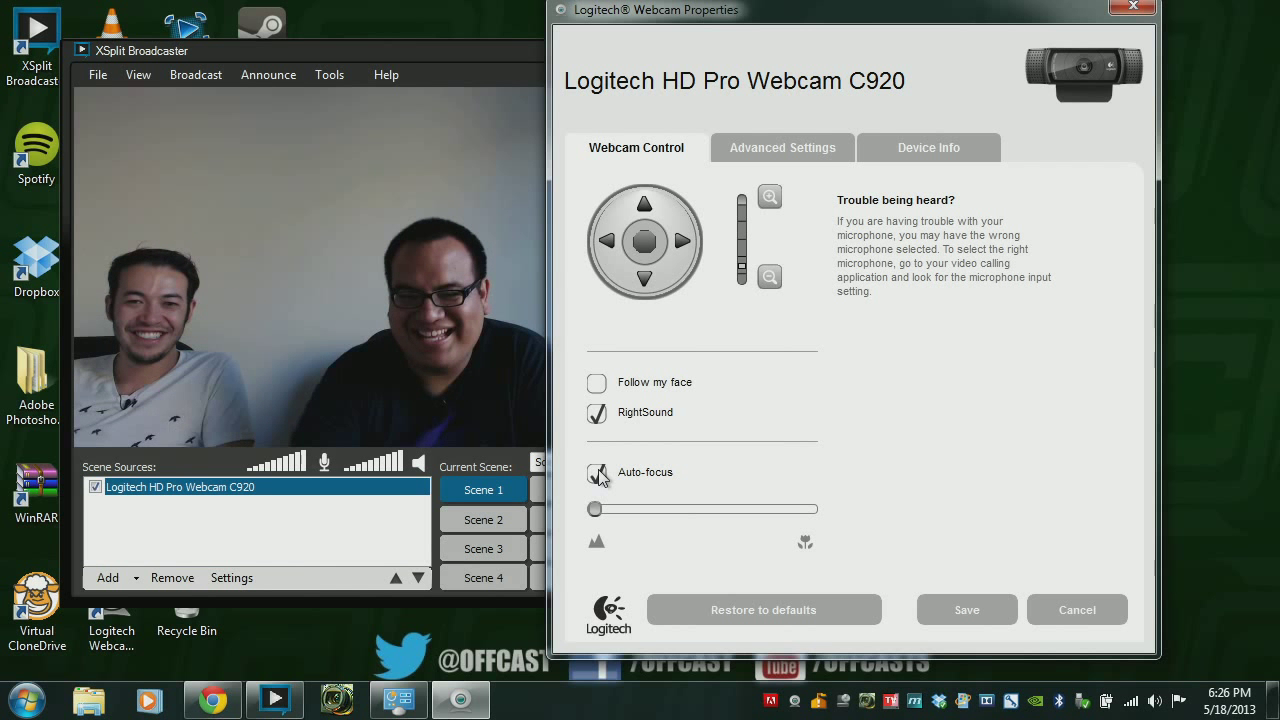
left_click(597, 474)
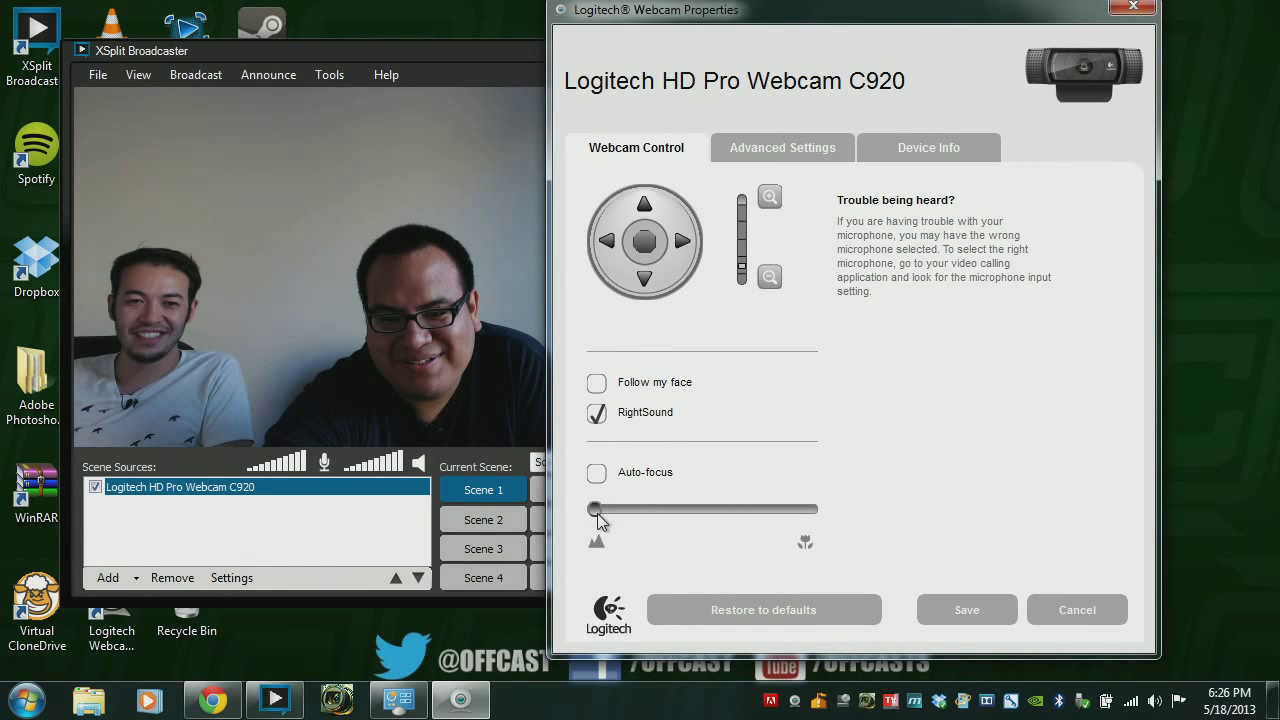
left_click_drag(597, 510, 560, 515)
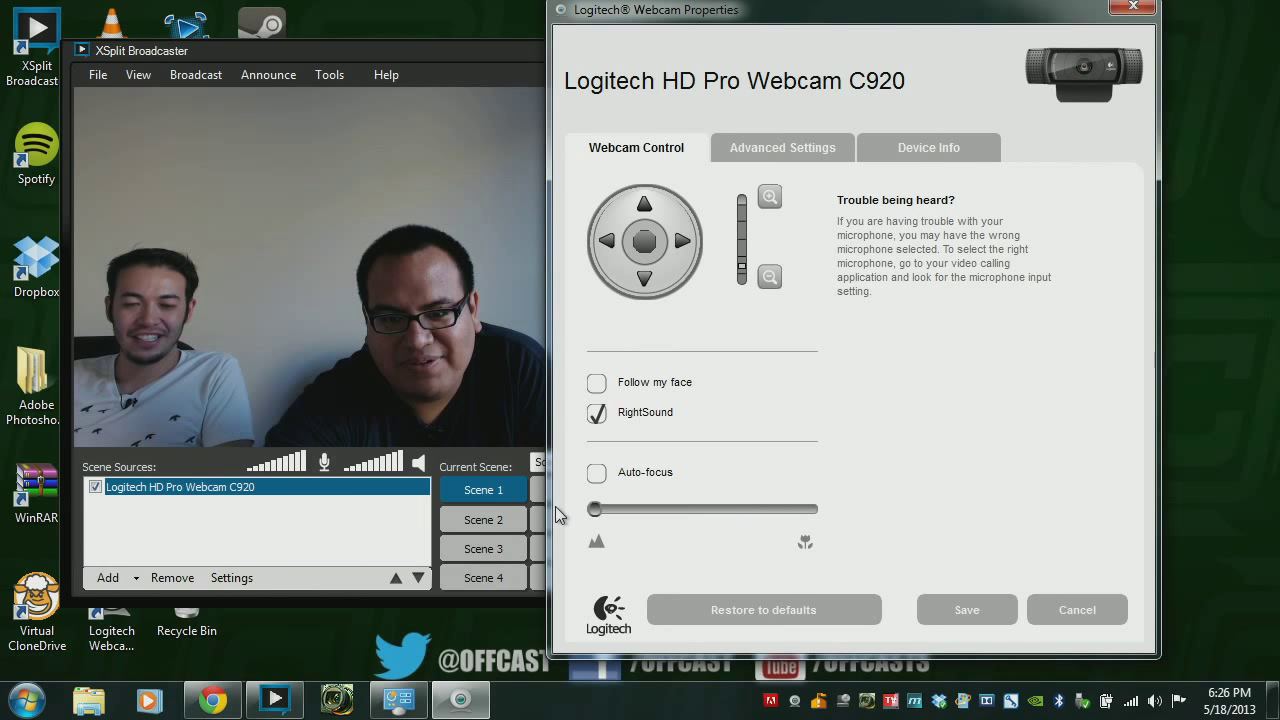
left_click(779, 146)
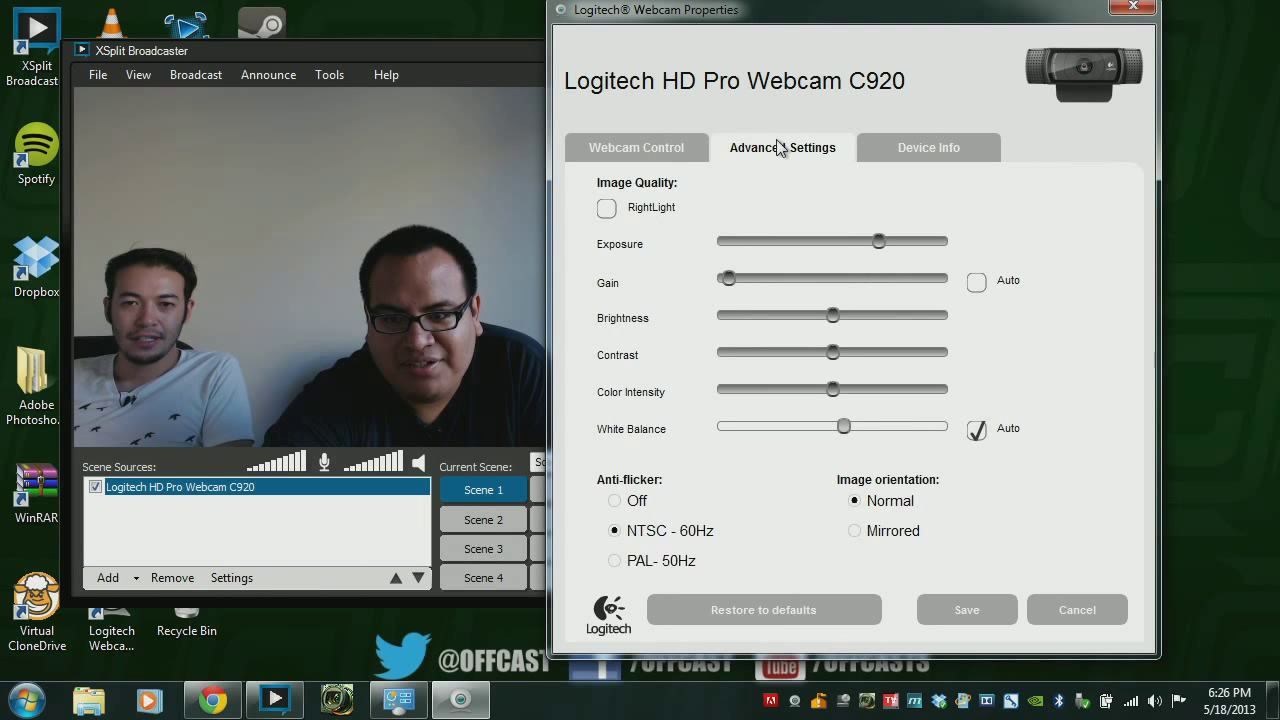
Try RightLight and exposure adjustments, then set Gain to Auto and save the webcam settings.
left_click(608, 210)
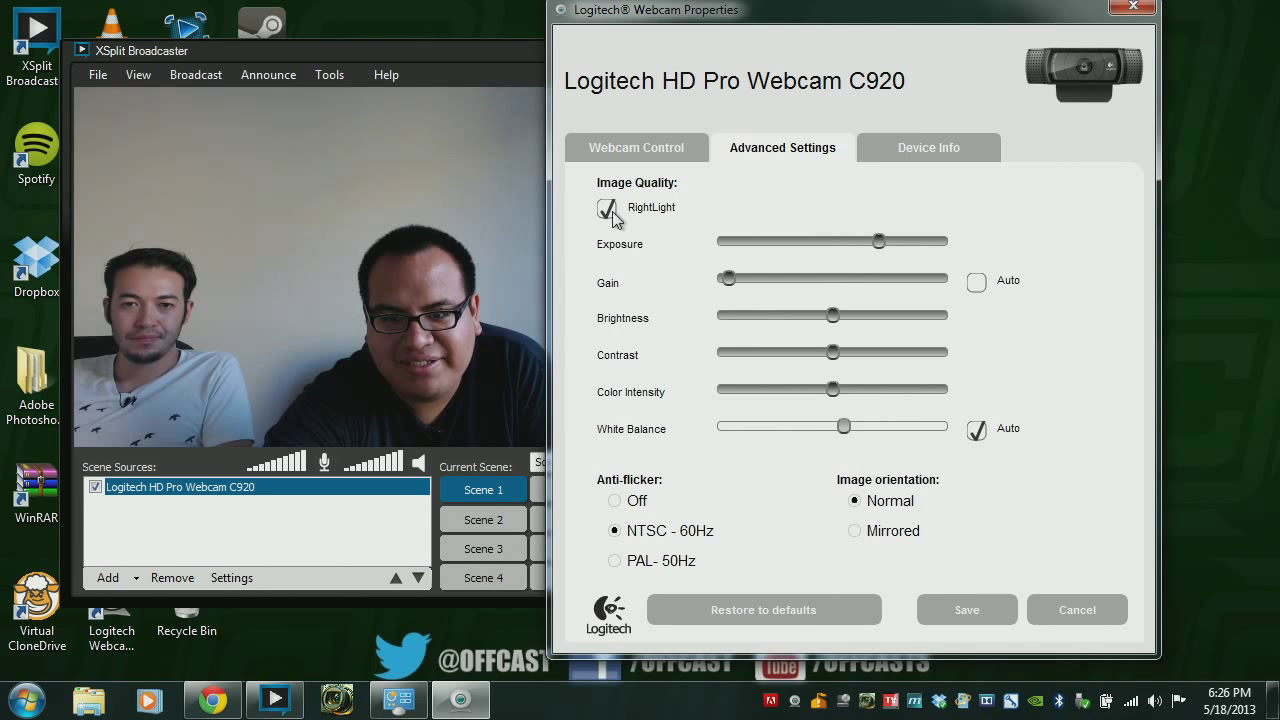
left_click(262, 298)
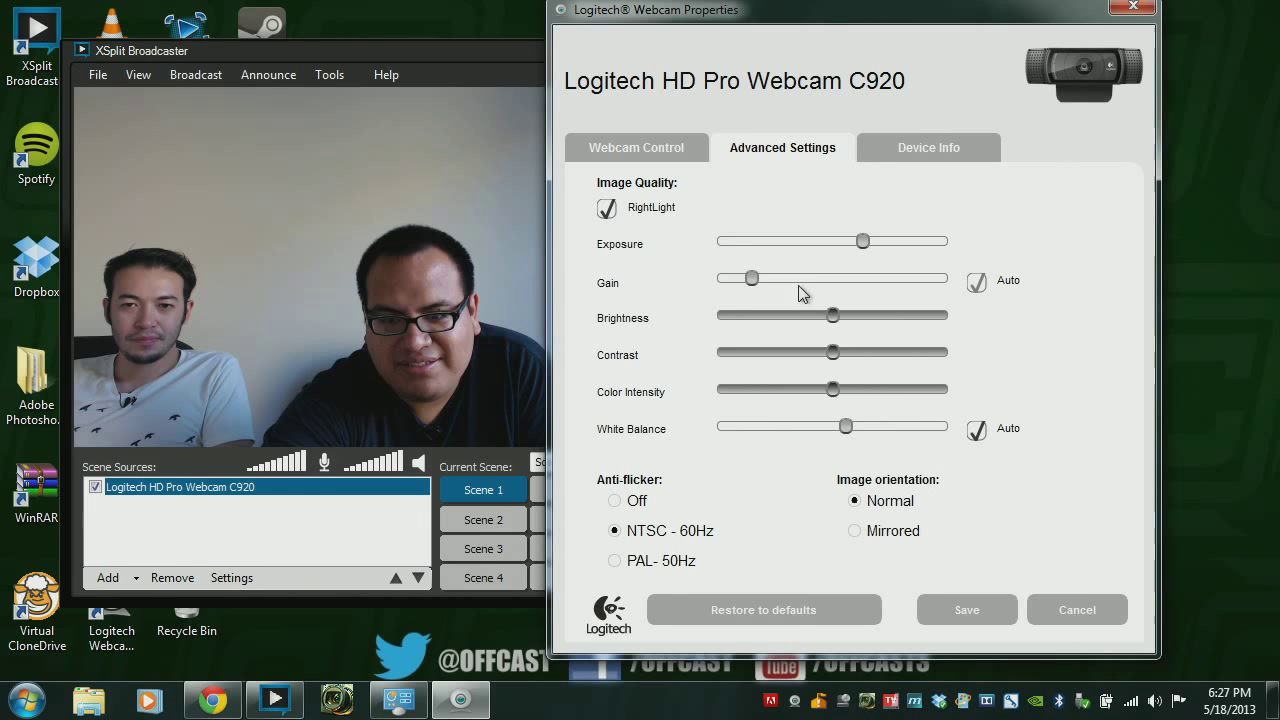
left_click(608, 210)
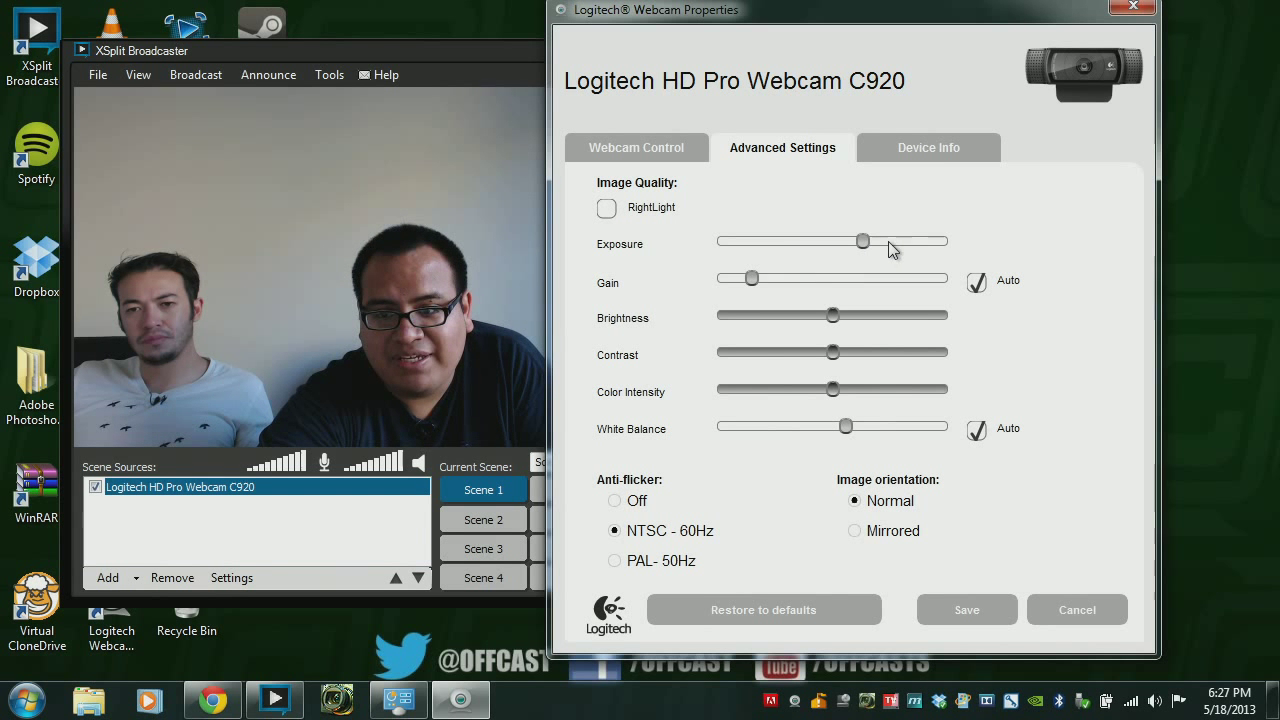
left_click(976, 284)
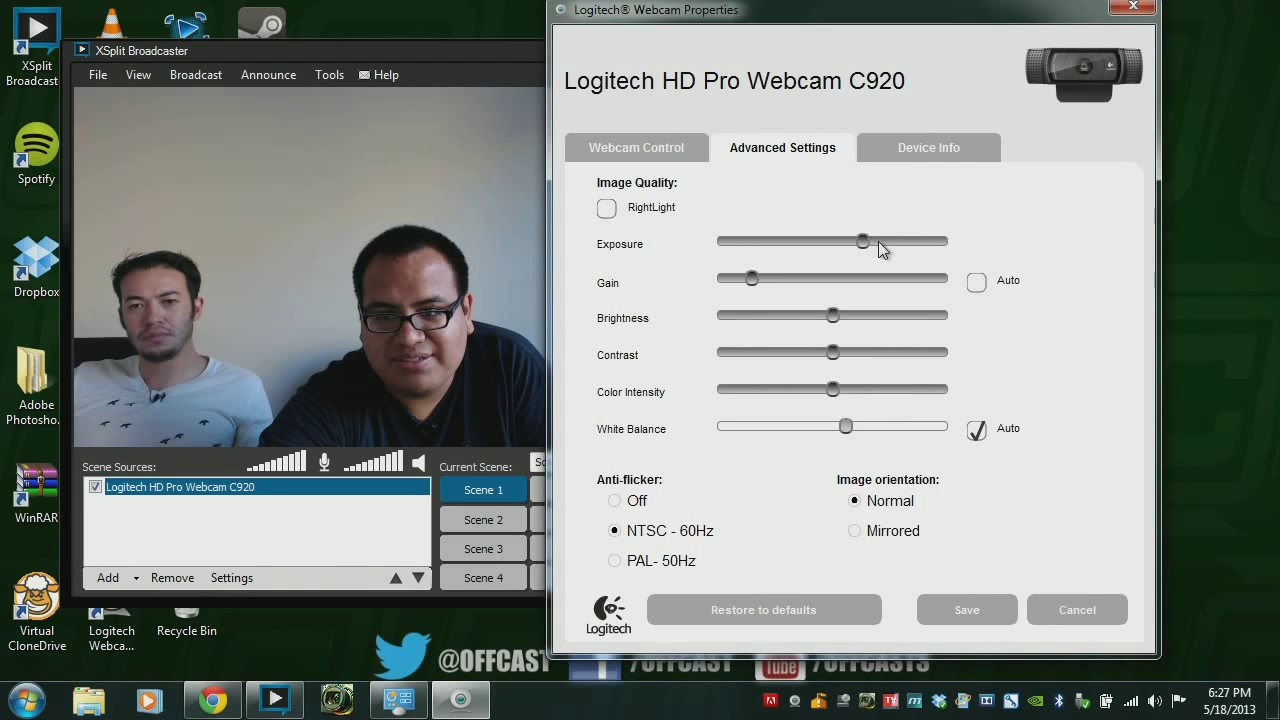
left_click_drag(878, 241, 968, 251)
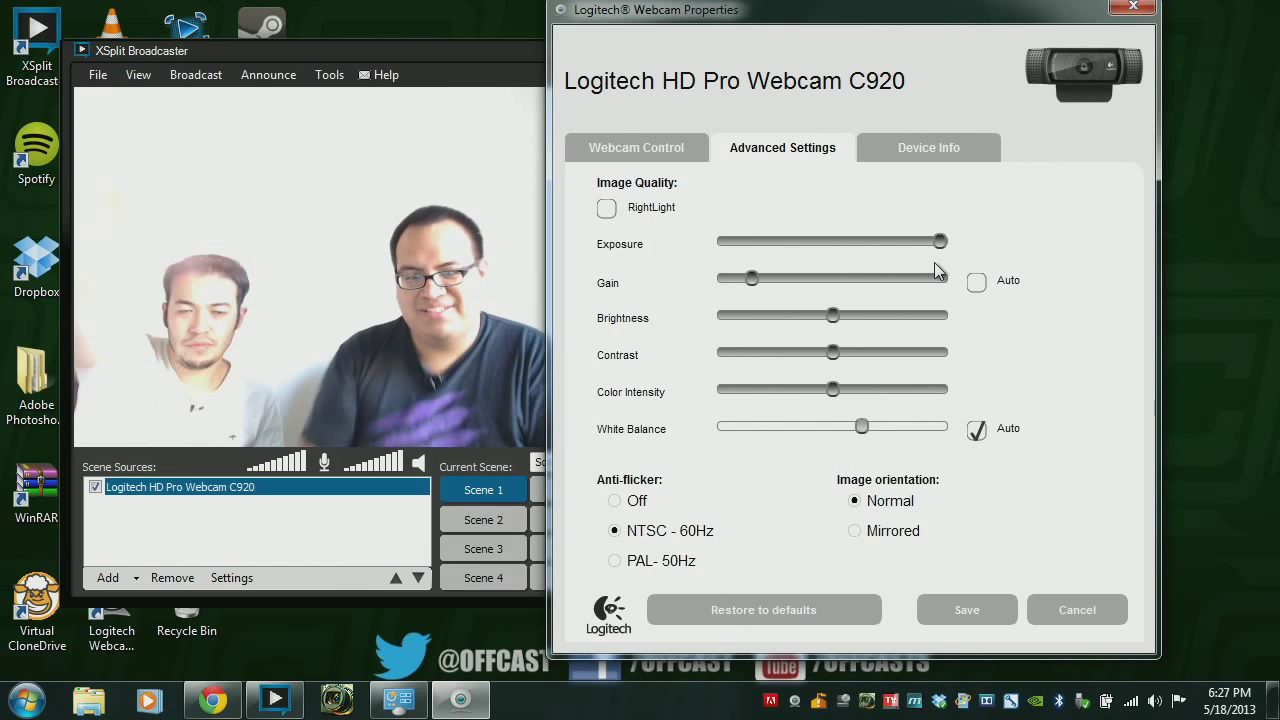
left_click(606, 211)
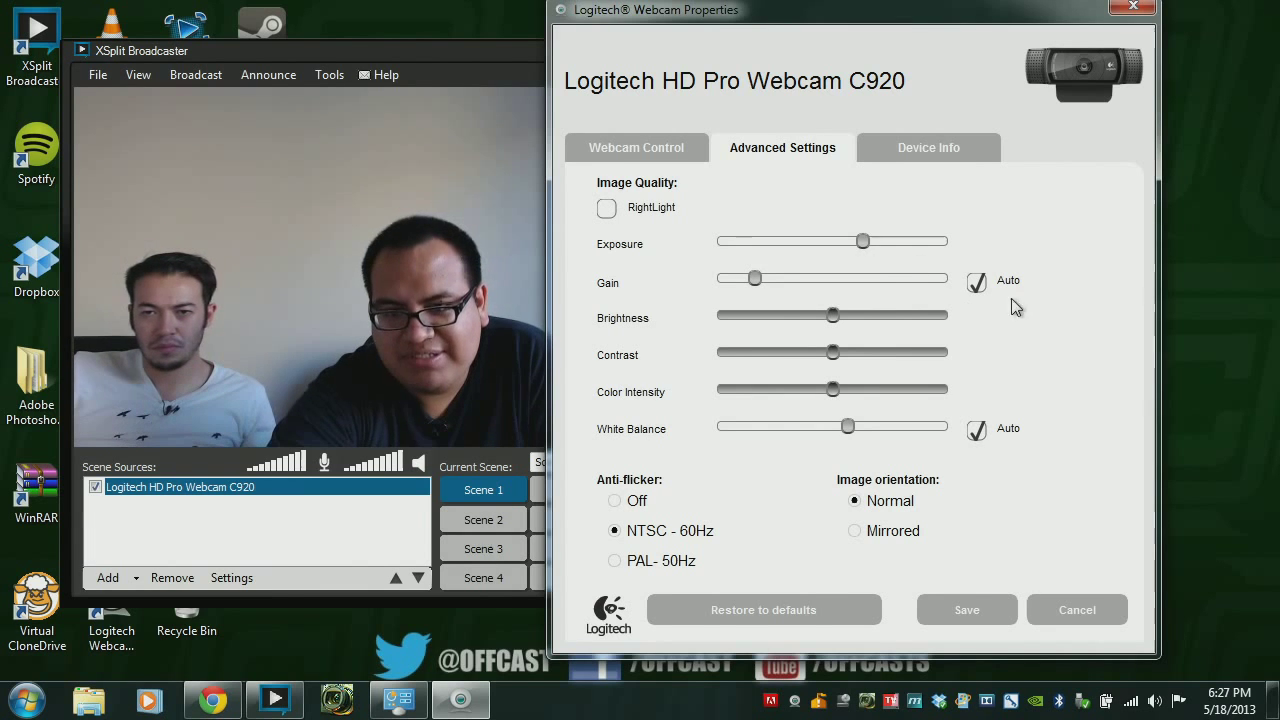
left_click(957, 612)
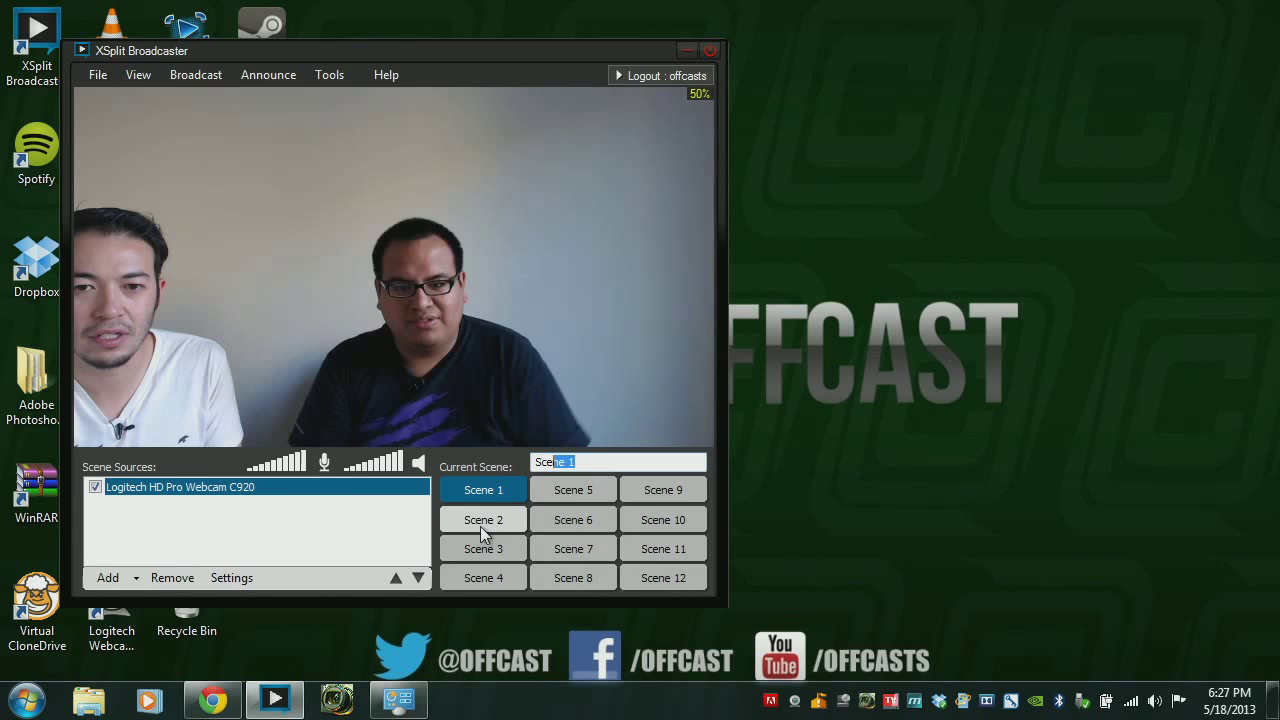
Rename the first scene to 'SceWebcam' and switch to Scene 2 after briefly selecting Scene 3.
left_click(580, 459)
key("BackSpace")
key("BackSpace")
key("BackSpace")
key("BackSpace")
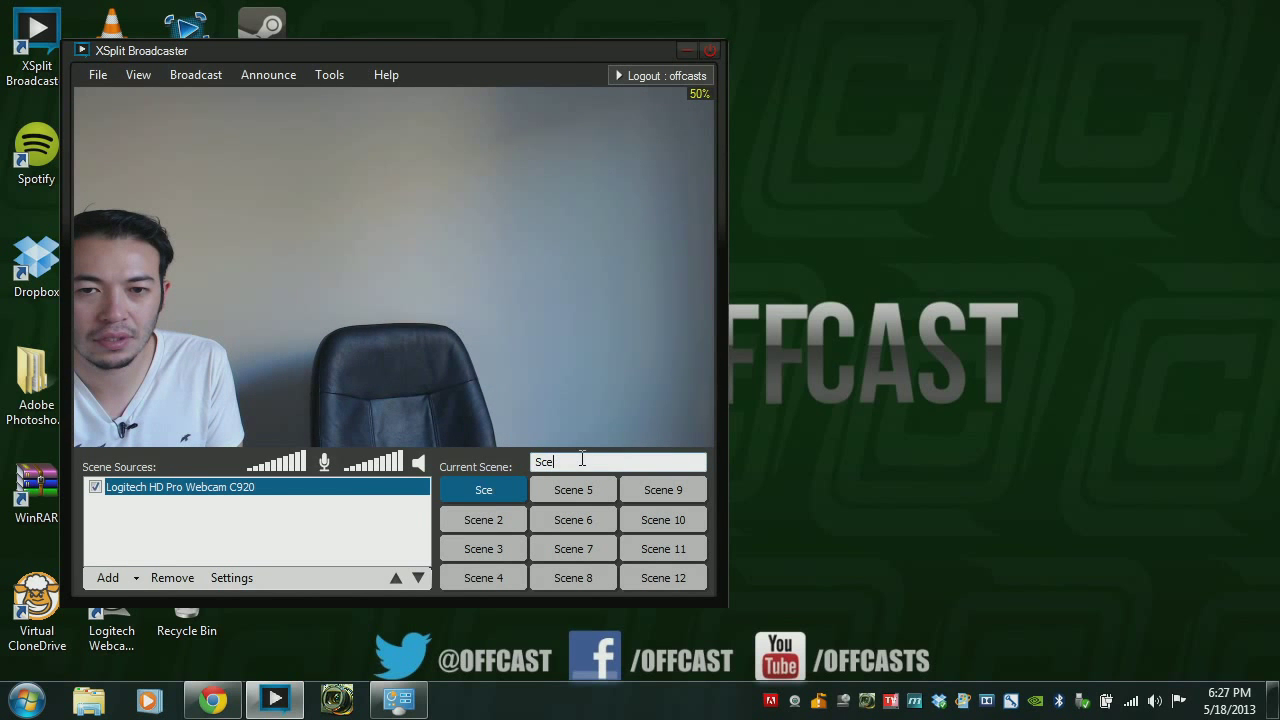
type("Webcam")
key("Return")
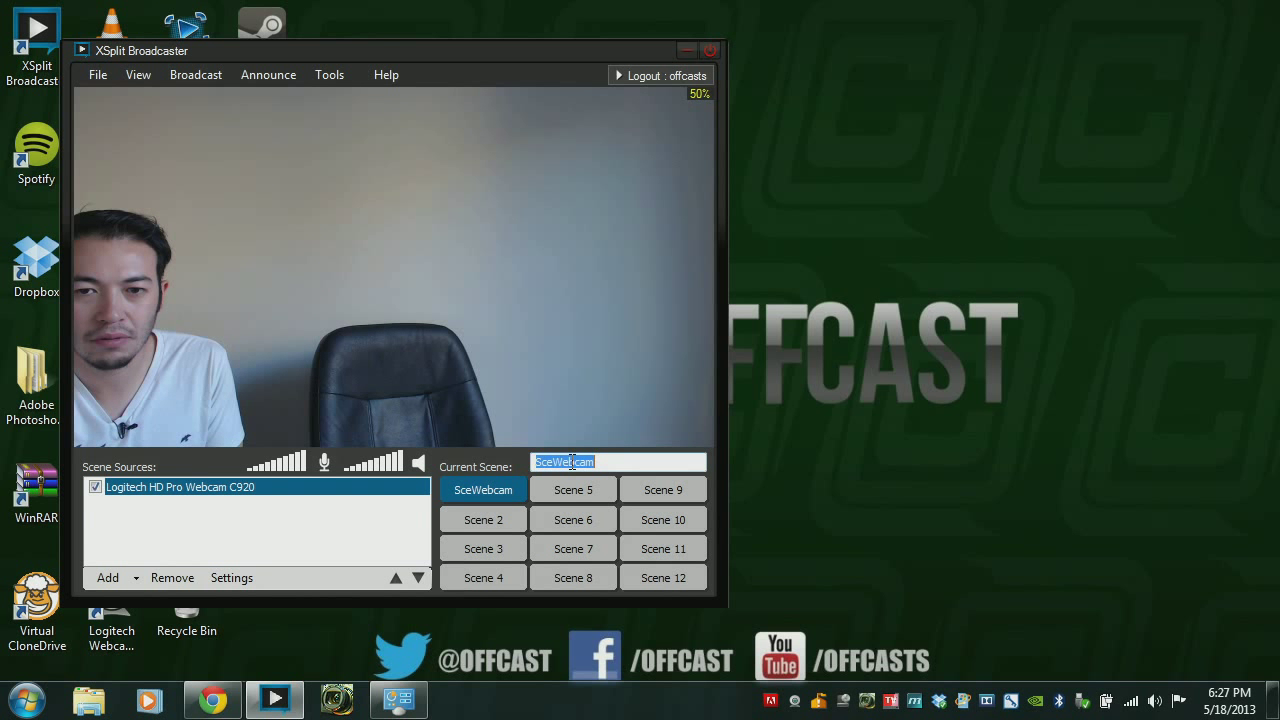
left_click(486, 541)
left_click(488, 520)
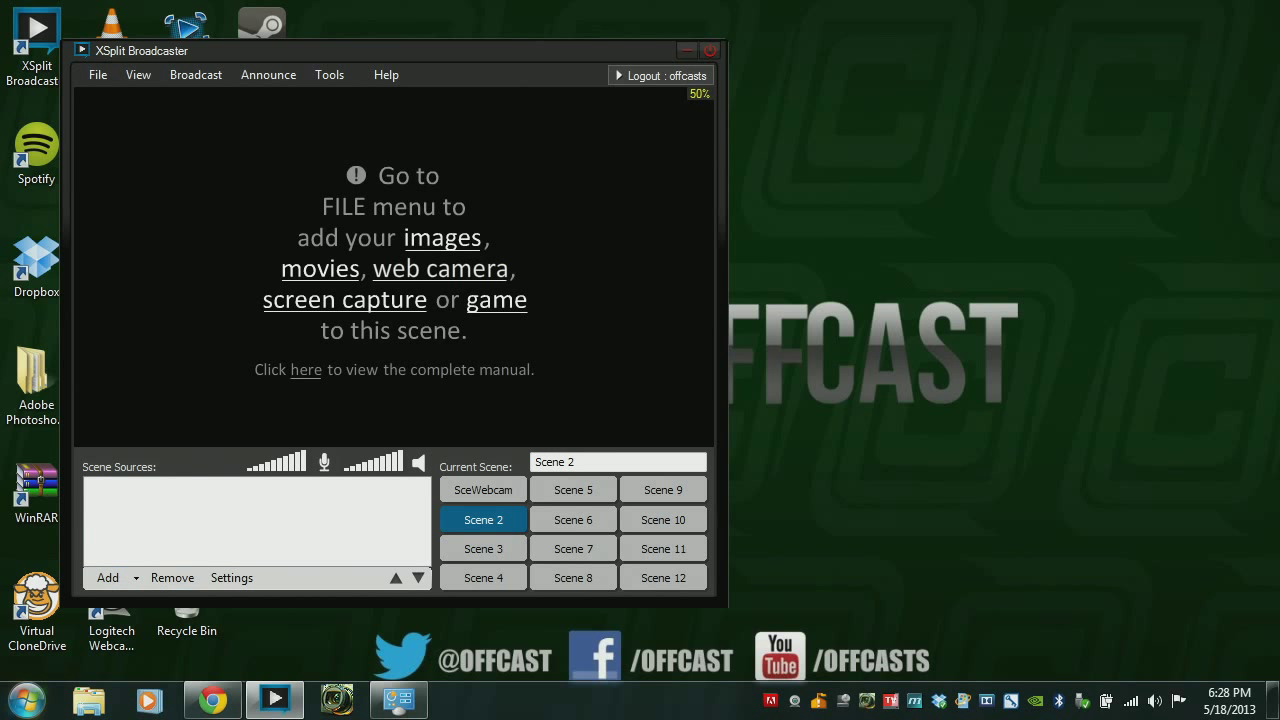
Add a screen-region source to Scene 2 capturing the Pooh game area in Chrome (691 x 500).
mouse_move(210, 703)
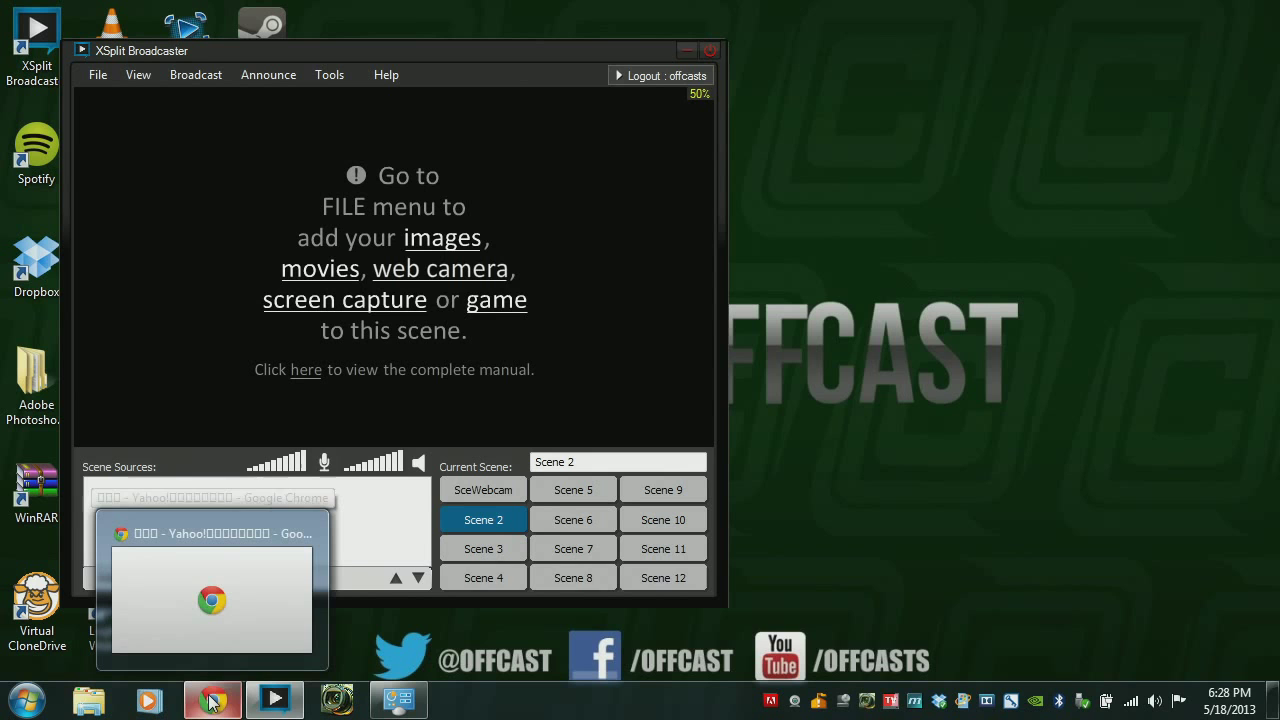
left_click(211, 598)
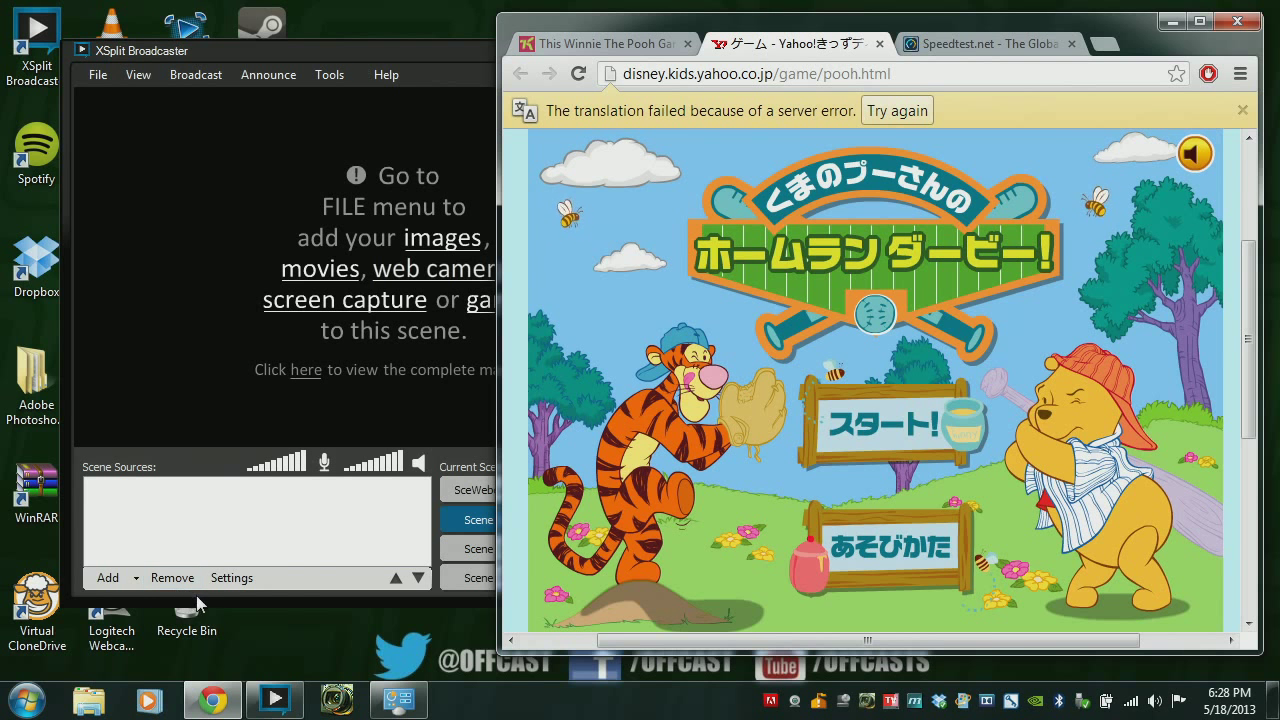
left_click(110, 580)
left_click(108, 579)
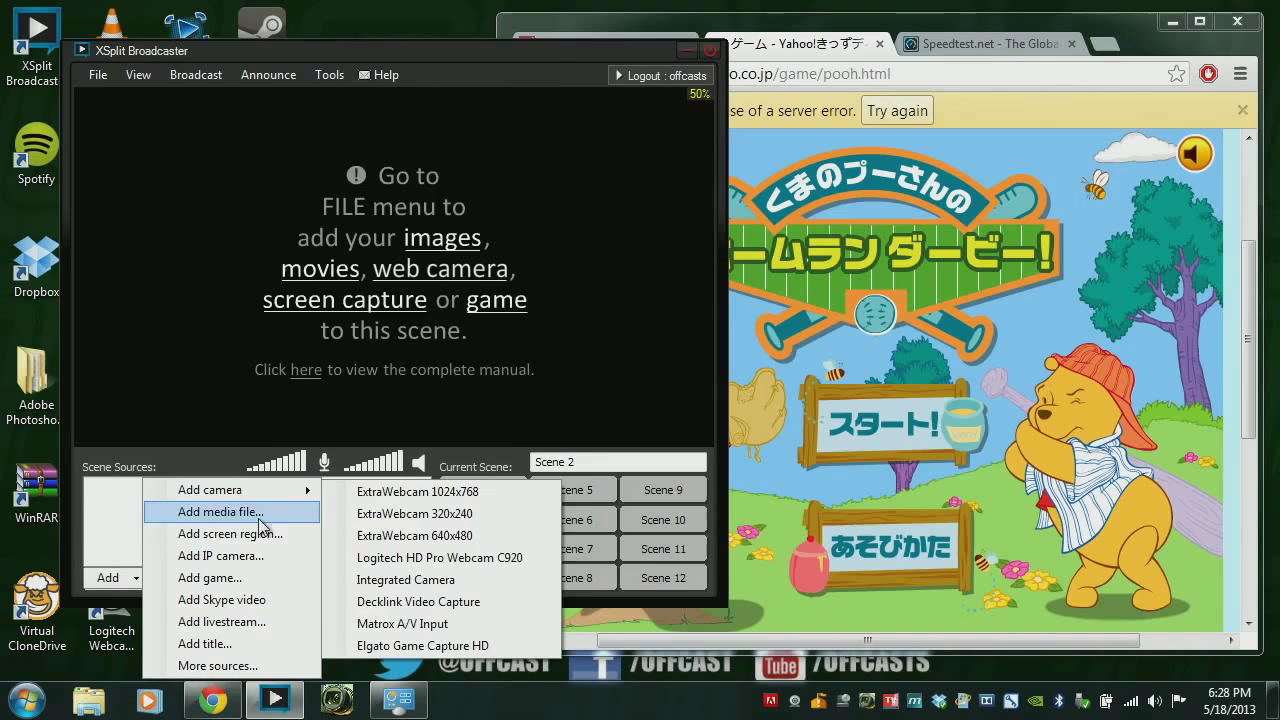
left_click(230, 533)
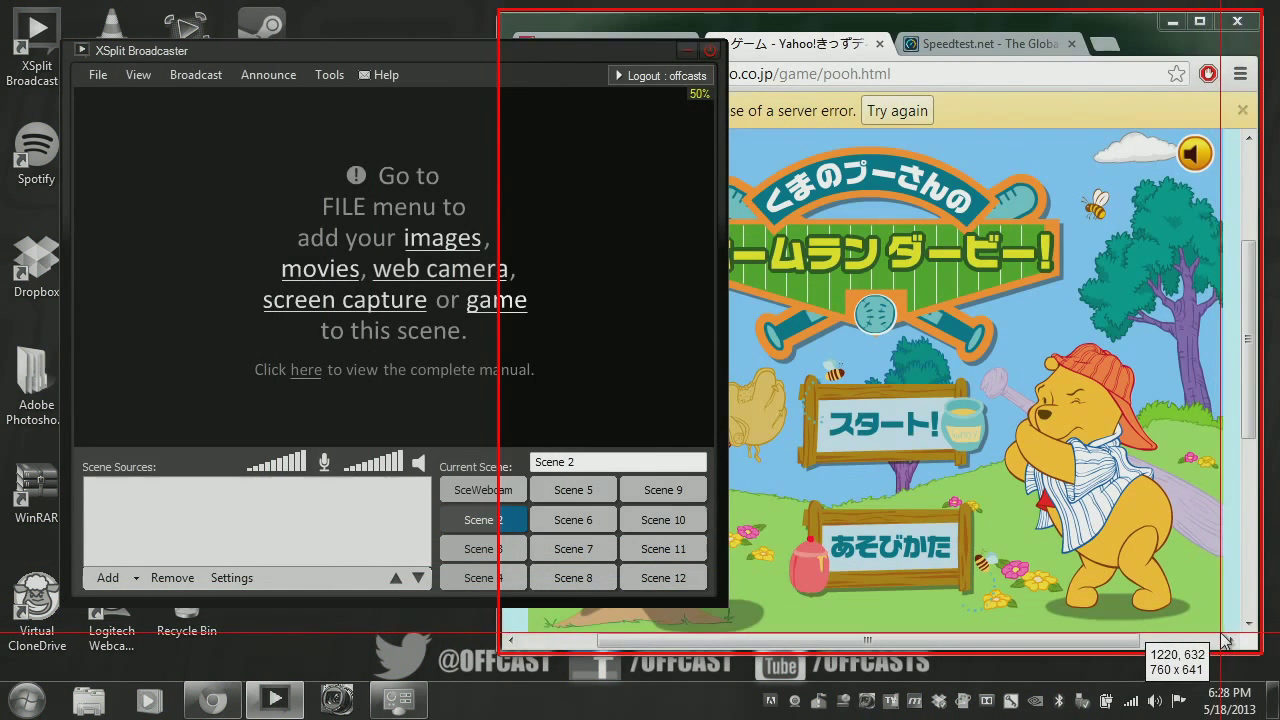
left_click_drag(1222, 636, 529, 130)
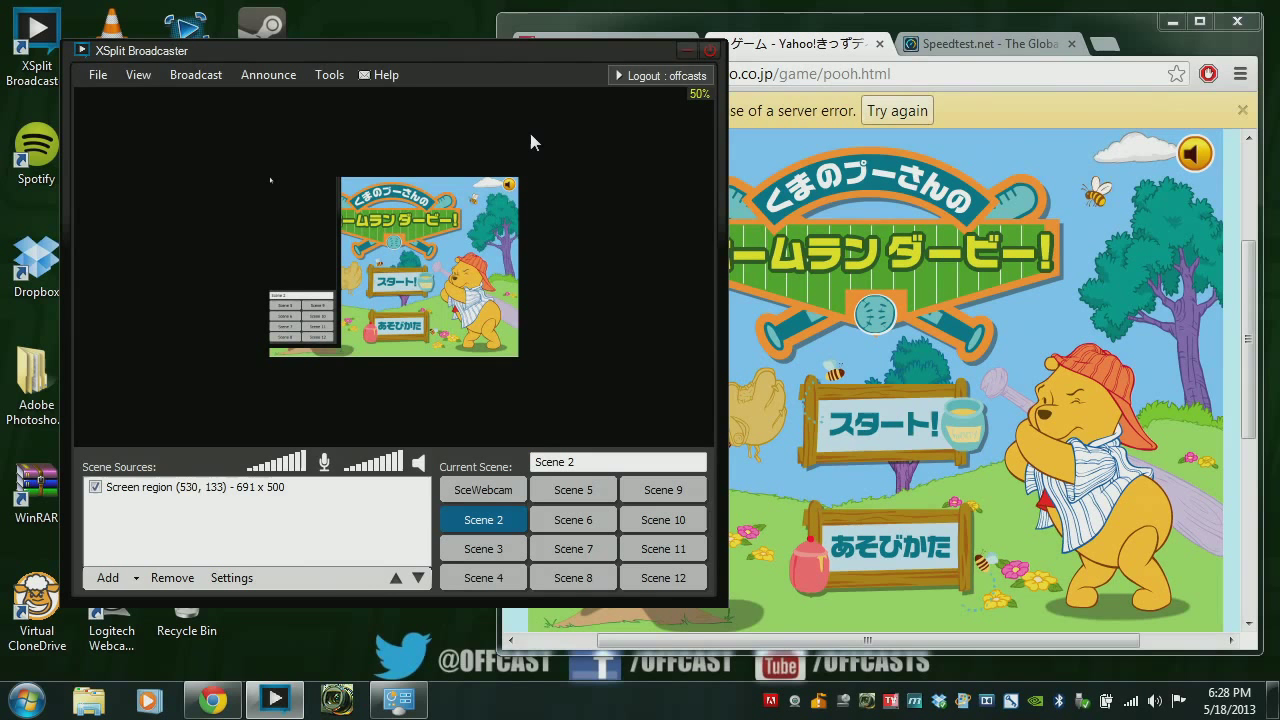
Turn on Disable Aero theme in Tools > General settings and apply it.
left_click(328, 75)
left_click(378, 138)
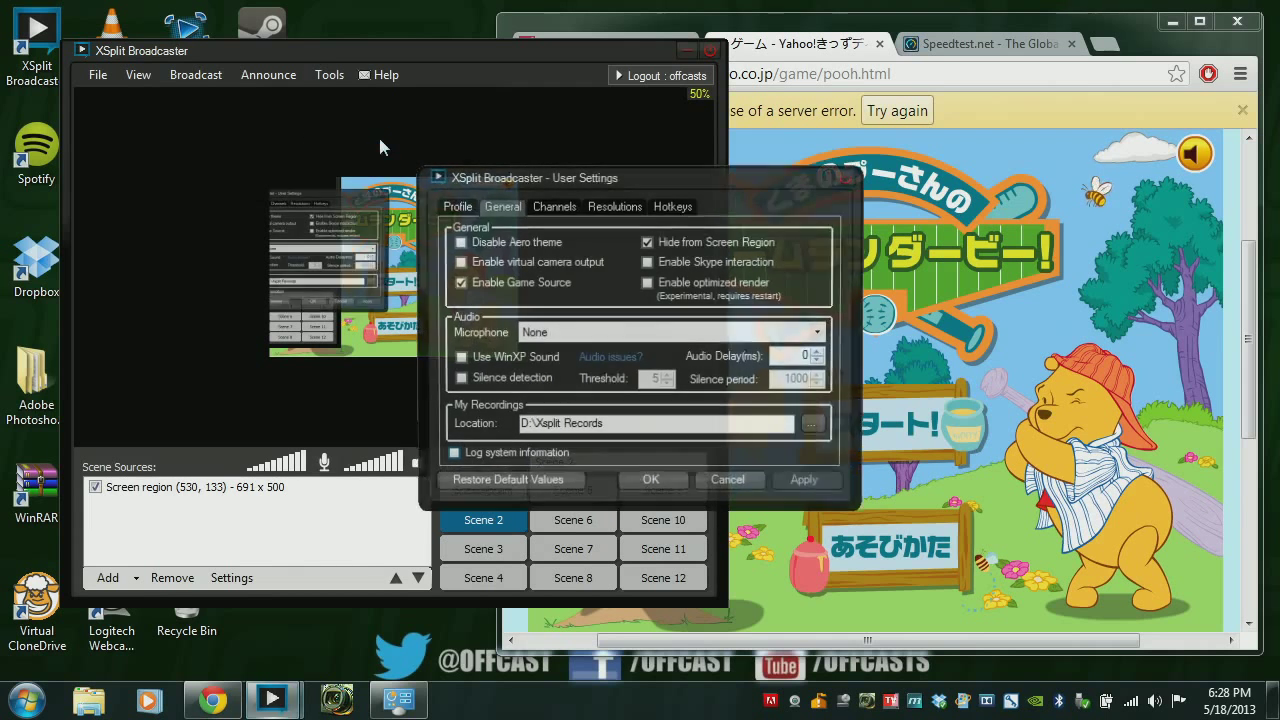
left_click(648, 243)
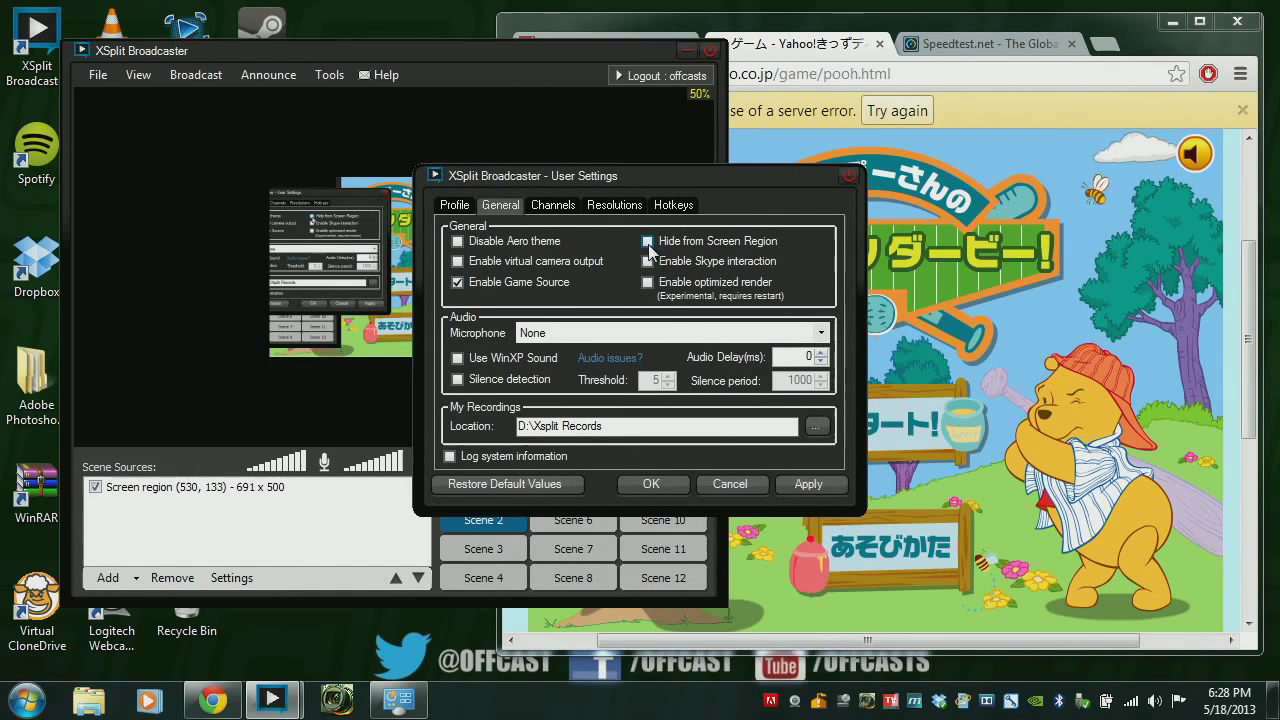
left_click(802, 483)
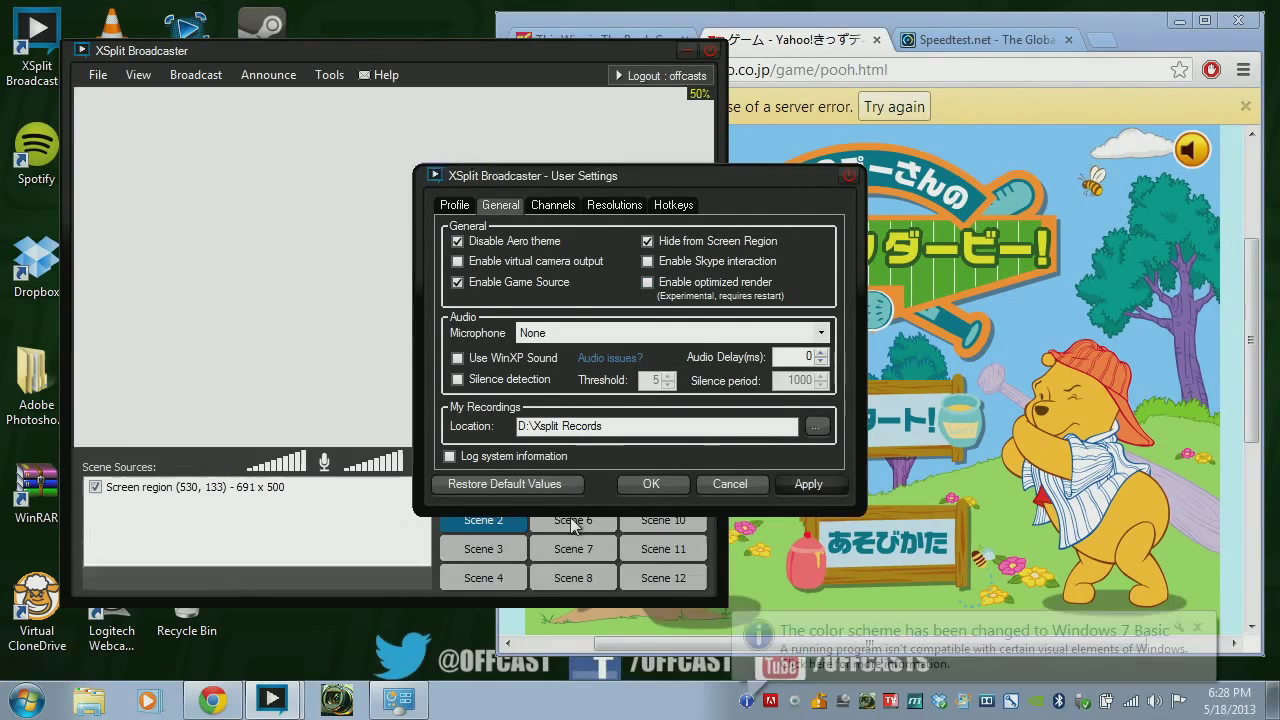
left_click(652, 486)
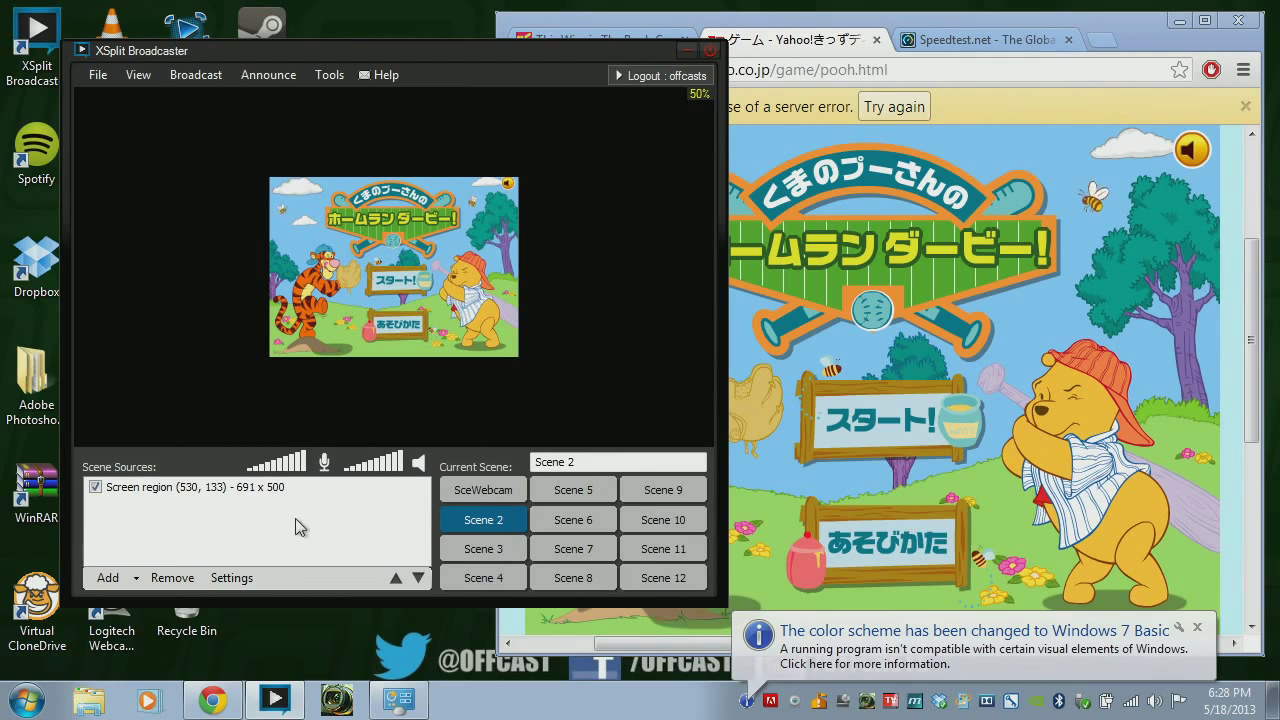
Scale the game capture up by its corners until it fills the preview's full height.
left_click(343, 324)
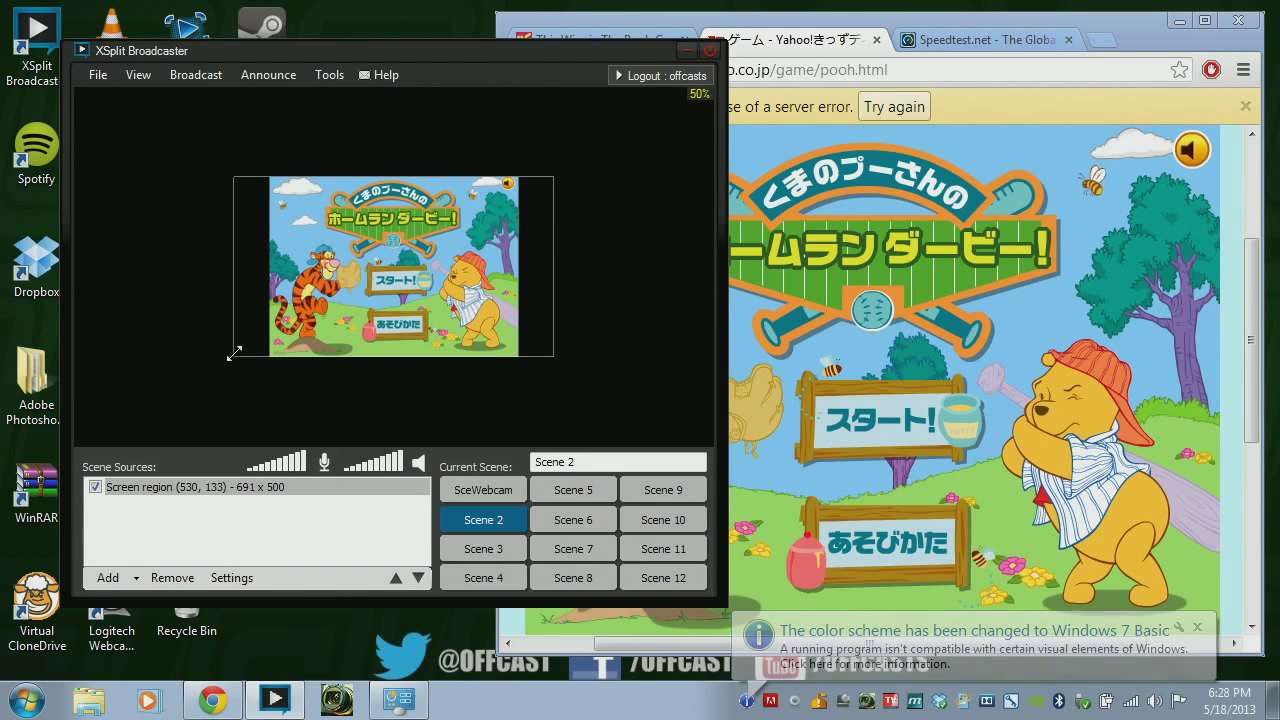
left_click_drag(234, 351, 74, 446)
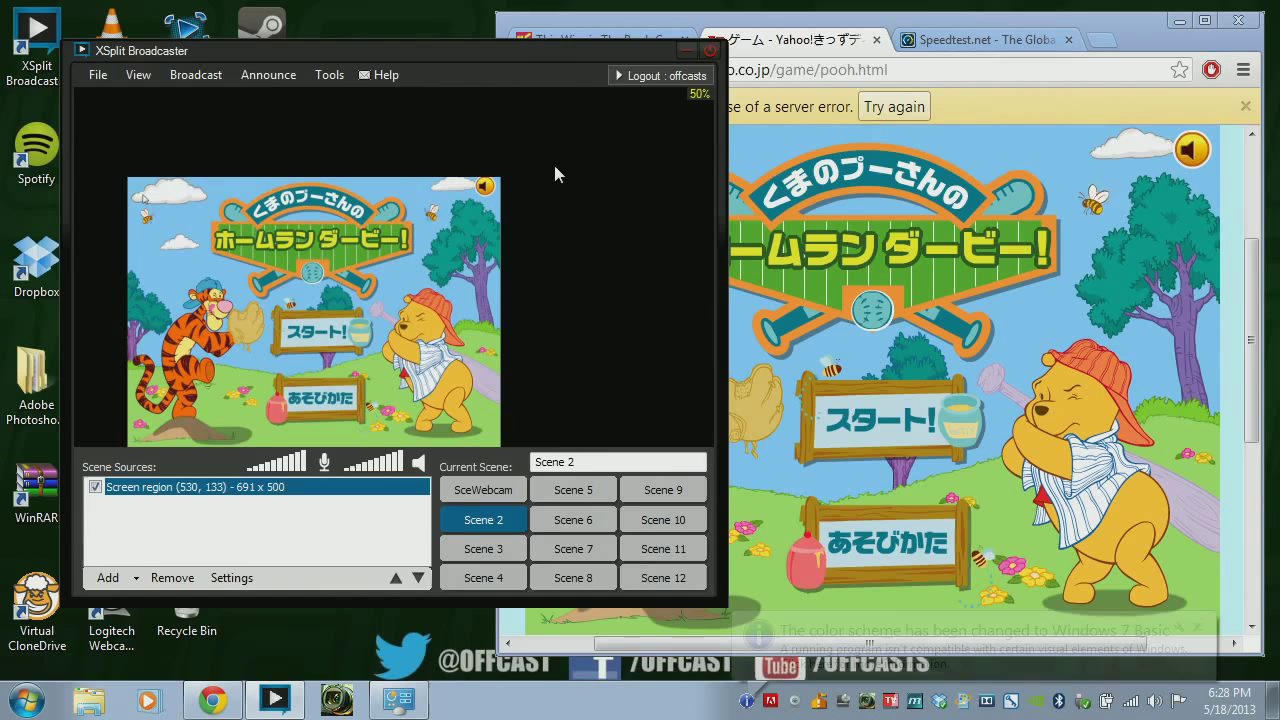
left_click_drag(547, 181, 640, 118)
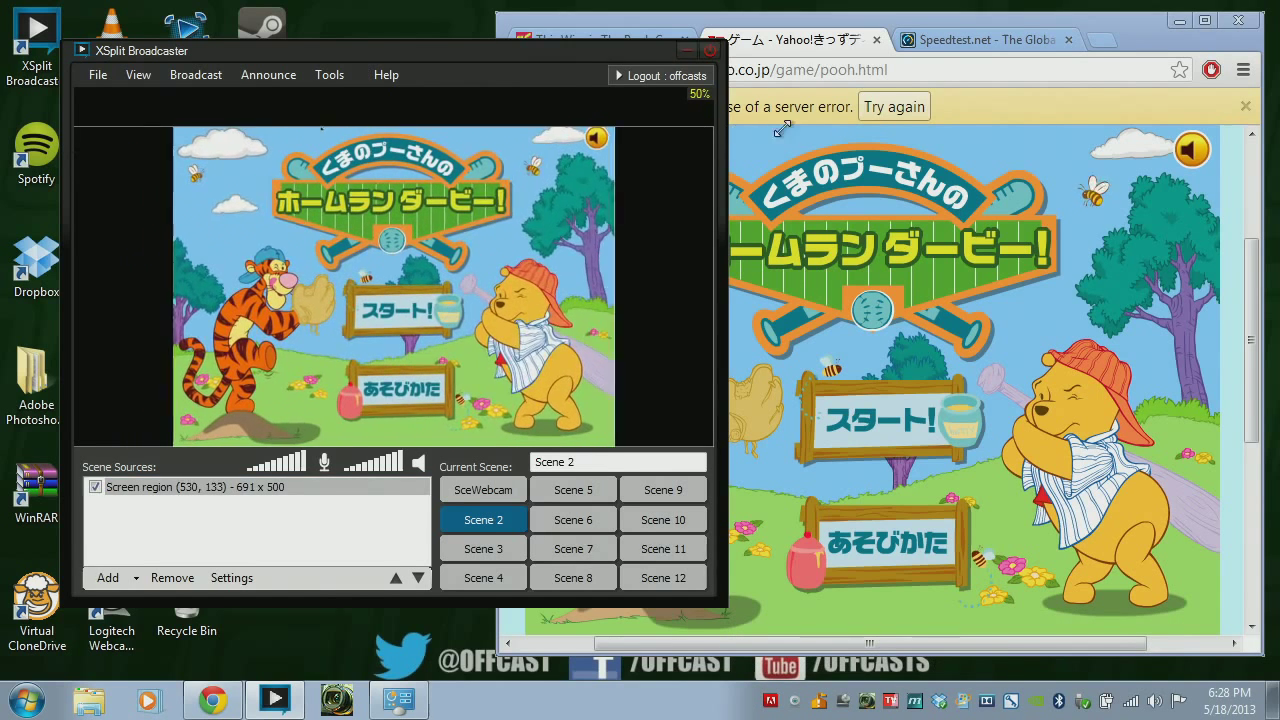
left_click(805, 122)
left_click(349, 223)
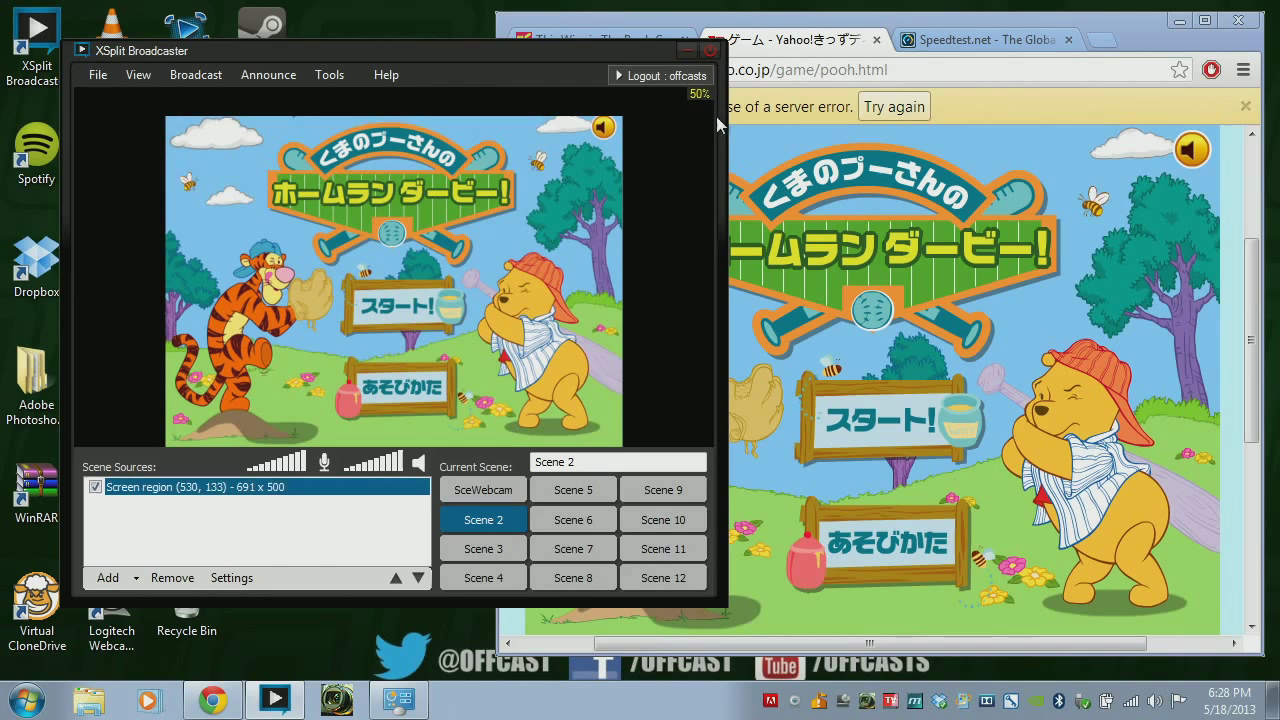
left_click_drag(708, 120, 743, 62)
left_click(668, 153)
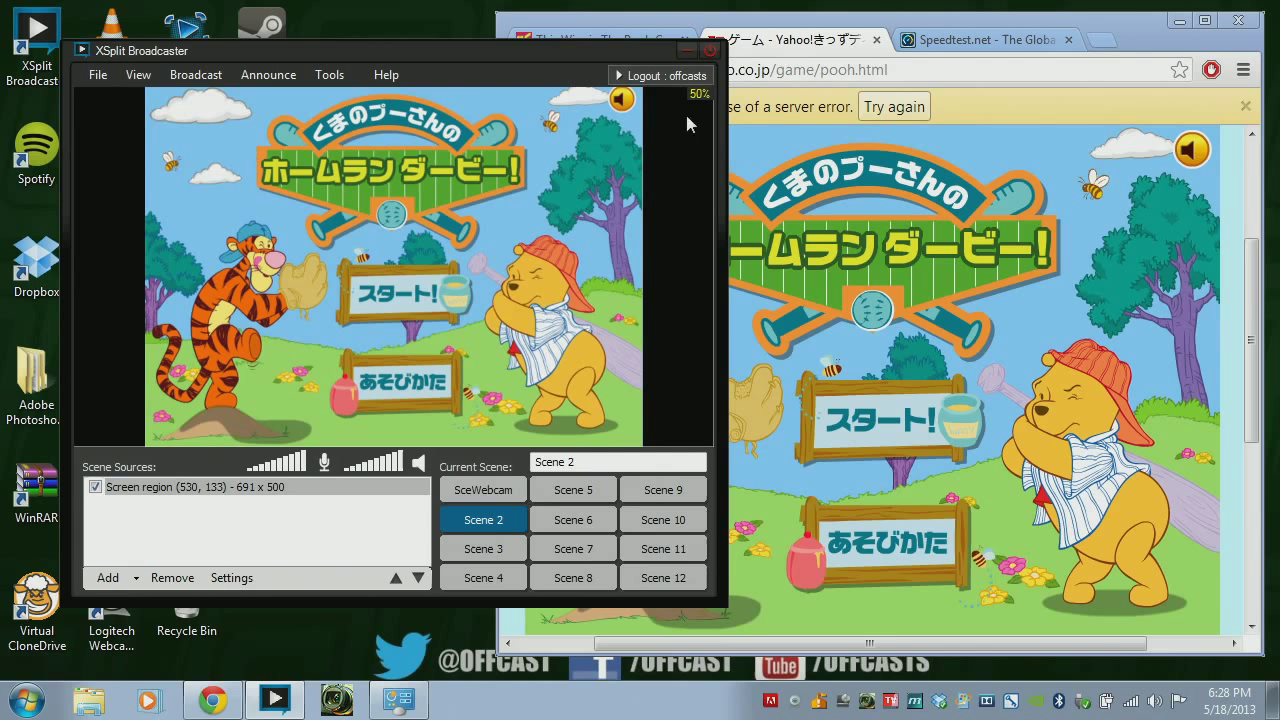
Keep the game capture's aspect ratio in its Layout settings and shift it against the left edge.
left_click(300, 375)
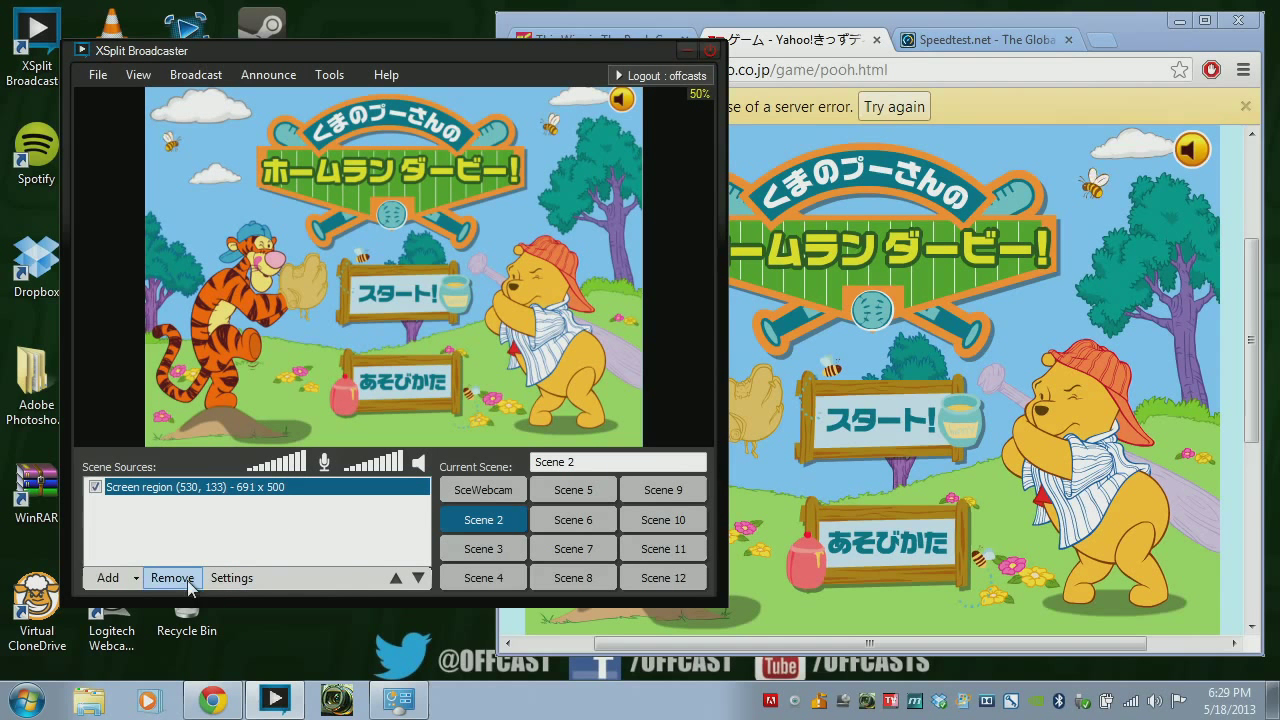
left_click(228, 578)
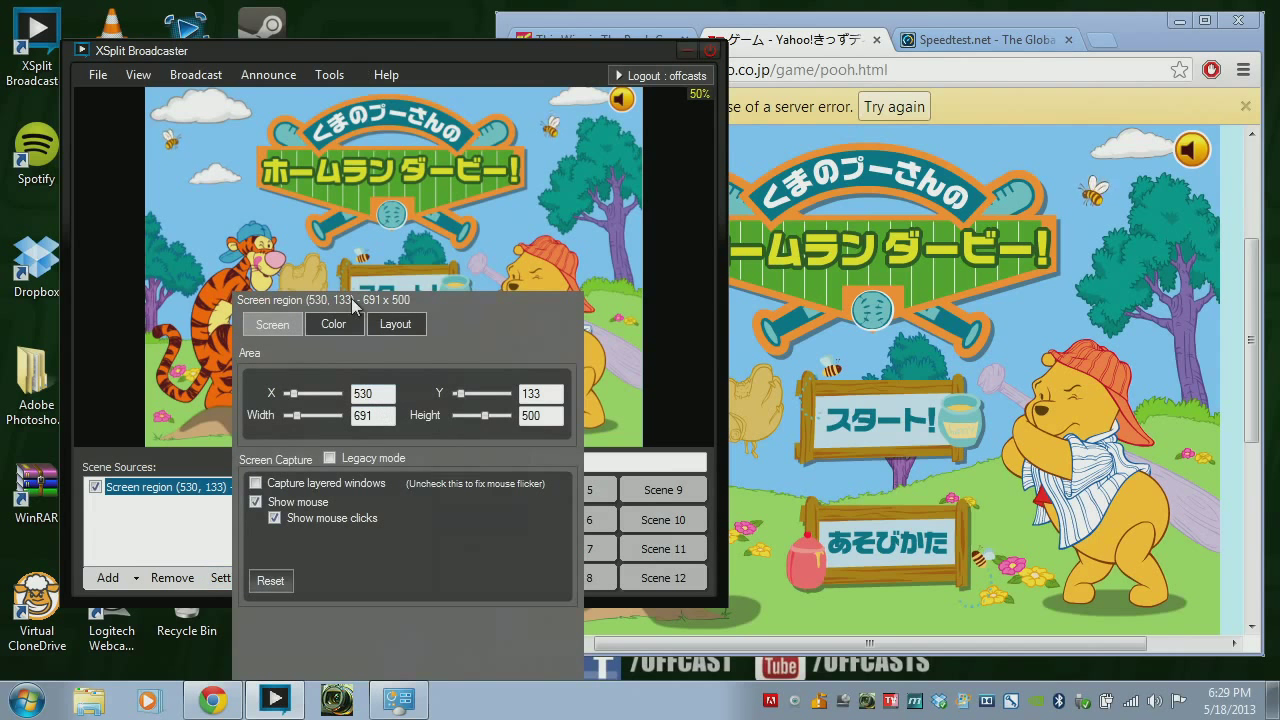
left_click(393, 325)
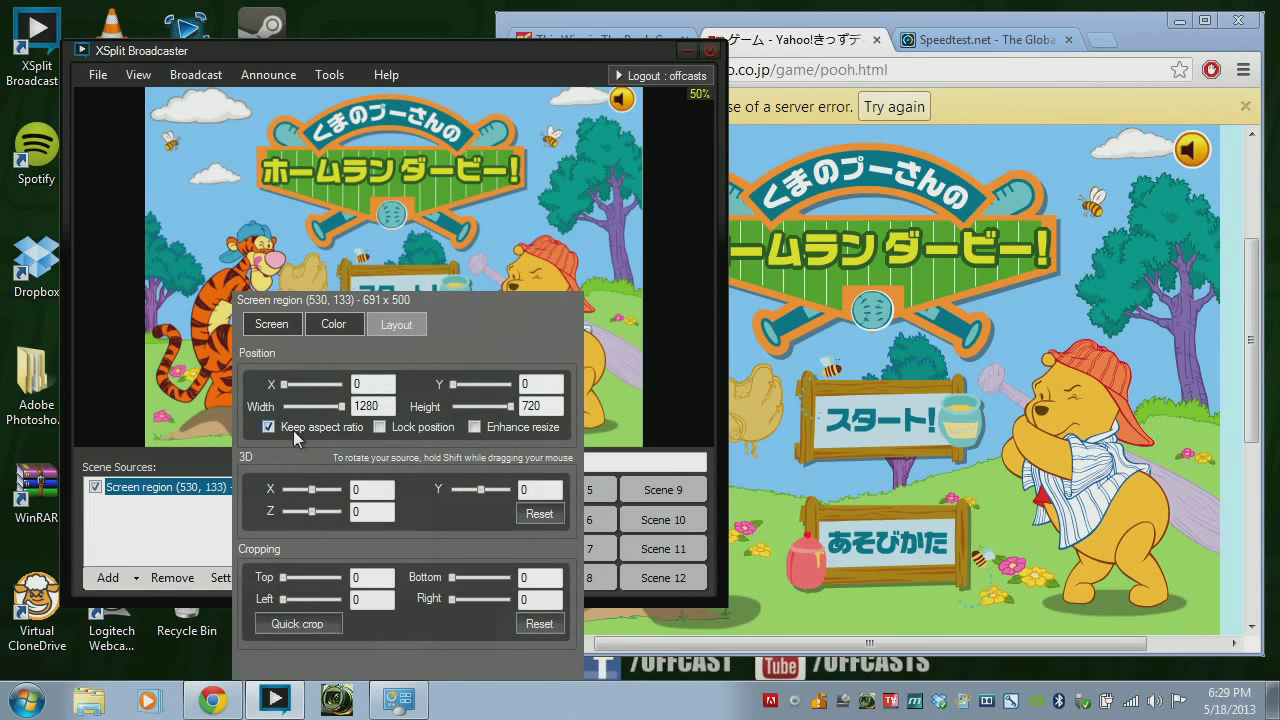
left_click(288, 430)
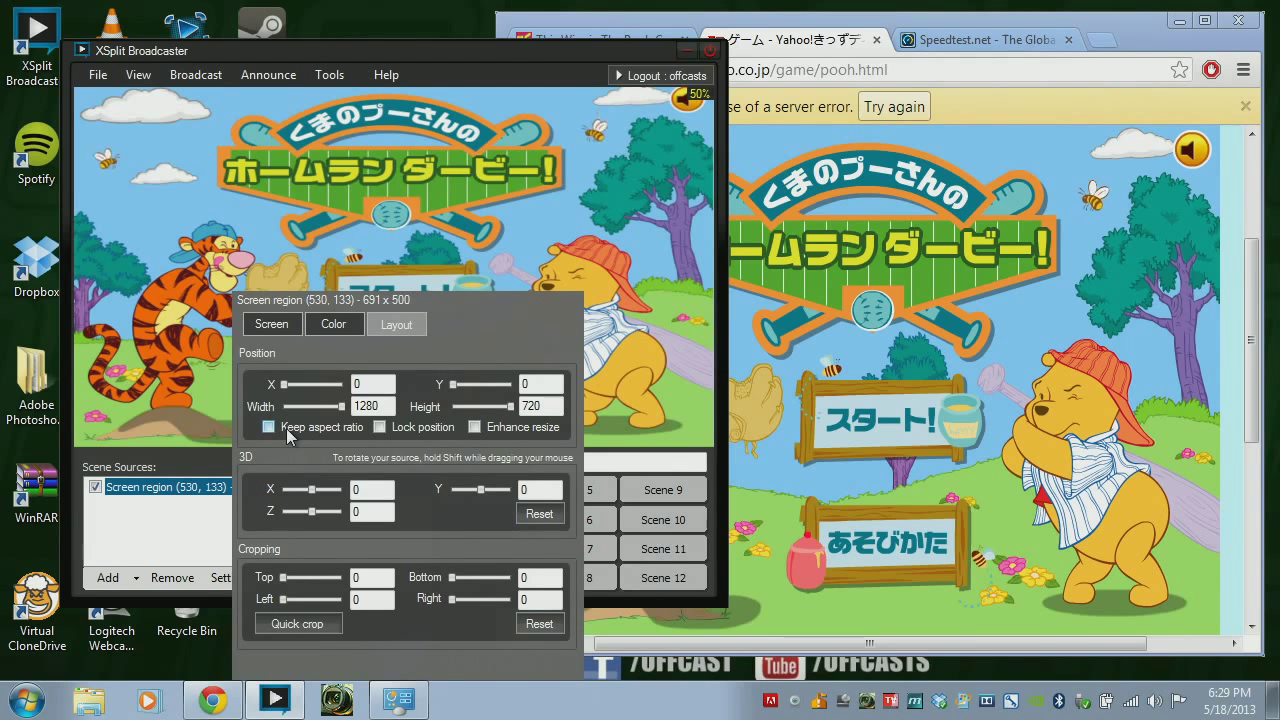
left_click(288, 430)
left_click(717, 334)
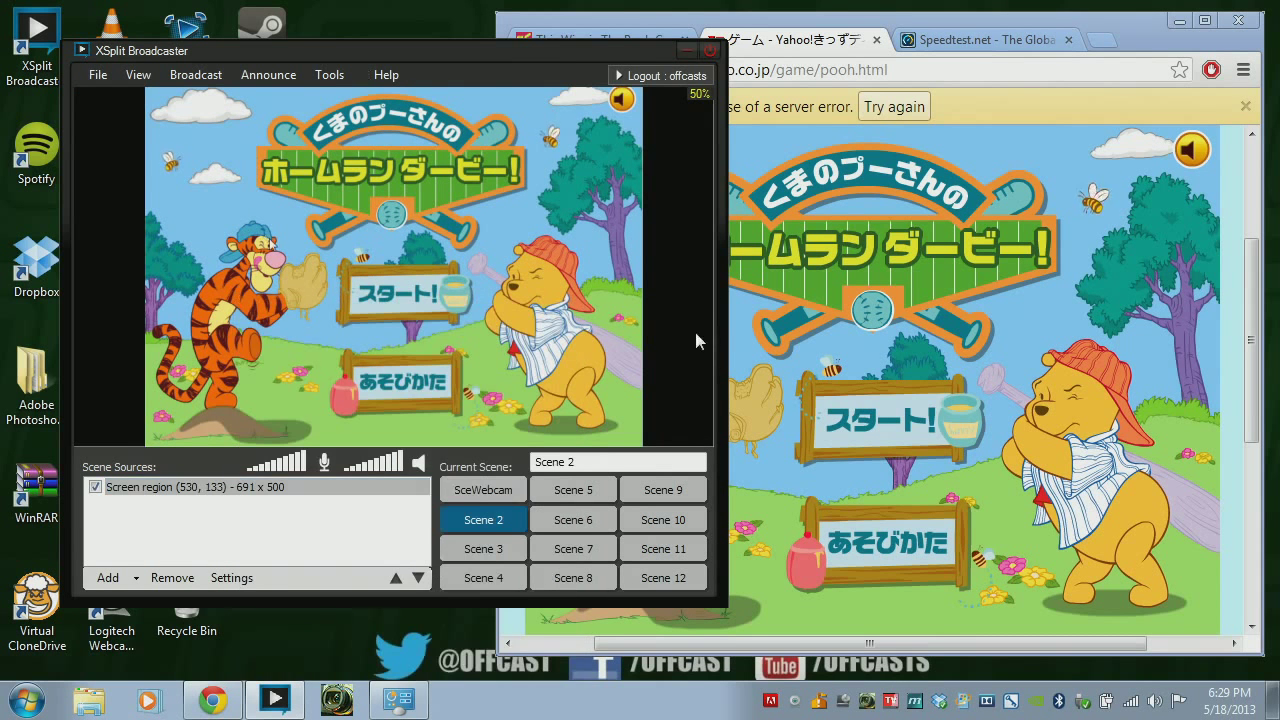
left_click_drag(706, 297, 554, 307)
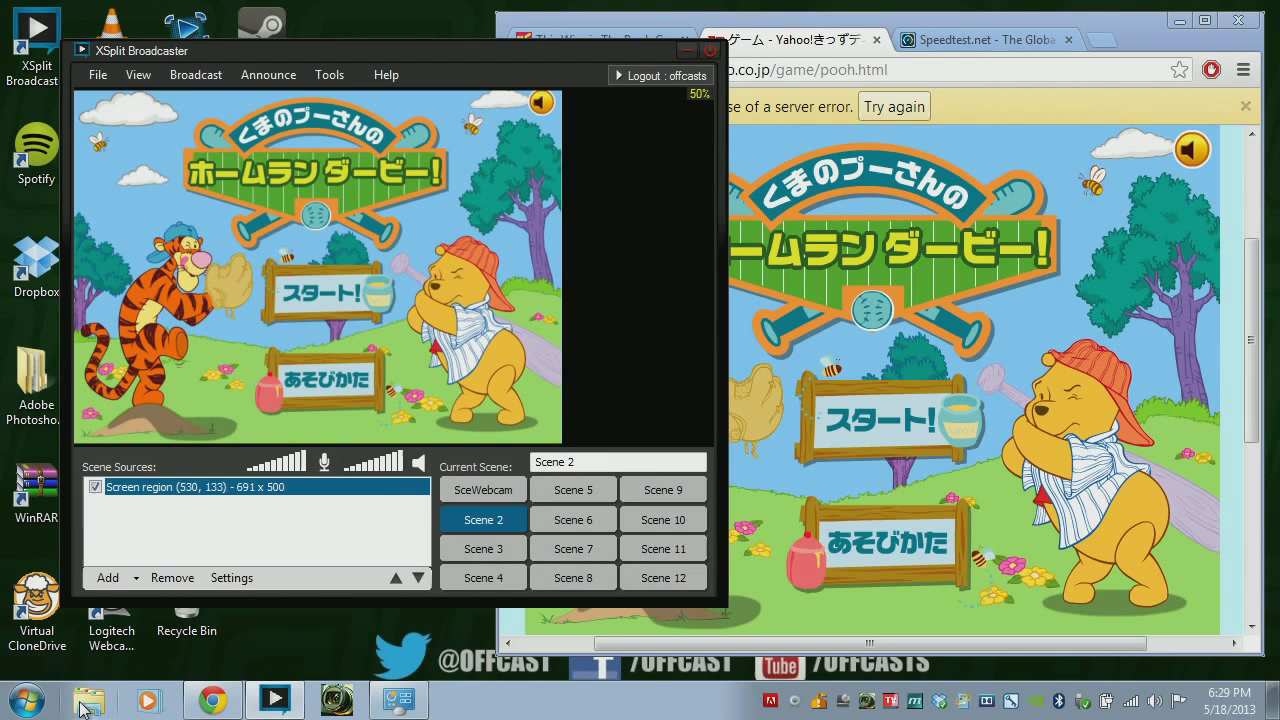
Open a file browser and look through the images in the Downloads folder.
left_click(86, 705)
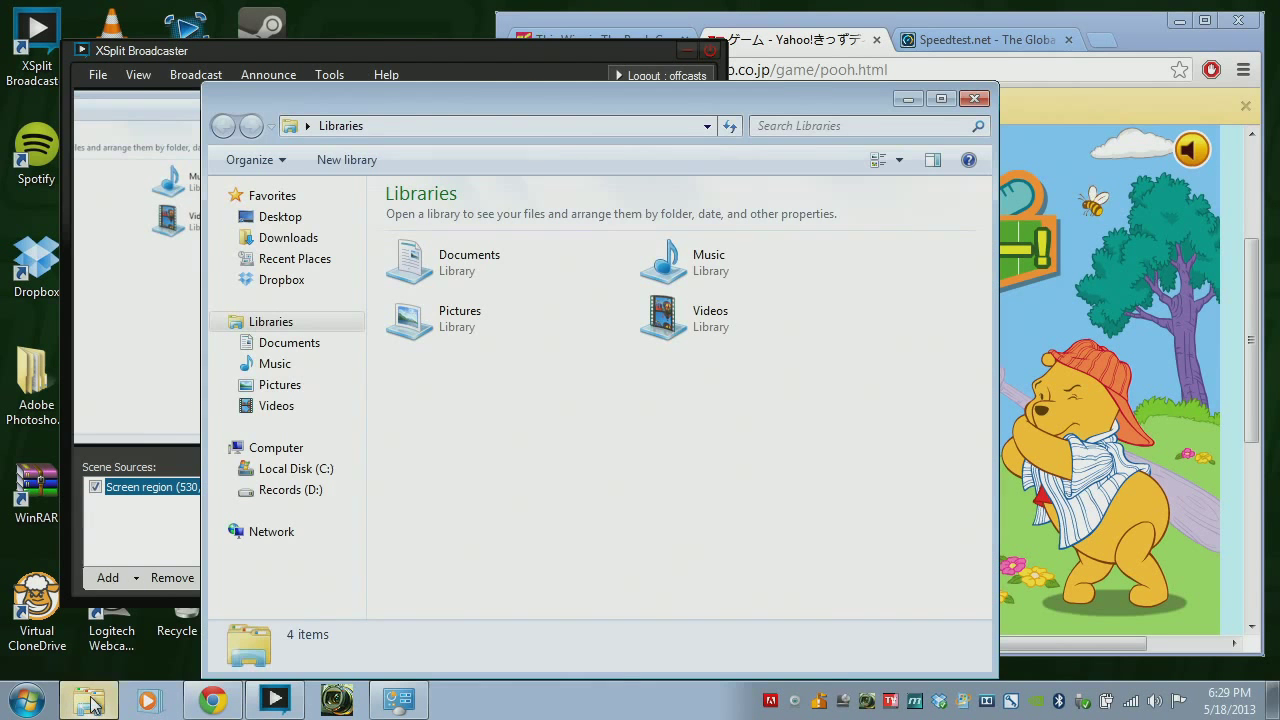
left_click(300, 240)
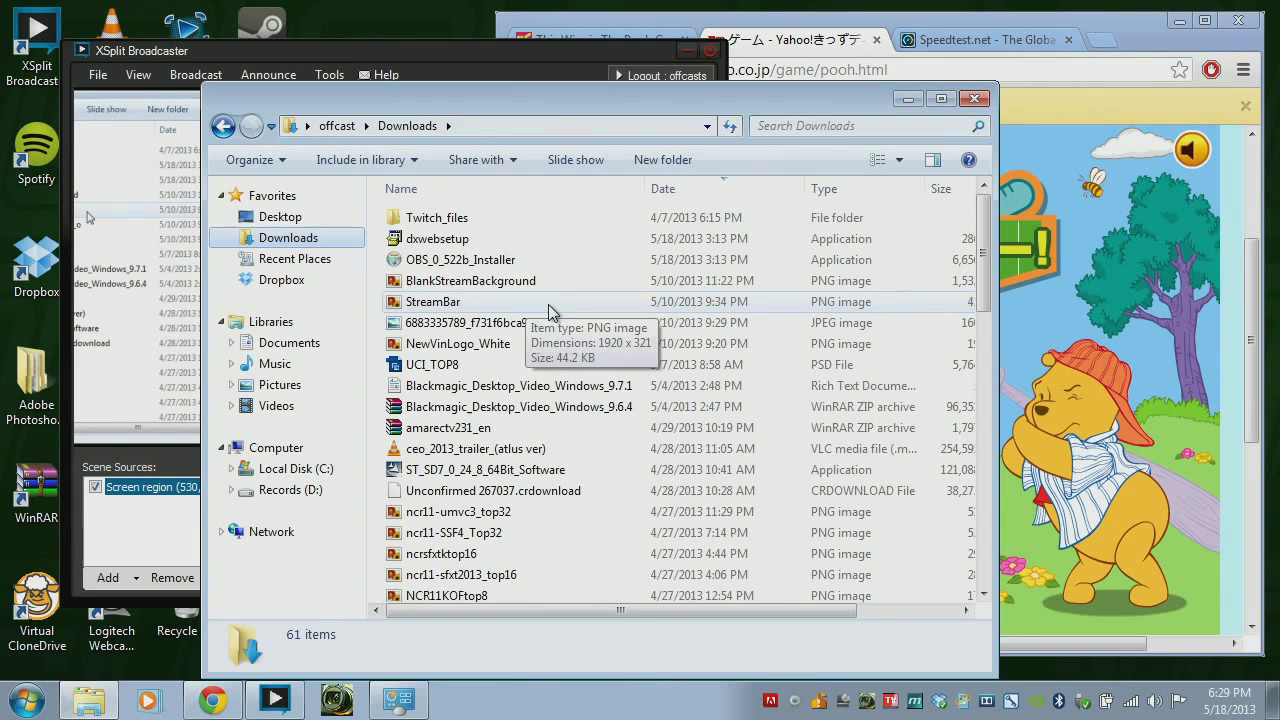
left_click(465, 304)
left_click(468, 347)
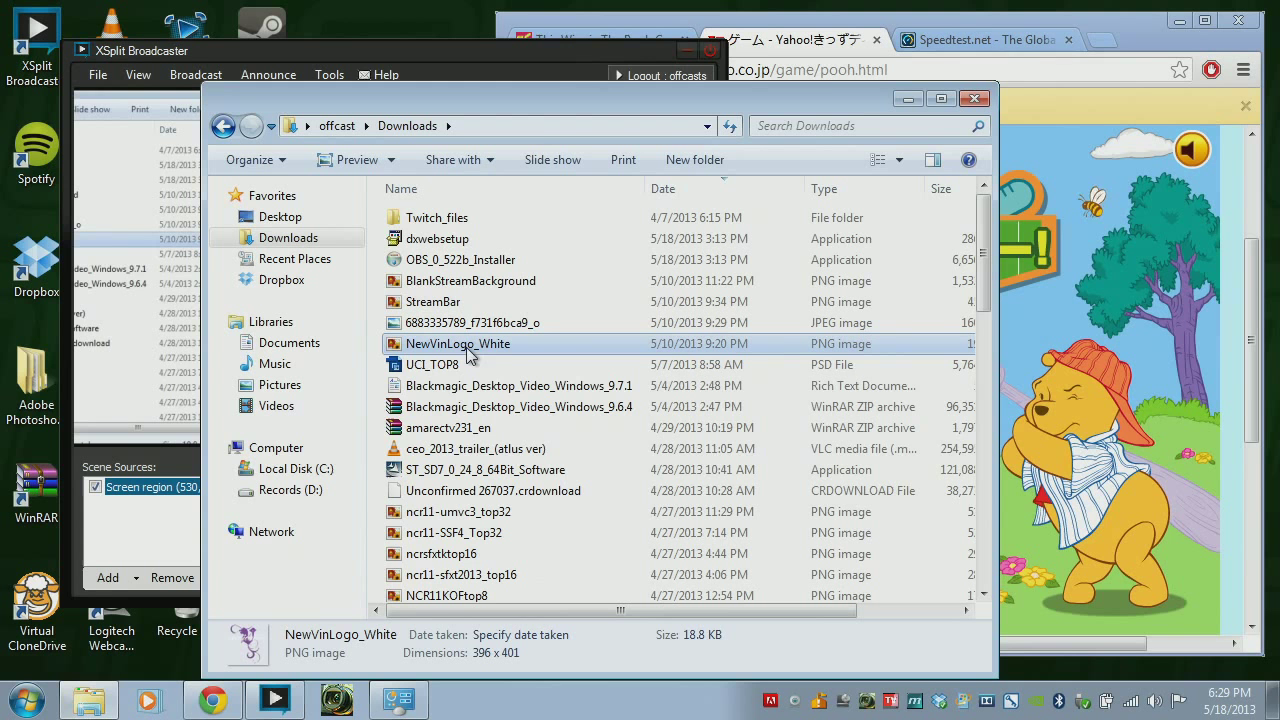
left_click(466, 553)
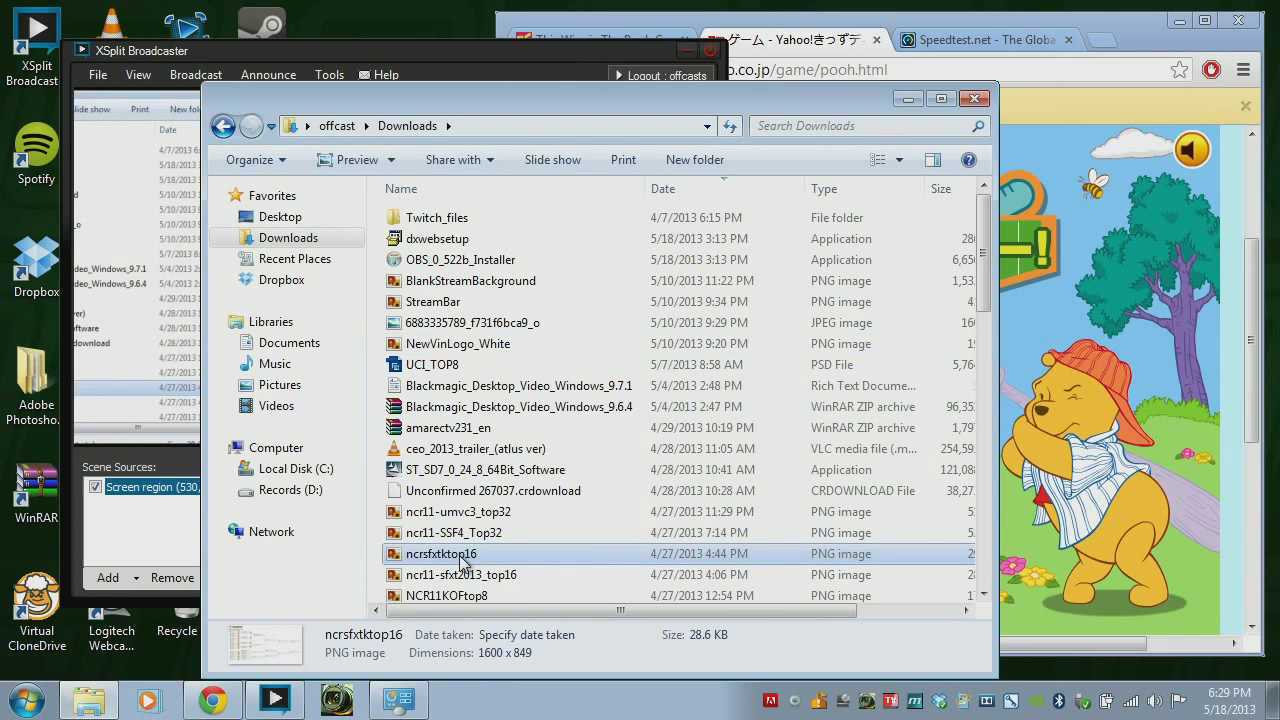
left_click(467, 576)
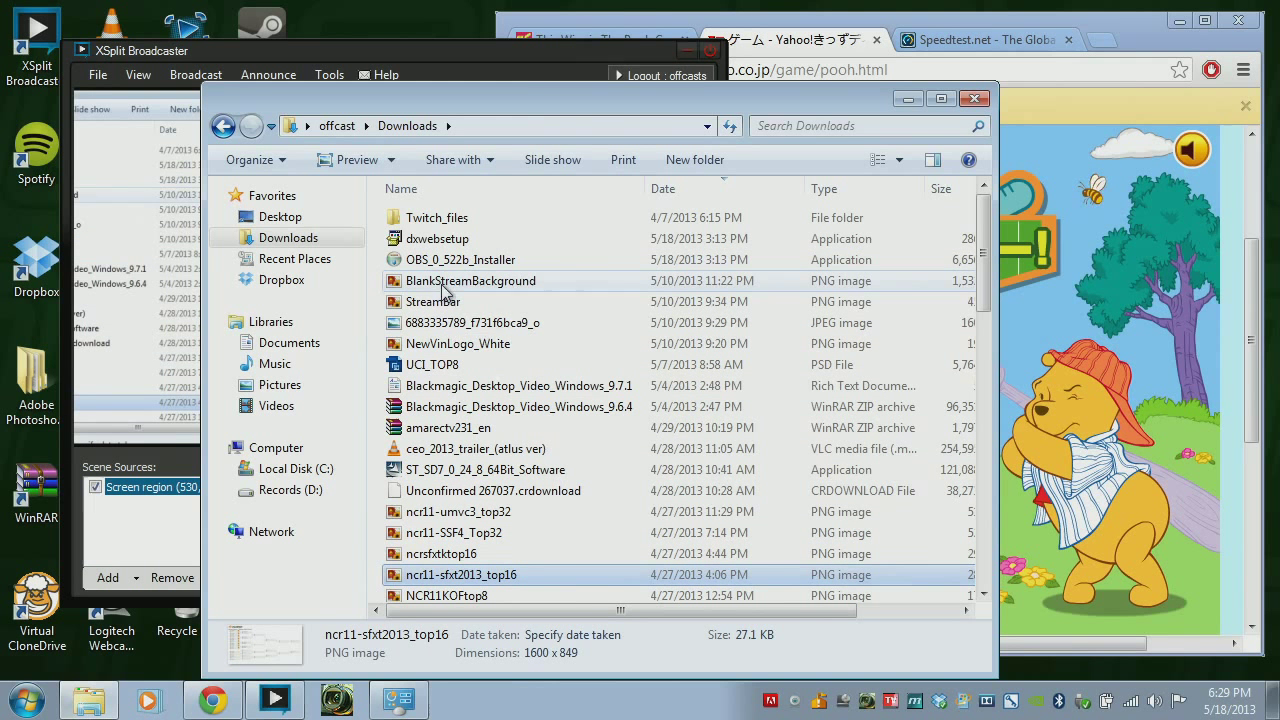
Drag UCI_STANDBY.png from Dropbox > Public onto the XSplit Scene 2 preview.
left_click(292, 278)
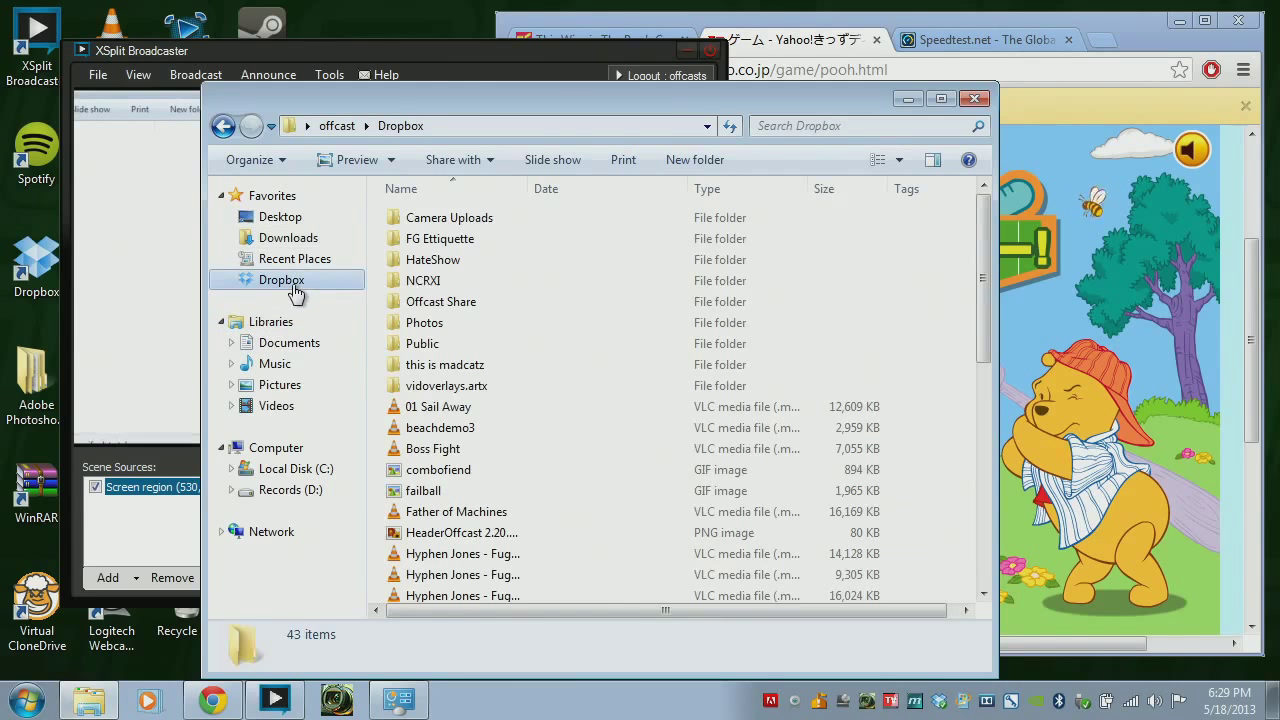
double_click(426, 343)
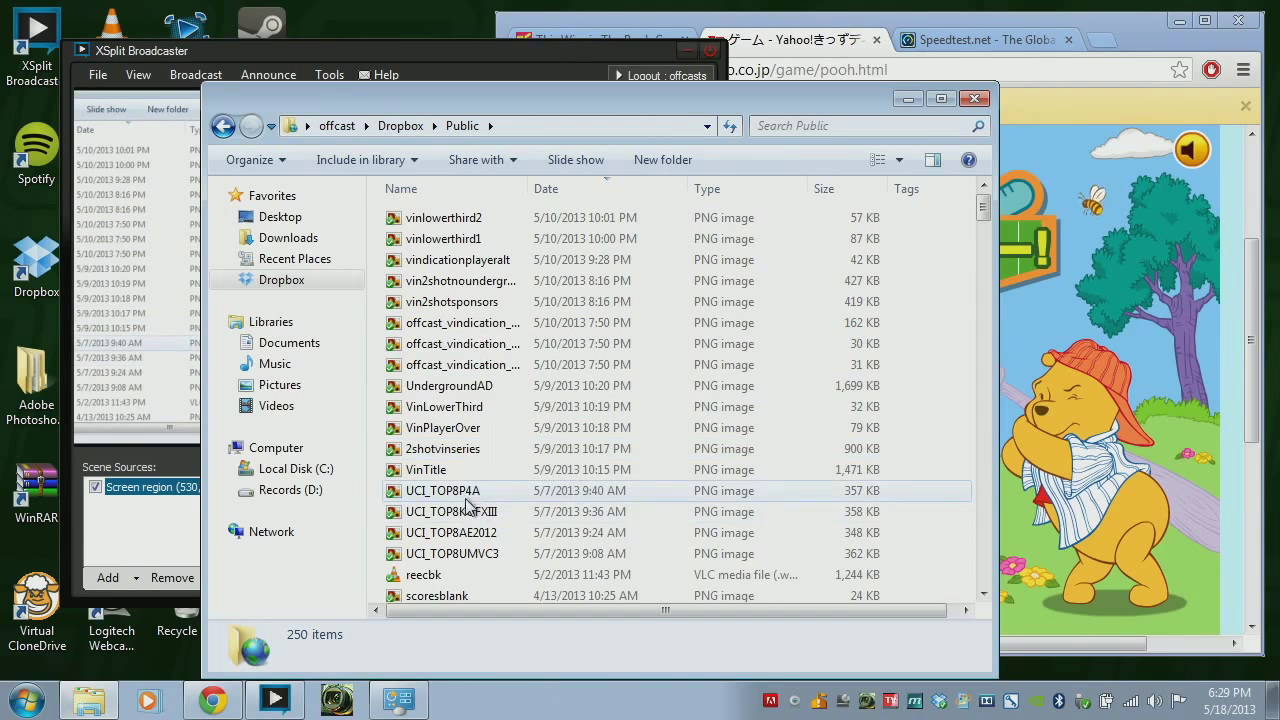
left_click(473, 562)
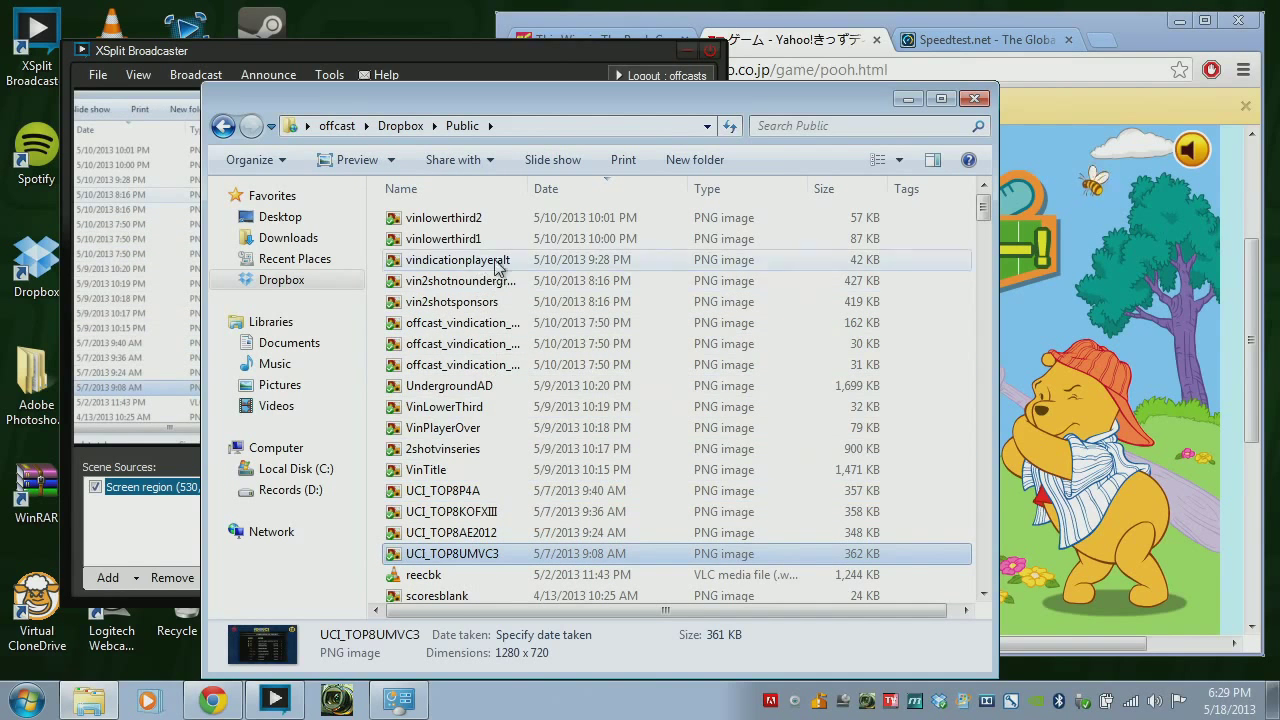
scroll(535, 393, "down", 9)
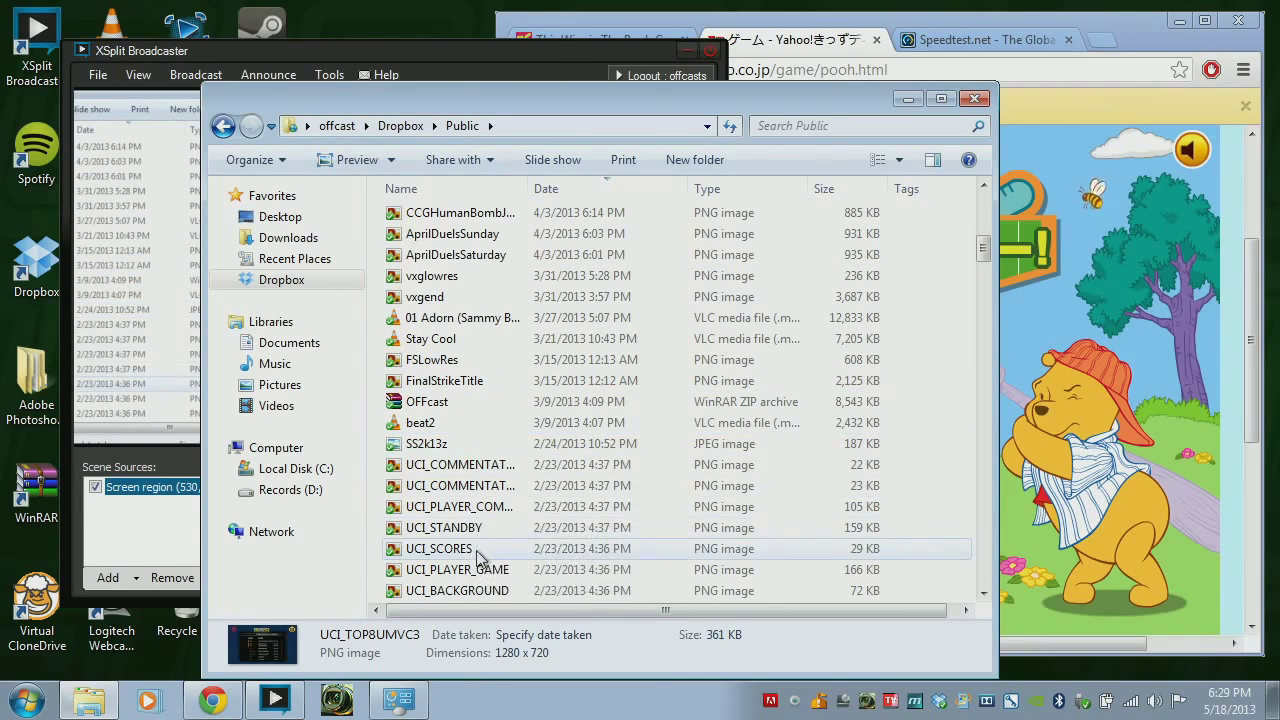
left_click_drag(474, 540, 176, 396)
Stretch the UCI_STANDBY image to fill the whole Scene 2 preview.
left_click(177, 562)
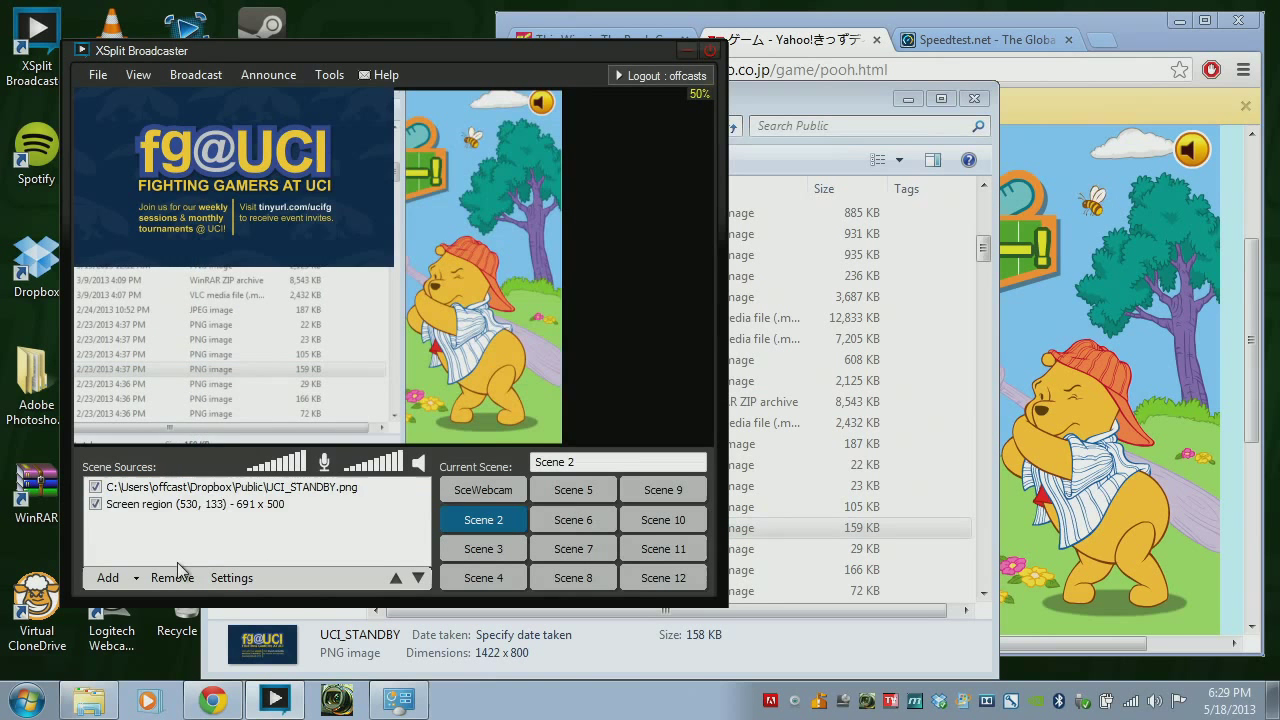
left_click(231, 262)
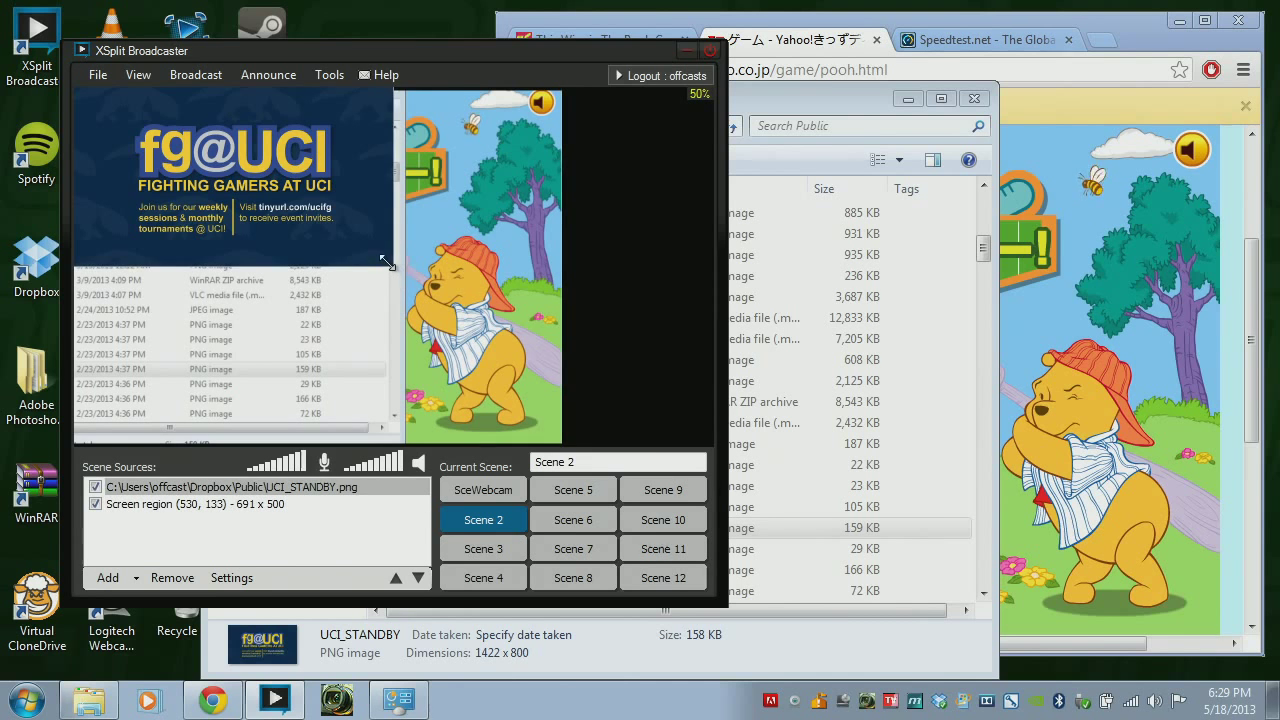
left_click_drag(387, 262, 711, 445)
Move UCI_STANDBY.png below the screen region in Scene Sources and close Explorer.
left_click(227, 488)
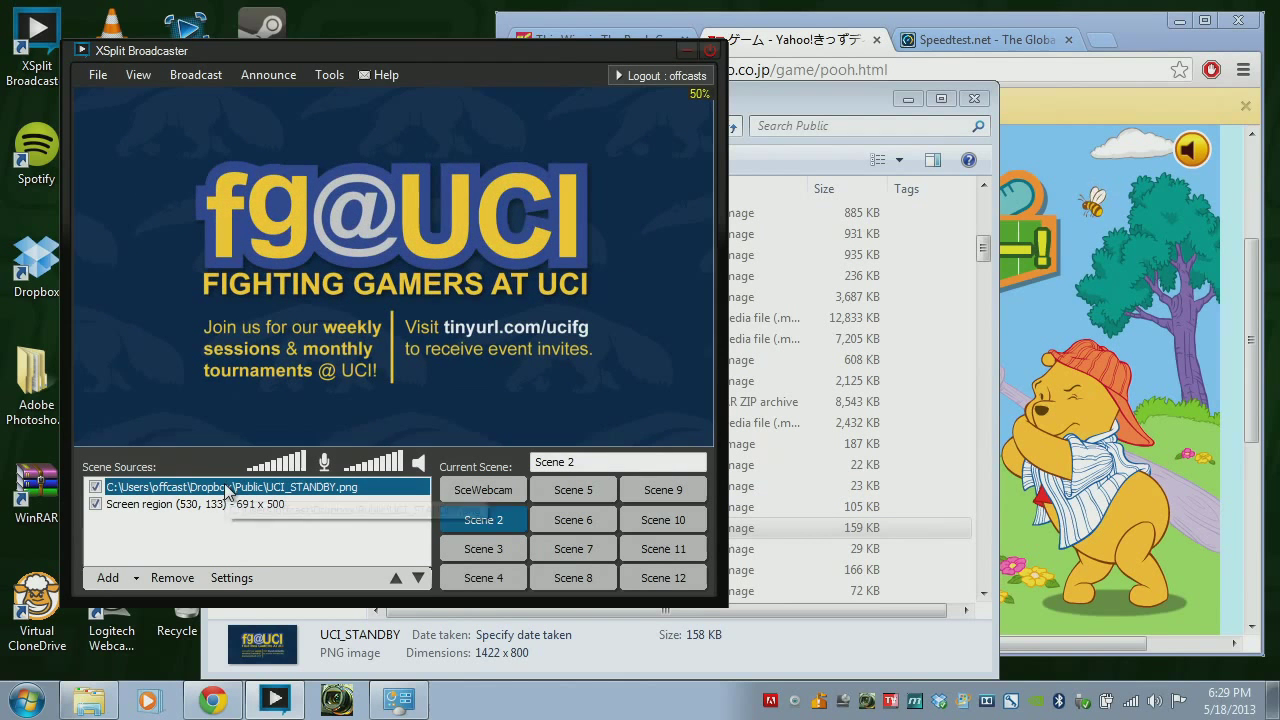
left_click_drag(227, 488, 227, 530)
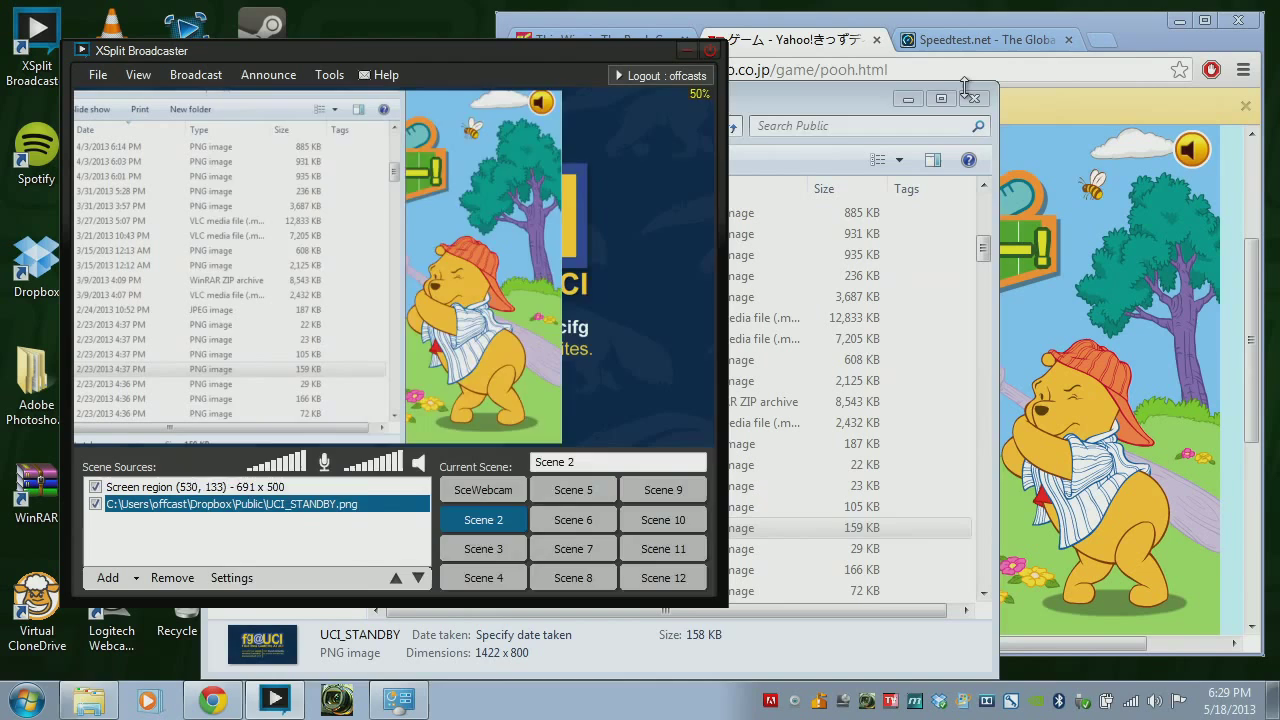
left_click(975, 122)
left_click(973, 100)
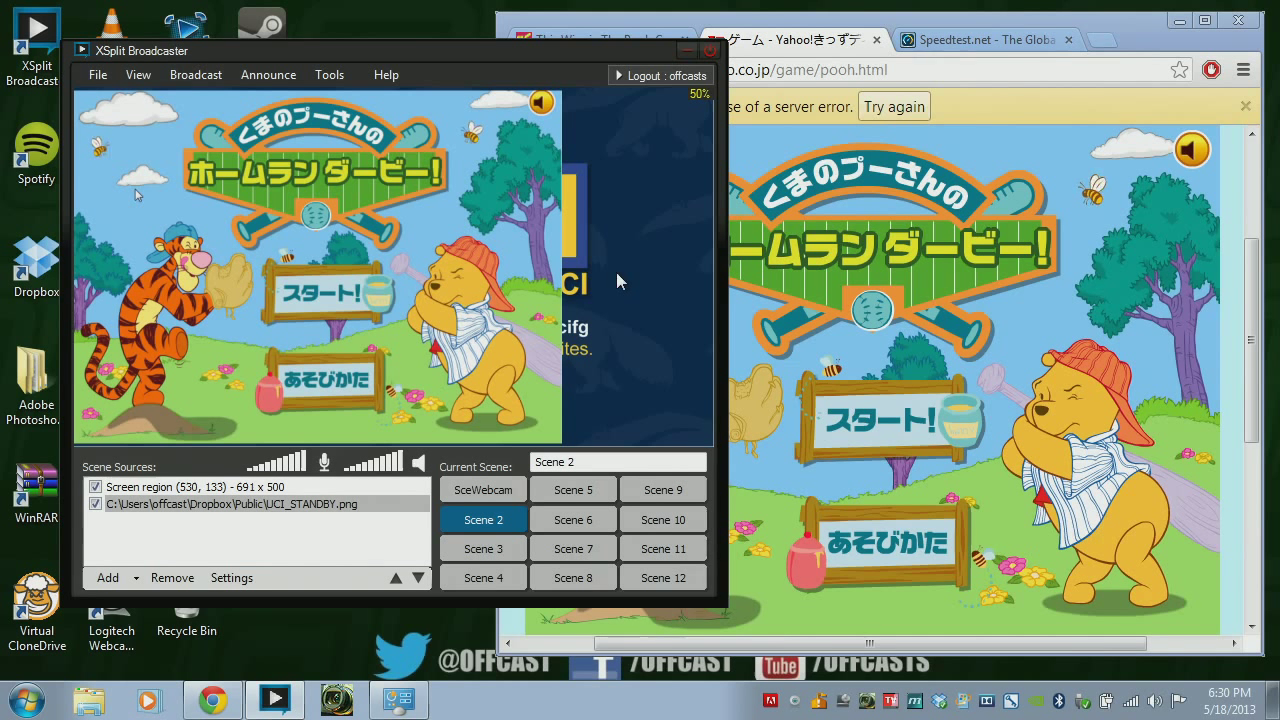
Switch back and forth between the SceWebcam scene and Scene 2.
left_click(380, 504)
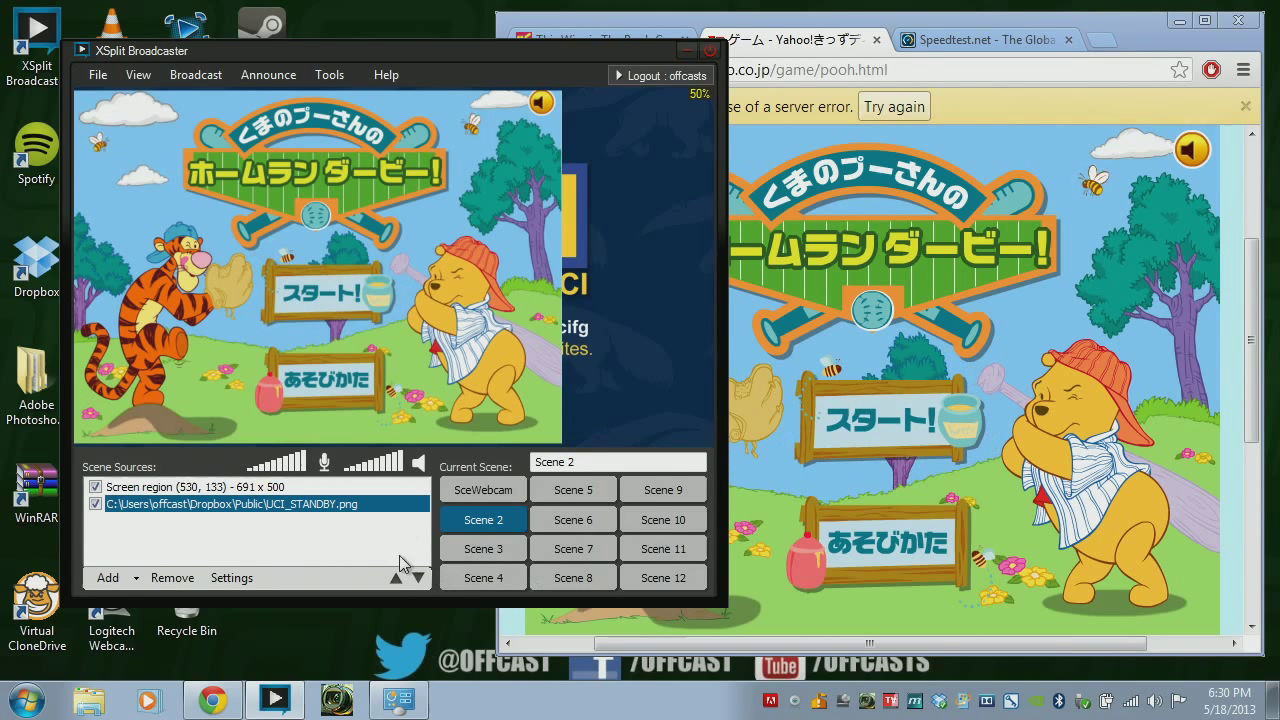
left_click(449, 492)
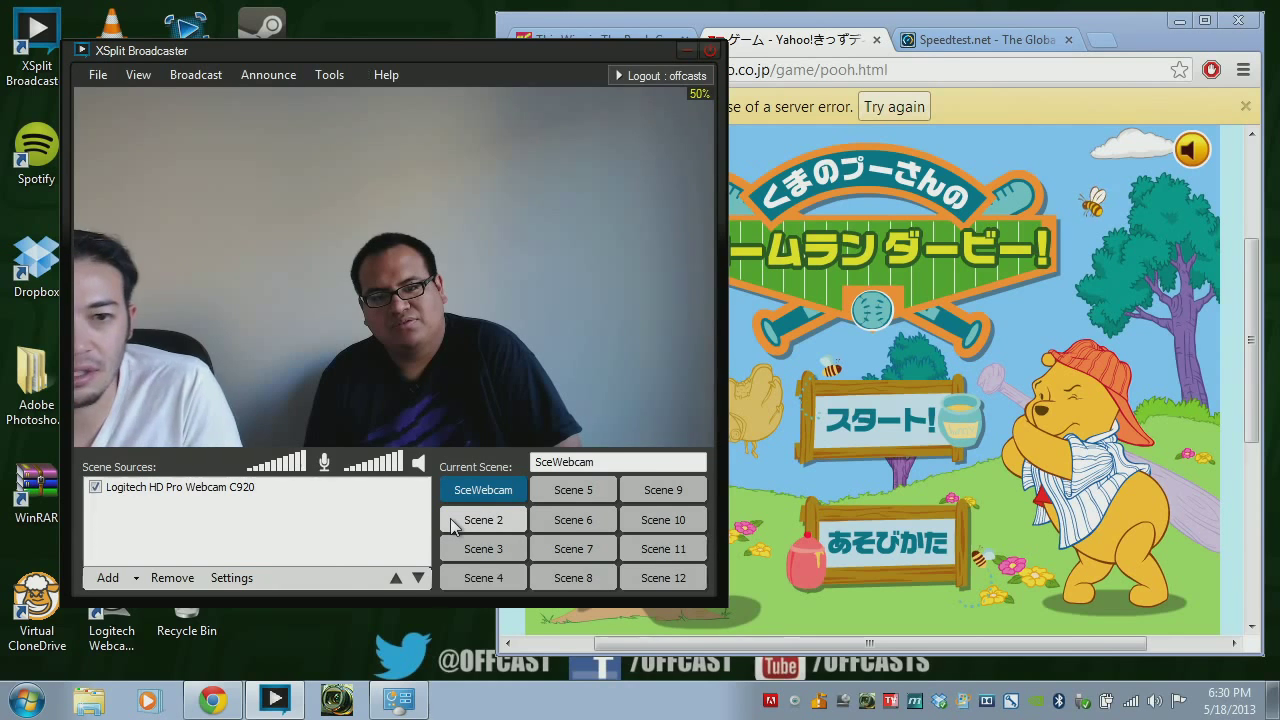
left_click(455, 522)
left_click(466, 492)
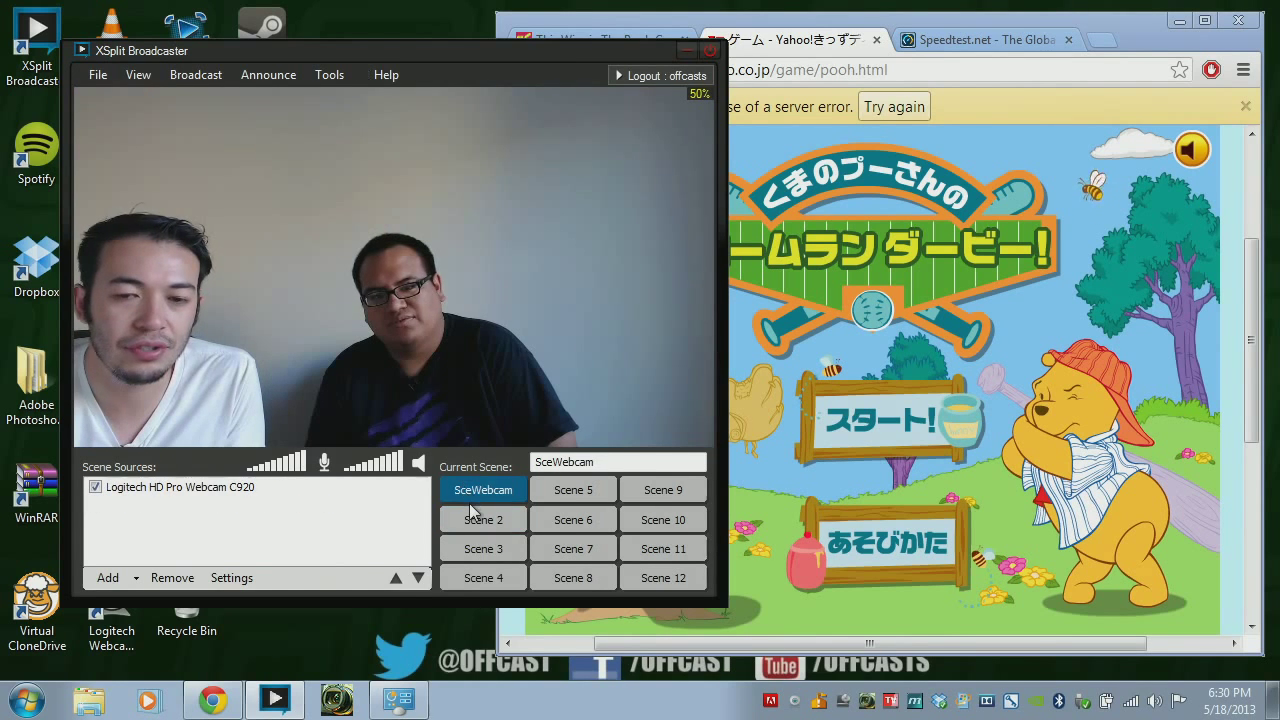
left_click(479, 518)
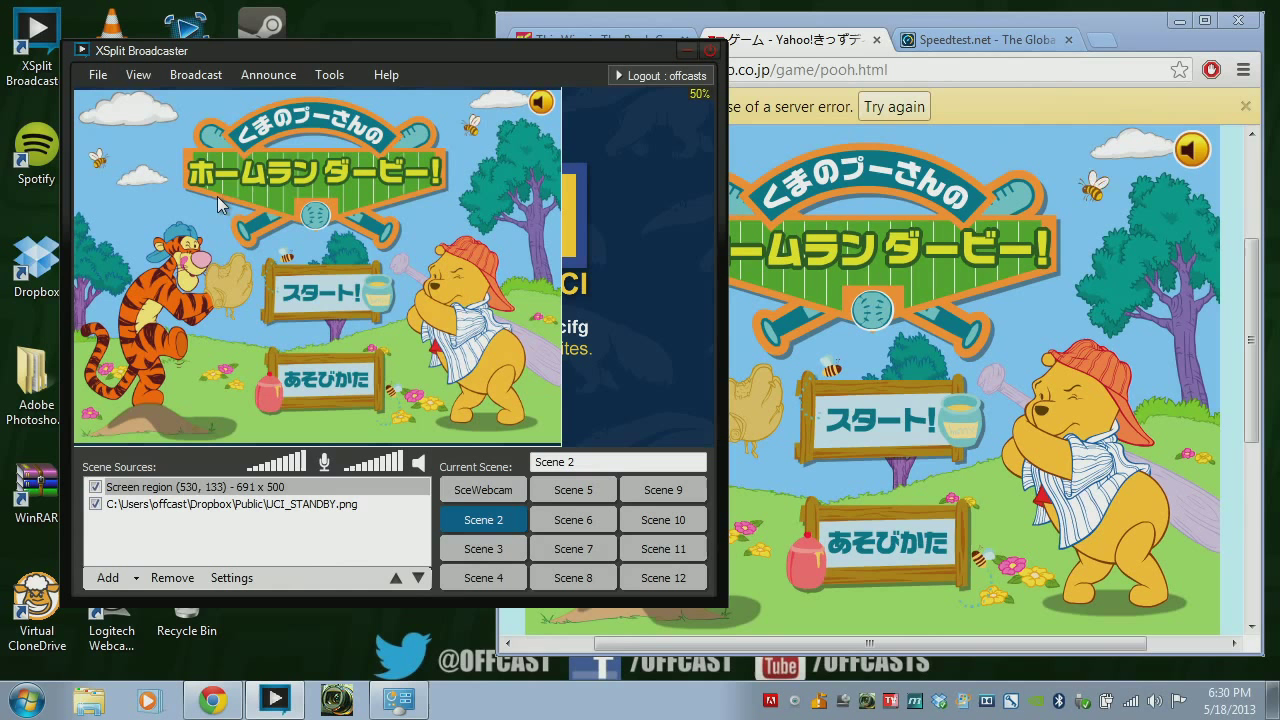
Set the scene transition to Wave and test it by toggling SceWebcam and Scene 2.
left_click(136, 76)
mouse_move(170, 150)
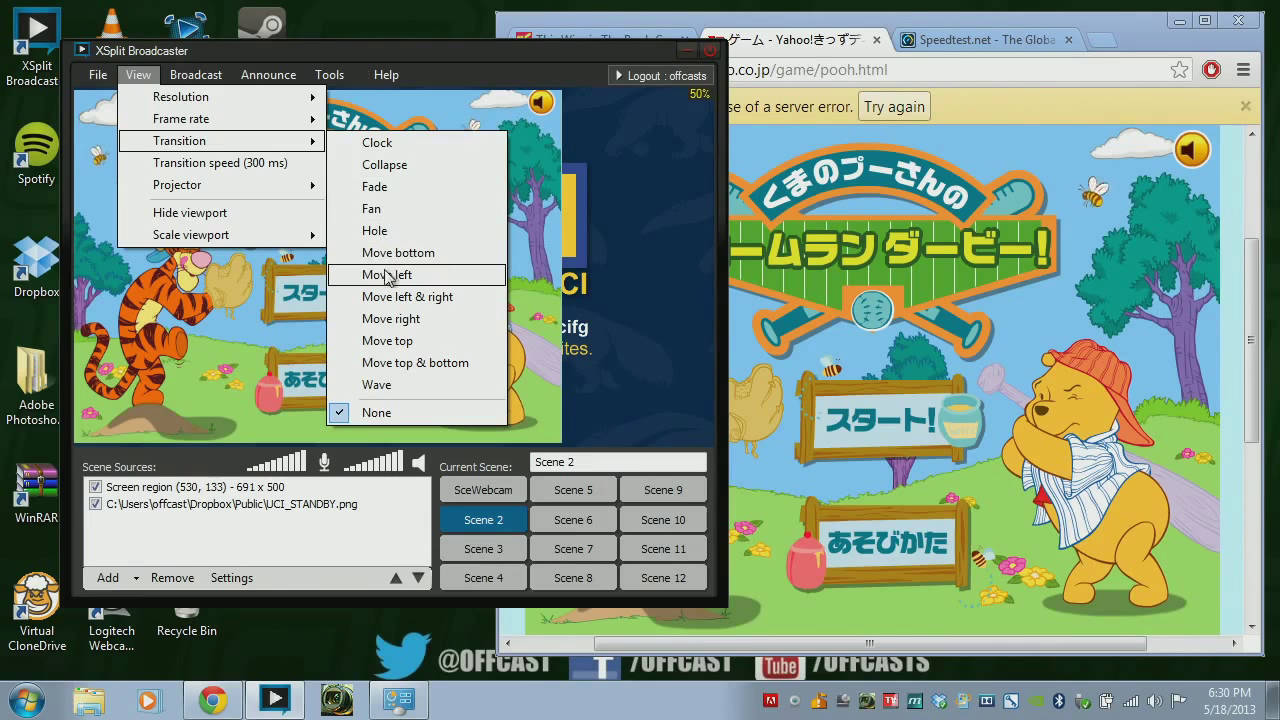
left_click(378, 384)
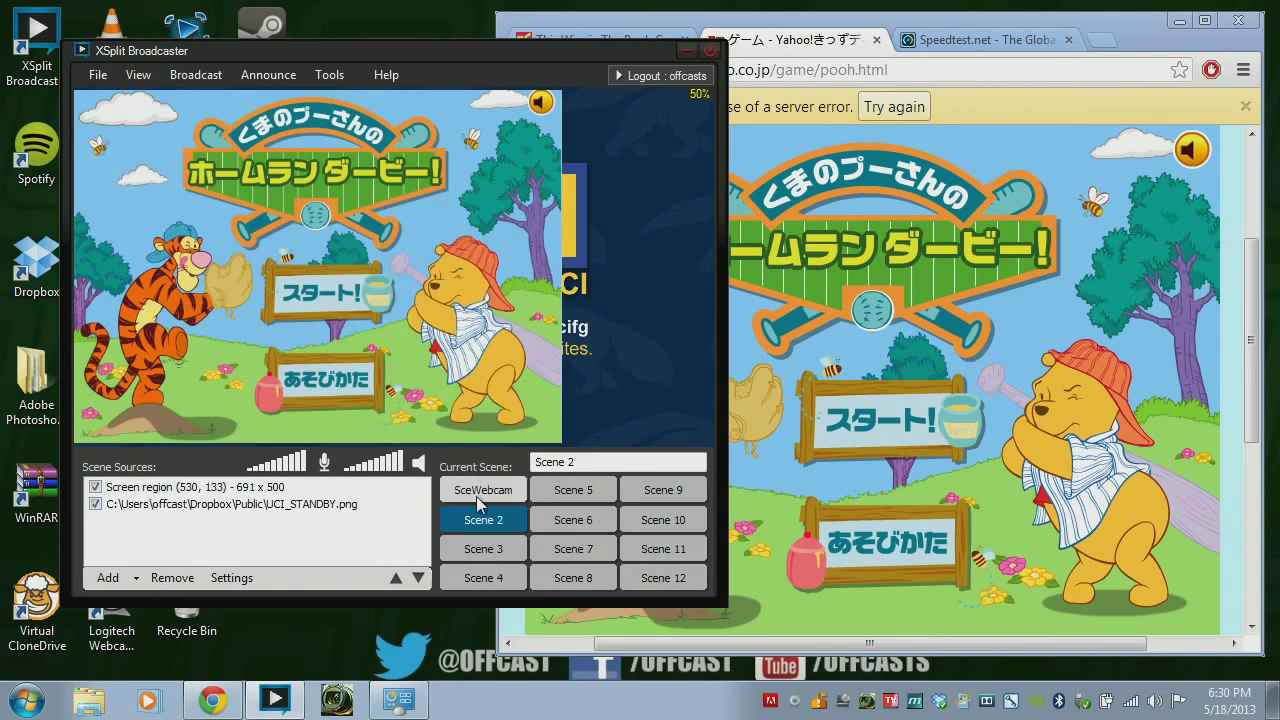
left_click(478, 490)
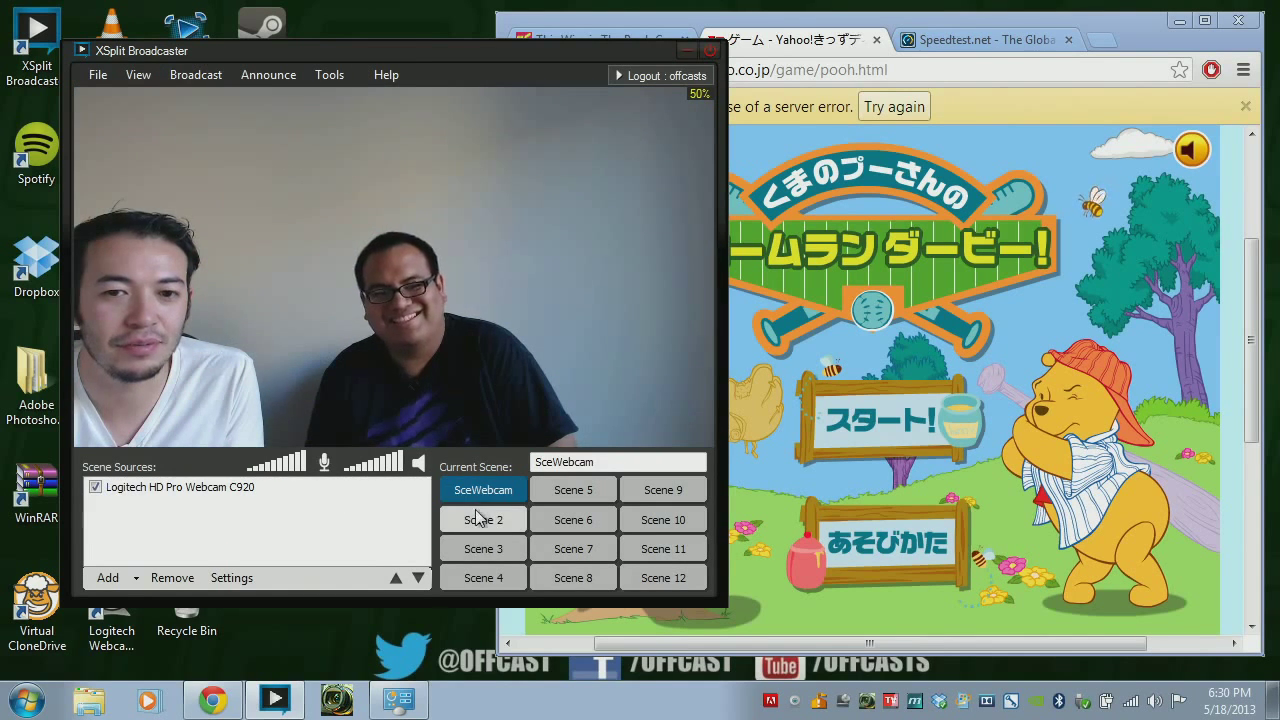
left_click(478, 518)
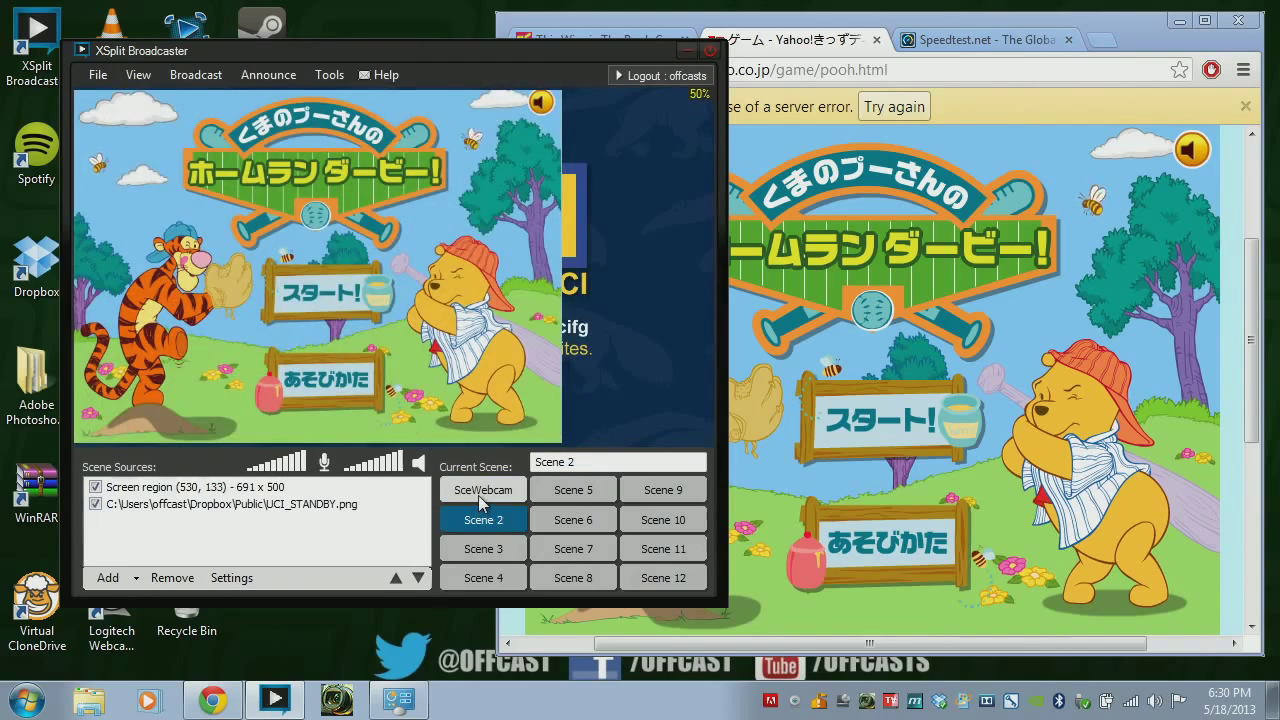
left_click(478, 495)
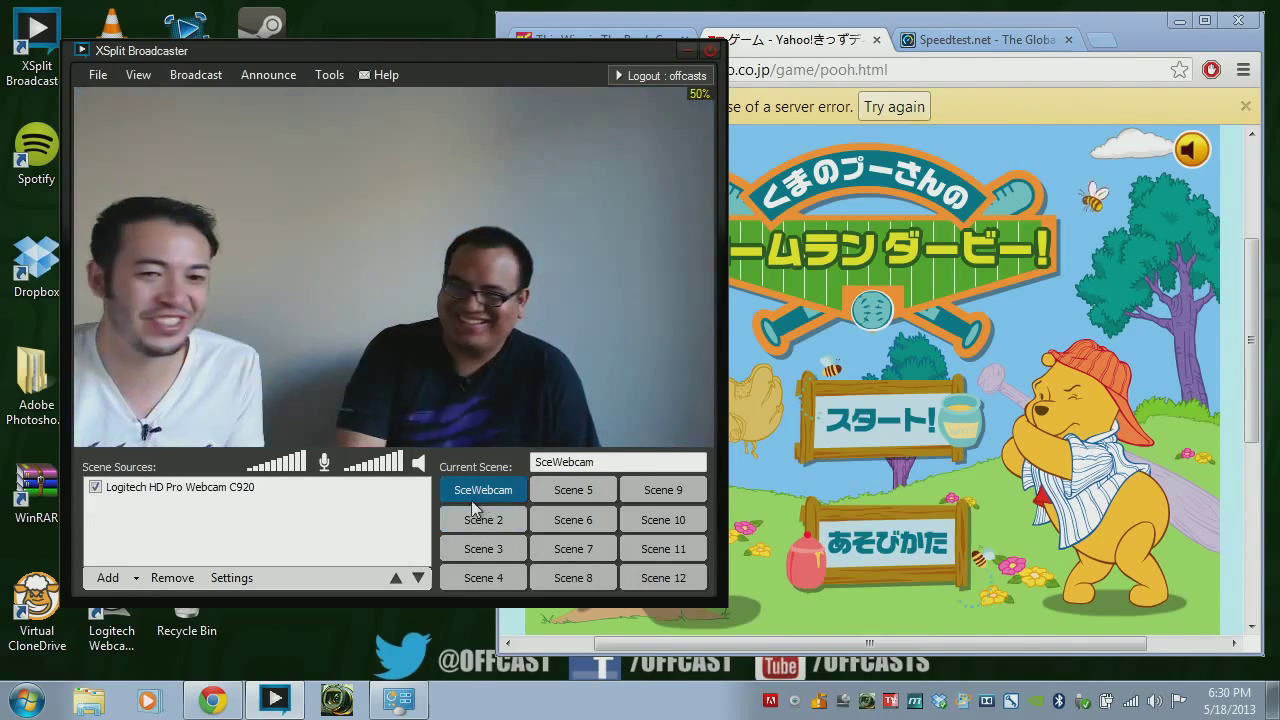
left_click(468, 518)
left_click(480, 490)
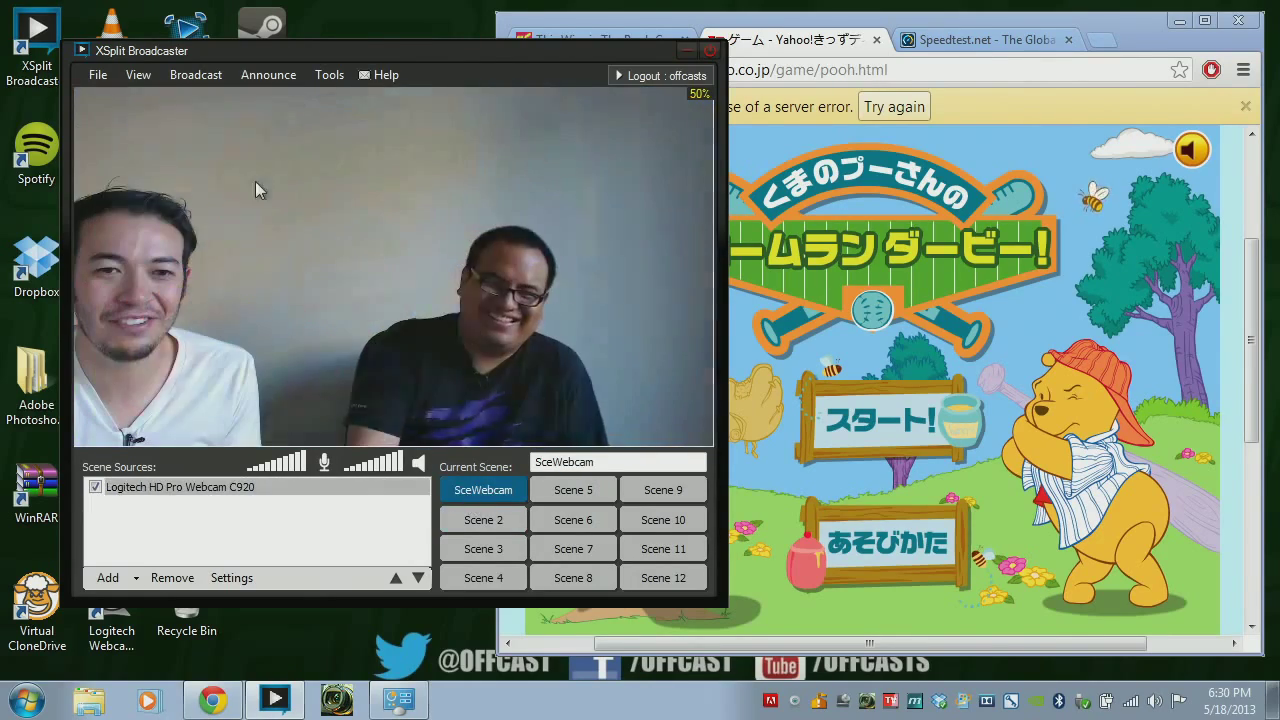
Set the scene transition back to None, leaving SceWebcam live.
left_click(130, 75)
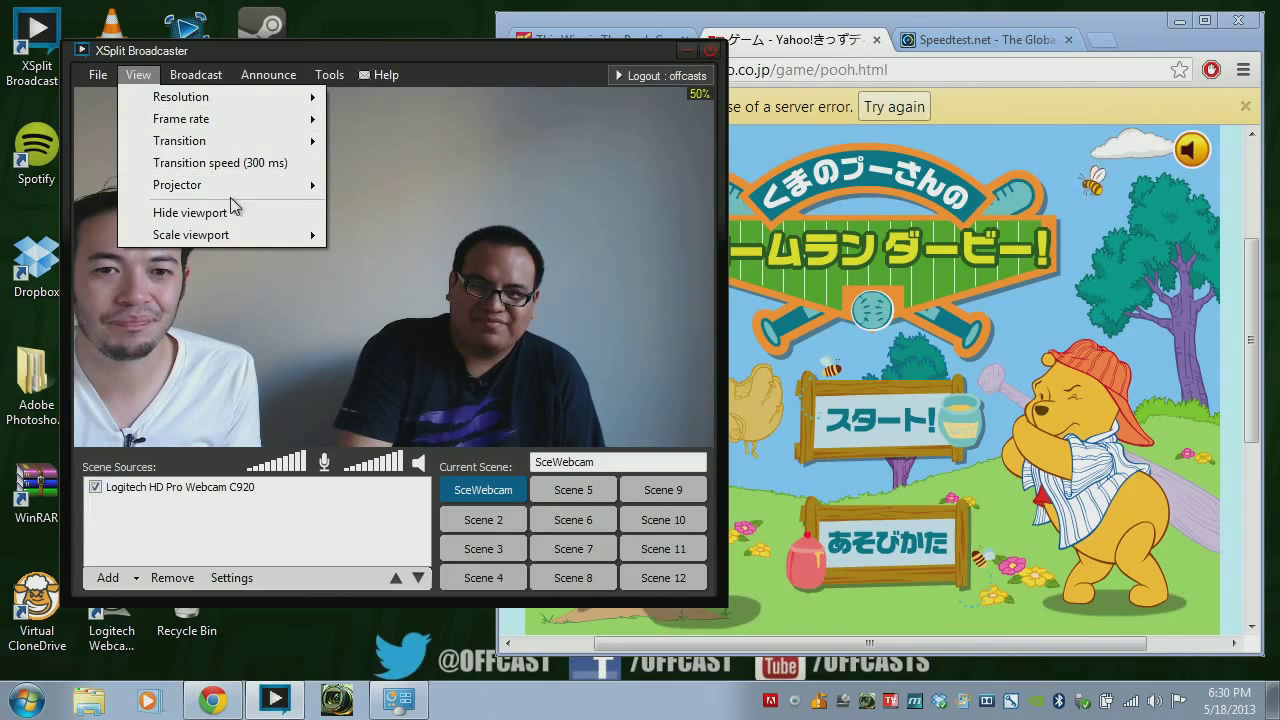
mouse_move(291, 148)
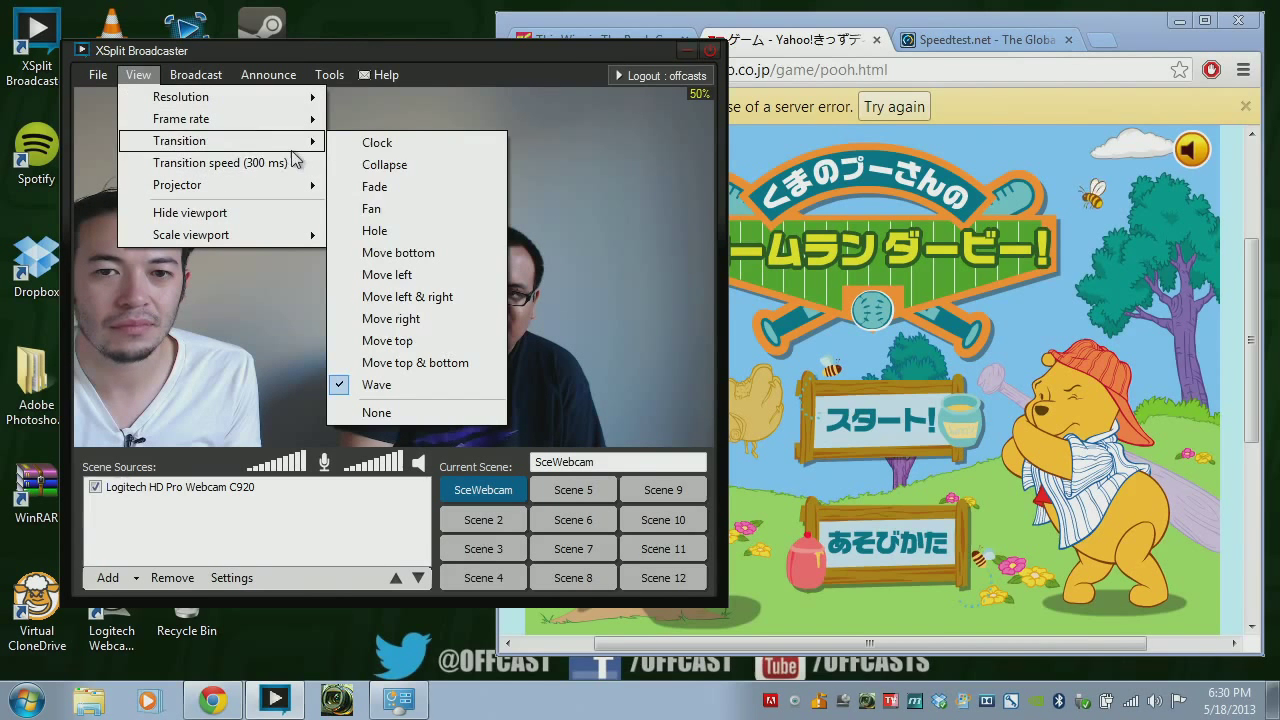
left_click(379, 412)
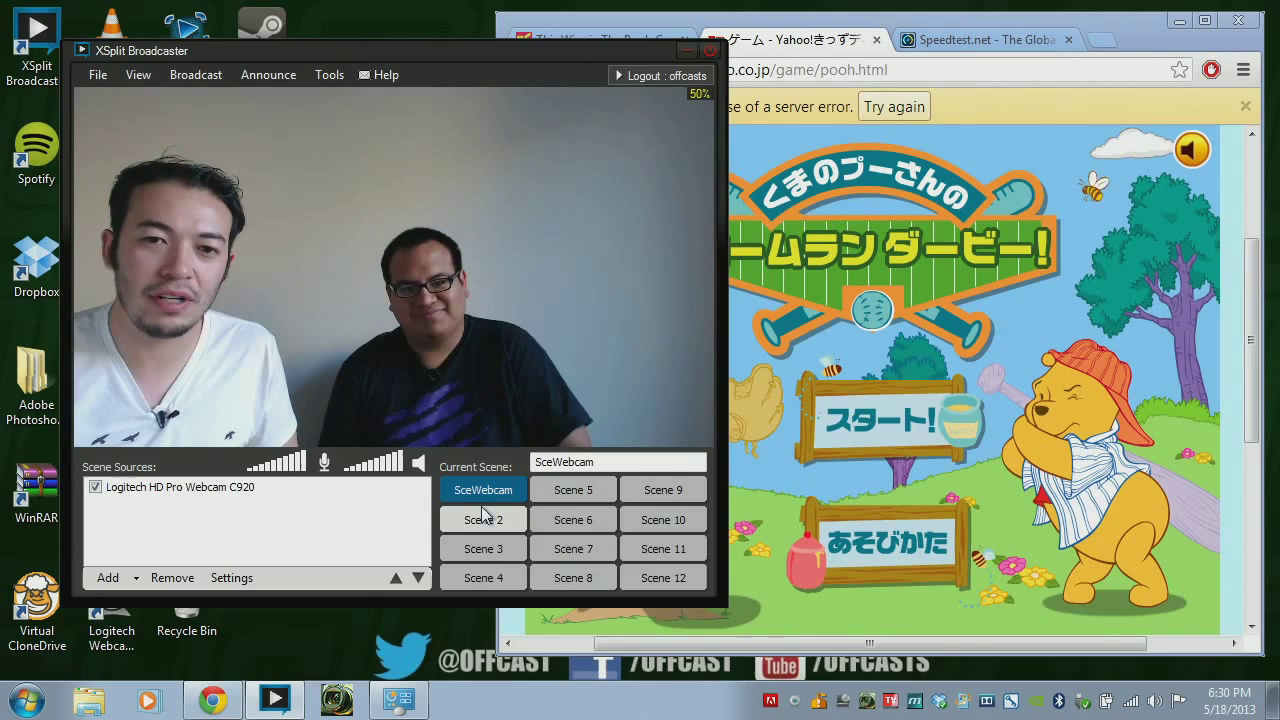
Go from Scene 2 to the empty Scene 3.
left_click(497, 523)
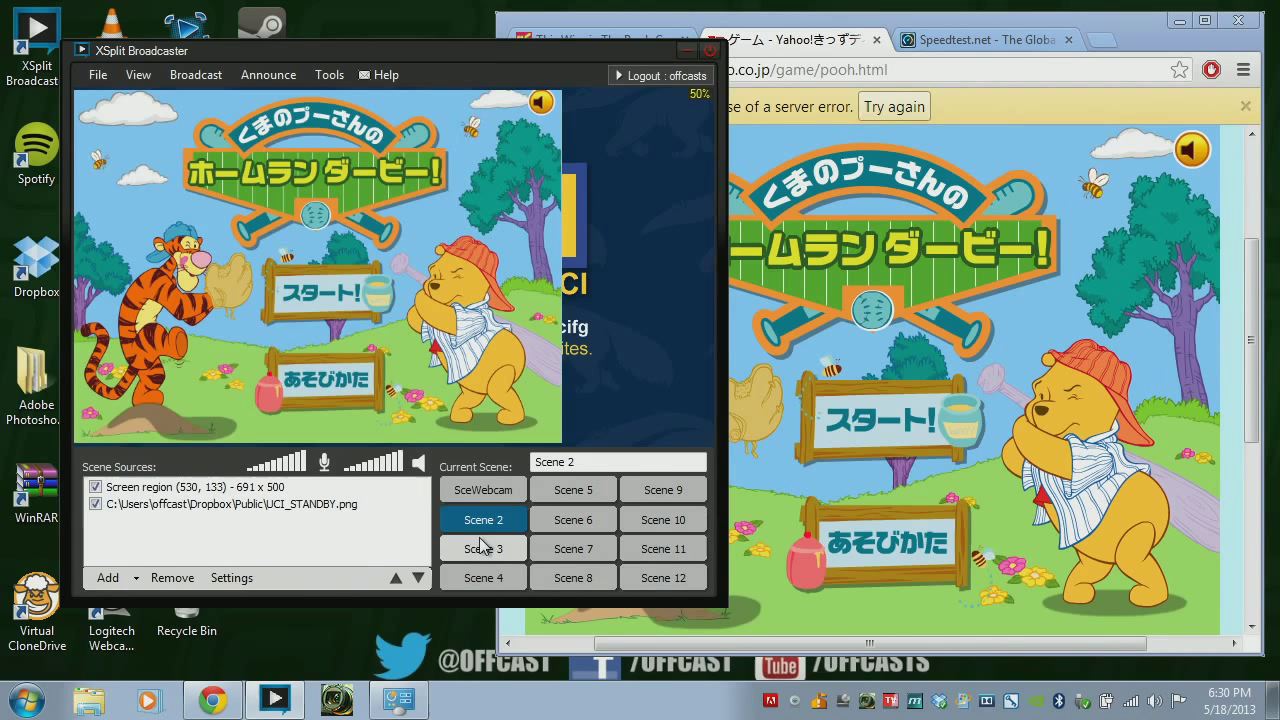
left_click(482, 545)
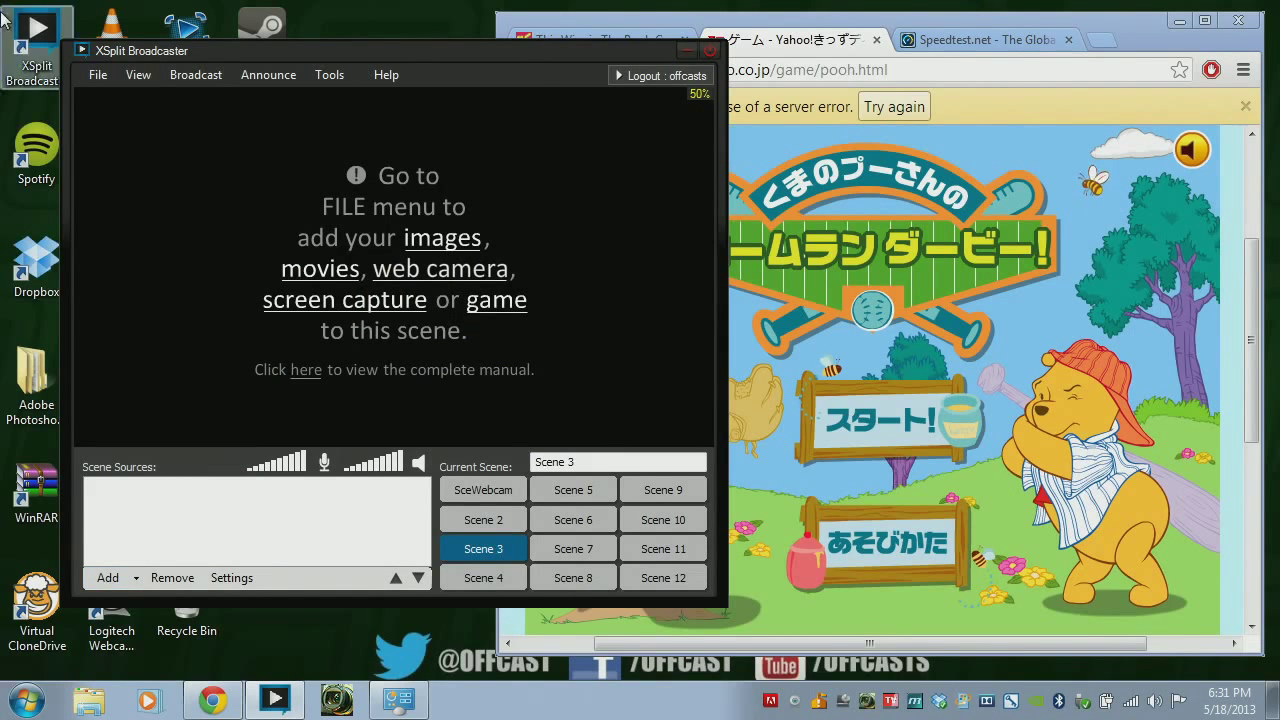
left_click(190, 81)
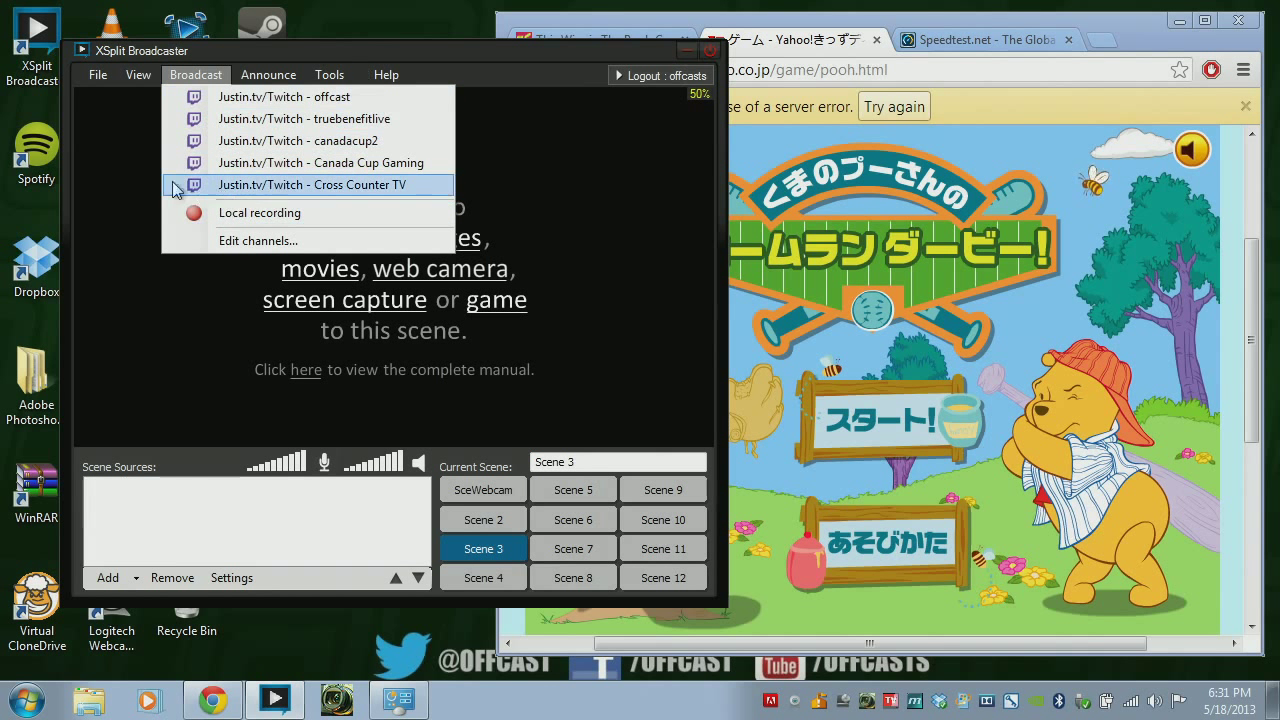
left_click(135, 180)
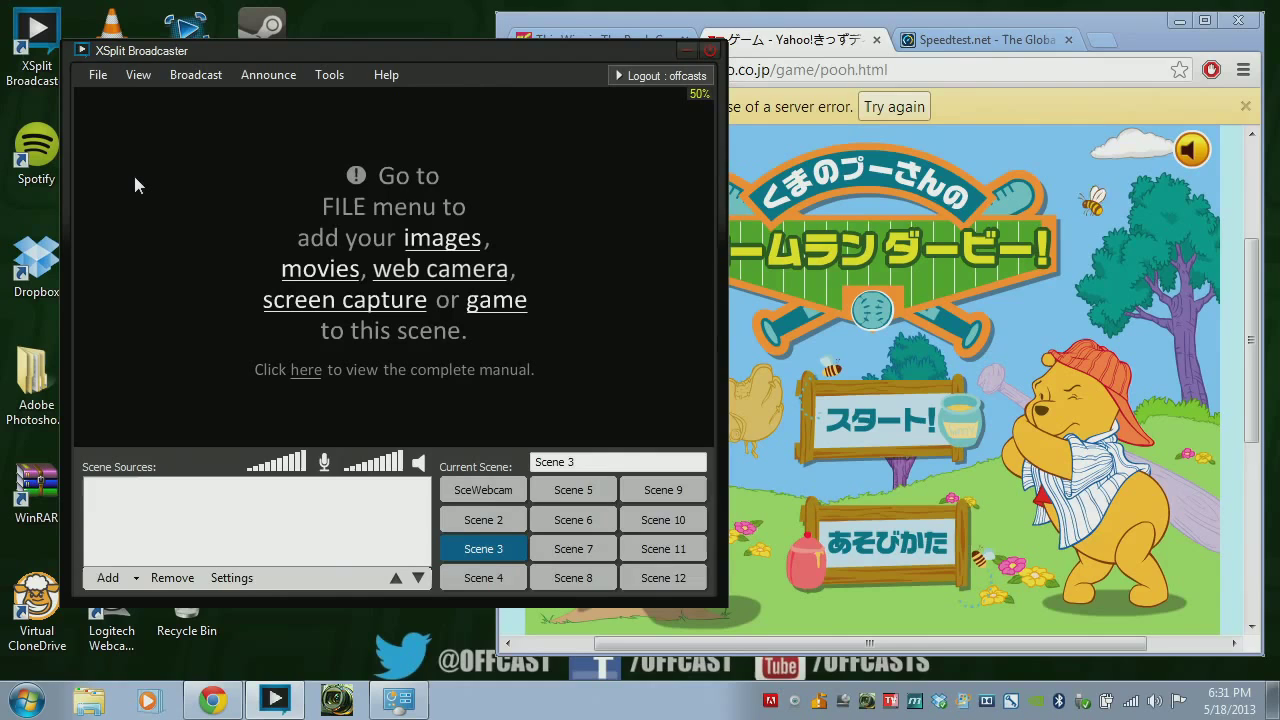